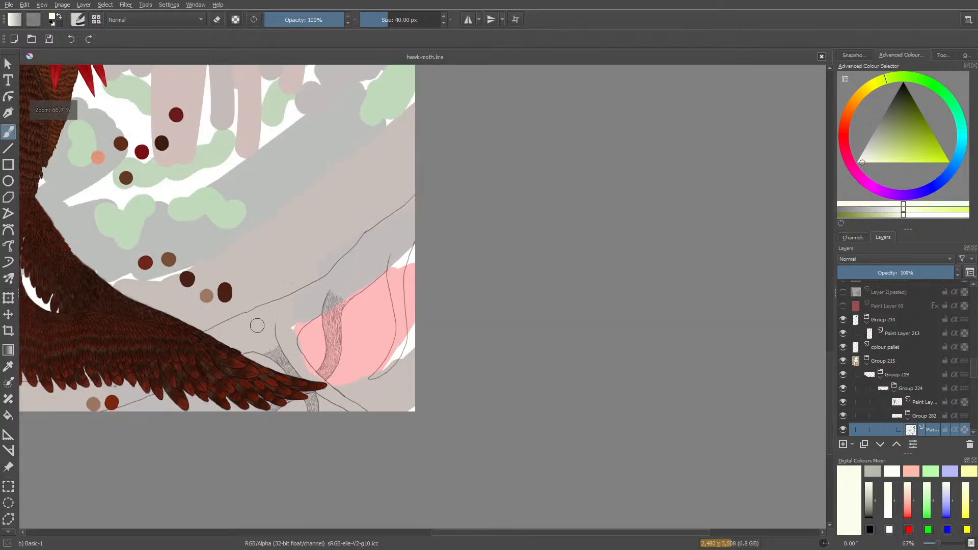
# Examine the hatched line art around the wing tip and the pink area at several zoom levels.
pyautogui.scroll(5, 258, 331)
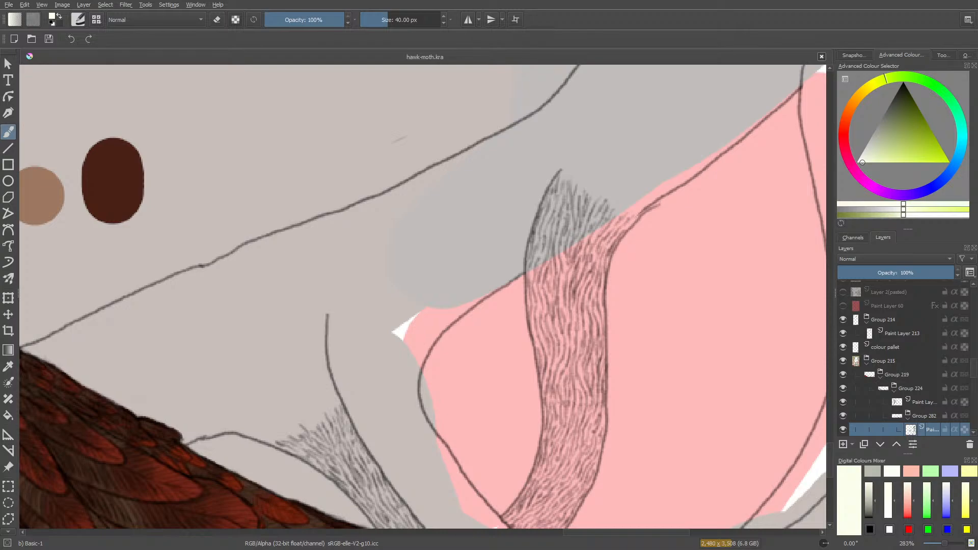
pyautogui.scroll(-7, 75, 306)
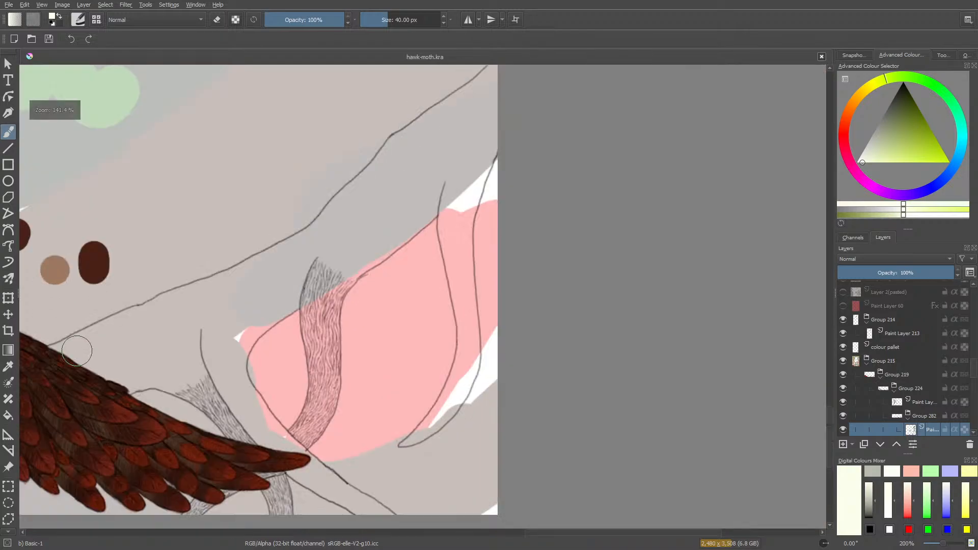
pyautogui.scroll(3, 175, 383)
pyautogui.scroll(-8, 175, 383)
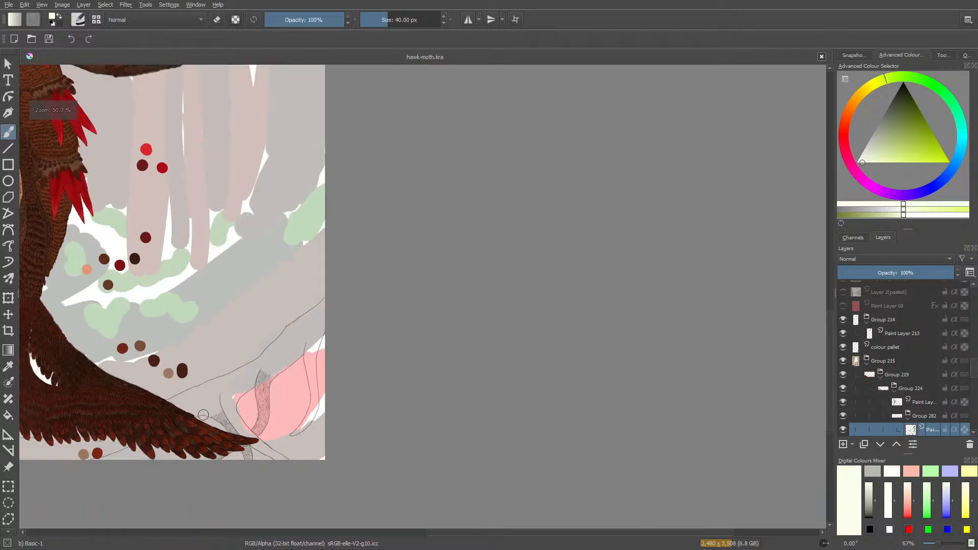
pyautogui.scroll(9, 168, 429)
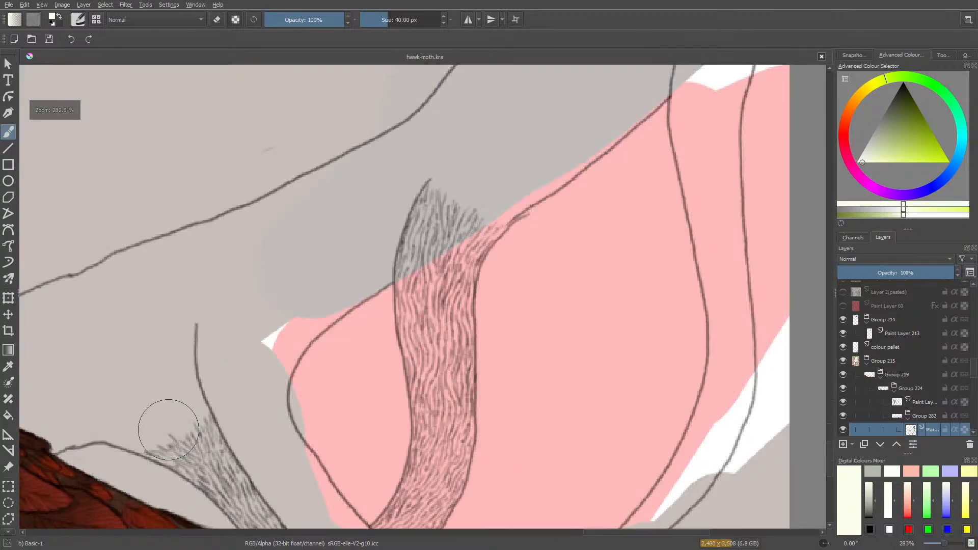
pyautogui.scroll(5, 305, 360)
pyautogui.scroll(-4, 327, 251)
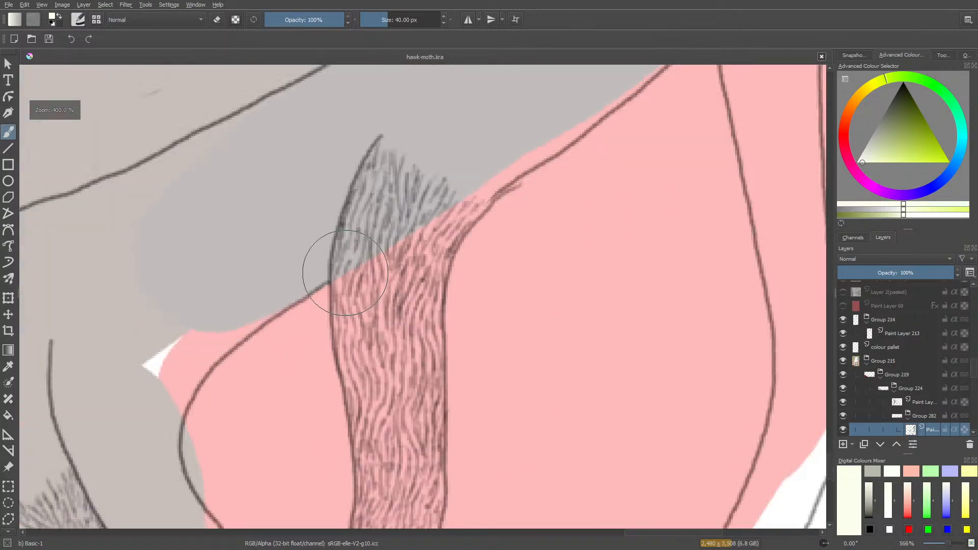
pyautogui.scroll(2, 384, 221)
pyautogui.scroll(-4, 384, 220)
pyautogui.scroll(4, 302, 282)
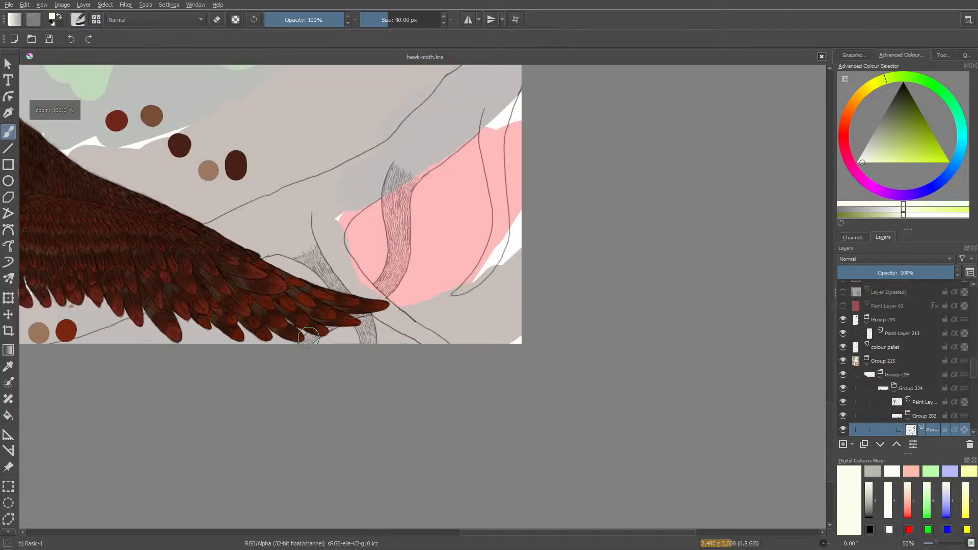
pyautogui.scroll(3, 302, 281)
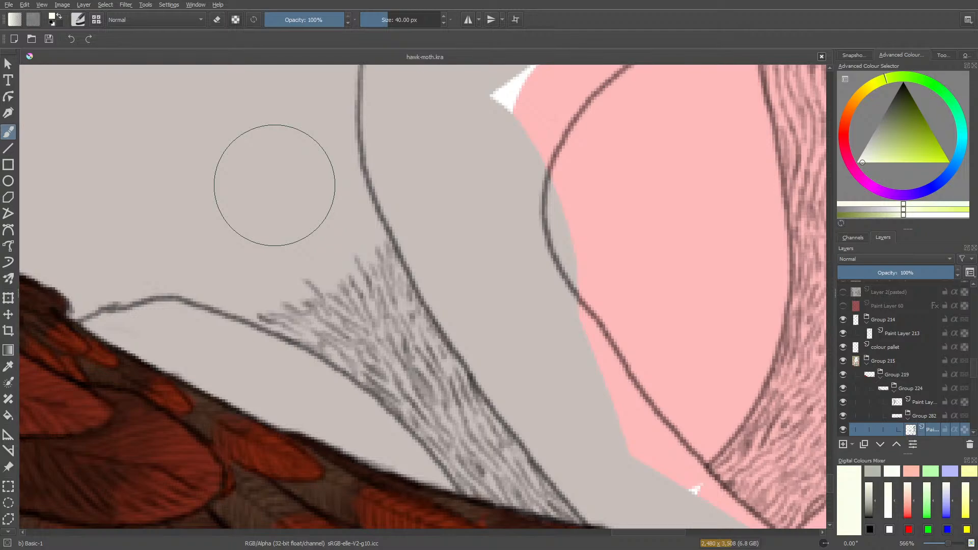
# Switch the brush preset to Ink-3 Gpen after trying Bristles-2 Flat Rough and Ink-4 Pen Rough.
pyautogui.click(78, 21)
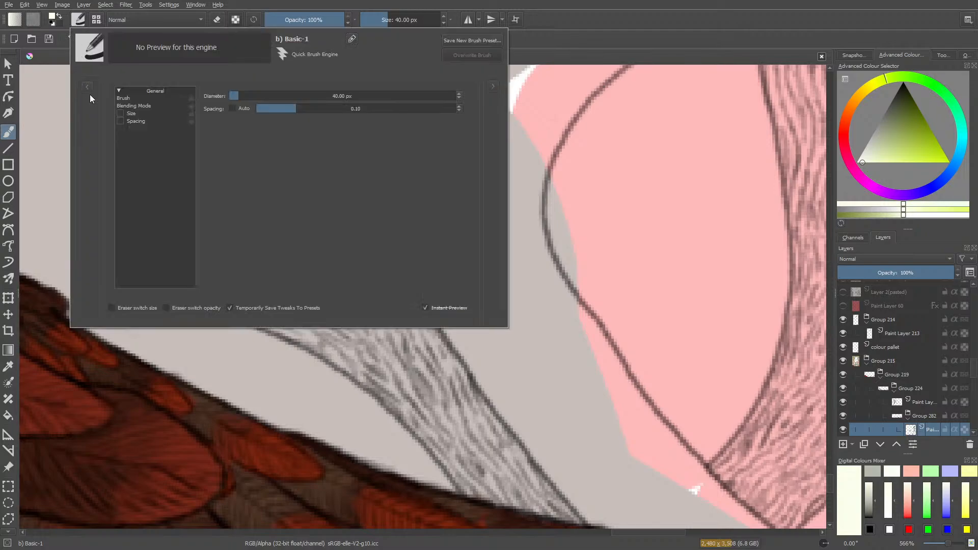
pyautogui.click(87, 87)
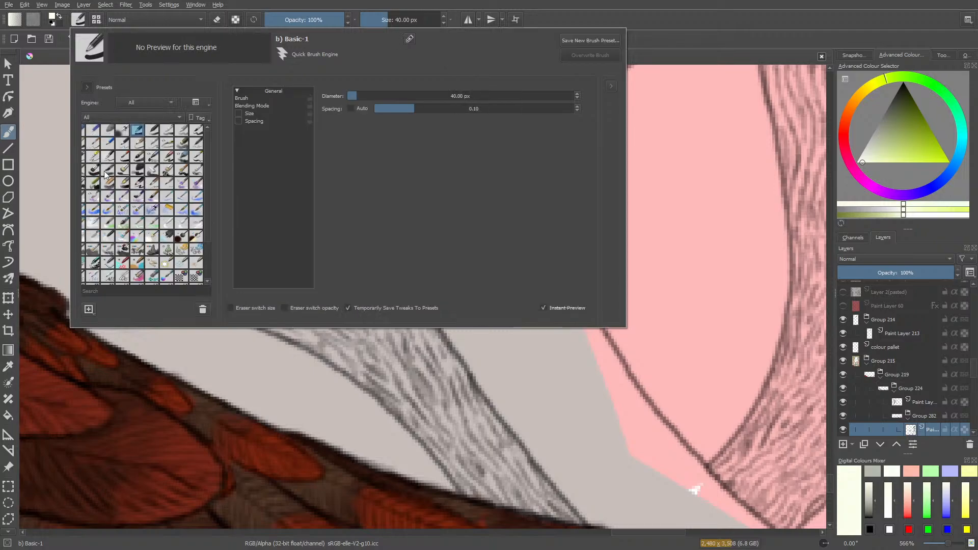
pyautogui.click(92, 158)
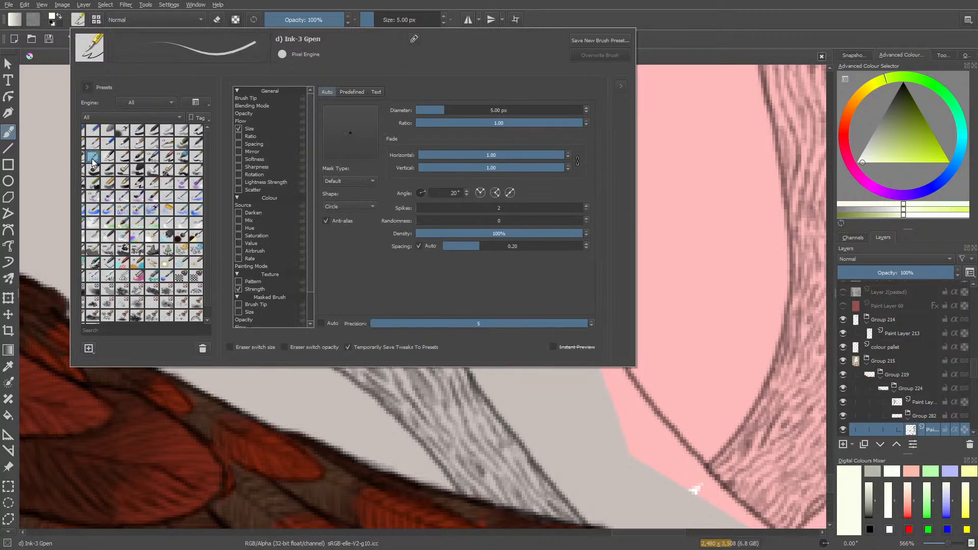
pyautogui.rightClick(41, 96)
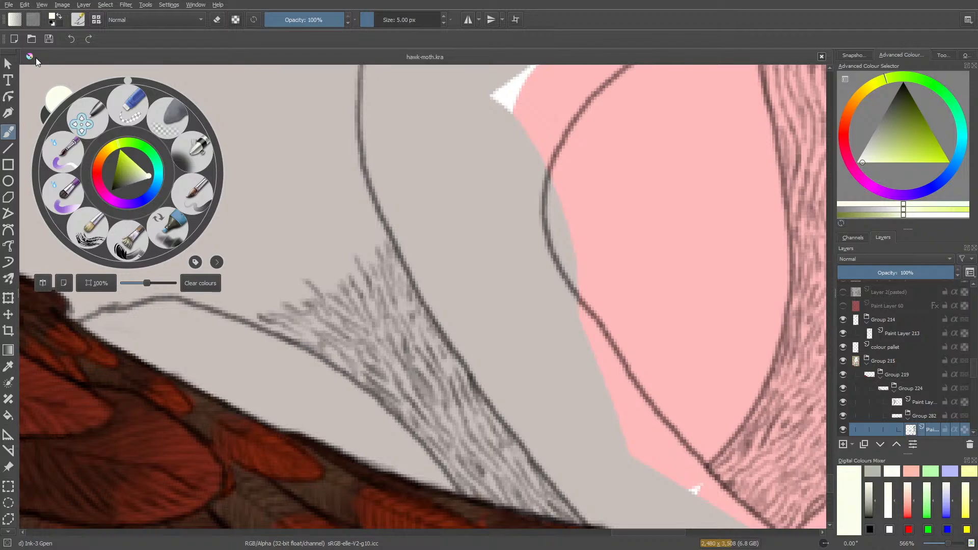
pyautogui.click(287, 139)
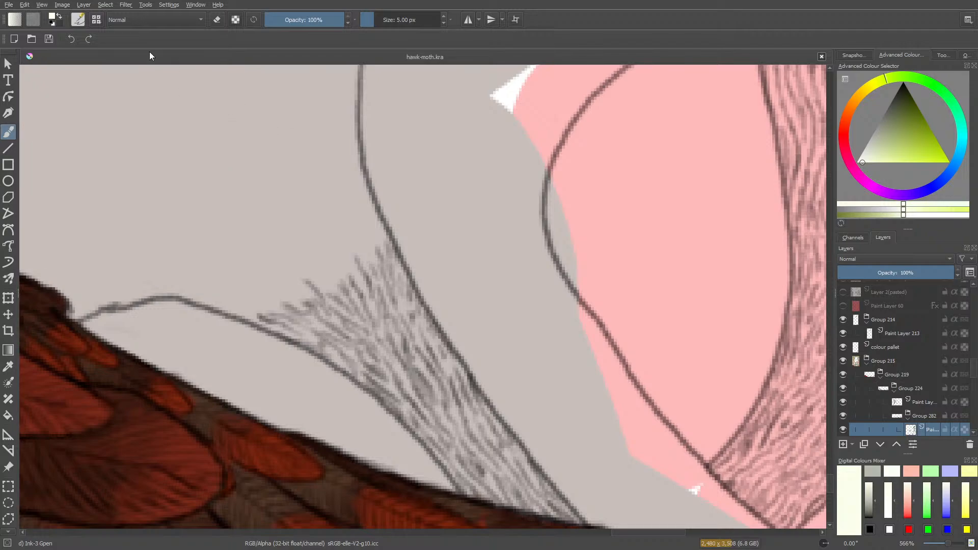
pyautogui.click(79, 20)
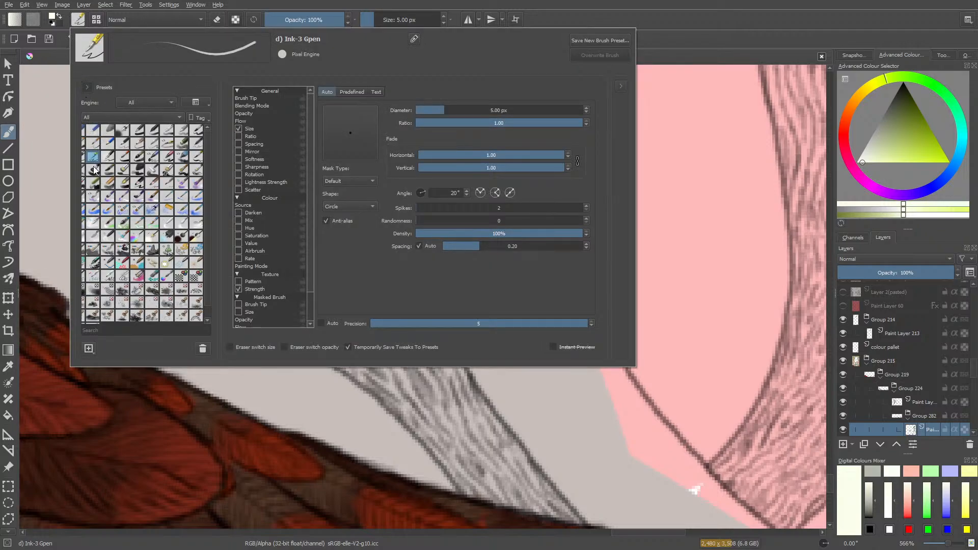
pyautogui.click(100, 188)
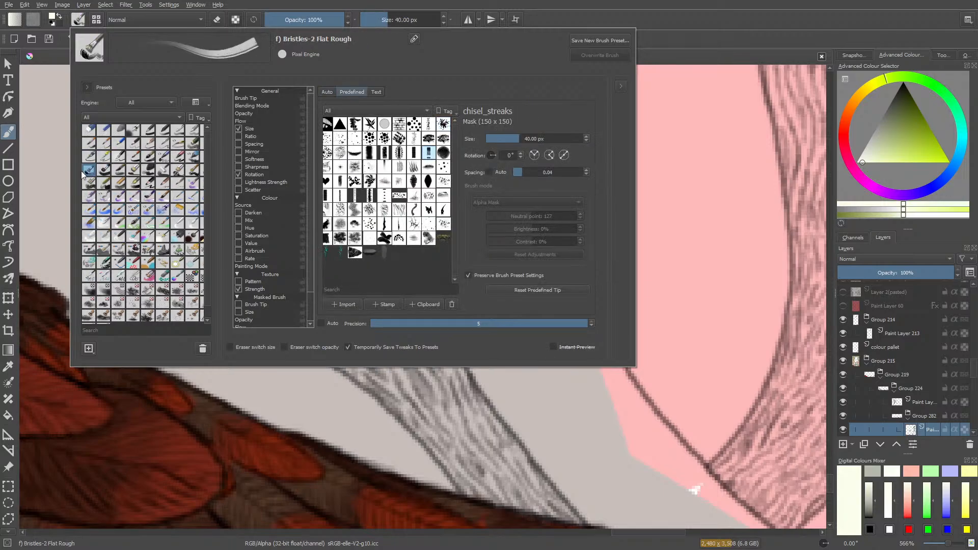
pyautogui.click(100, 155)
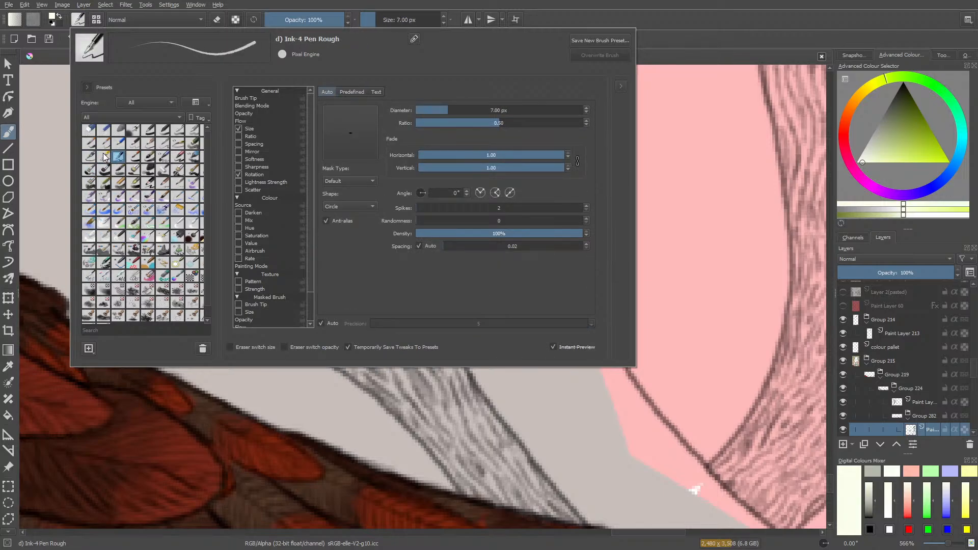
pyautogui.click(90, 156)
pyautogui.click(103, 156)
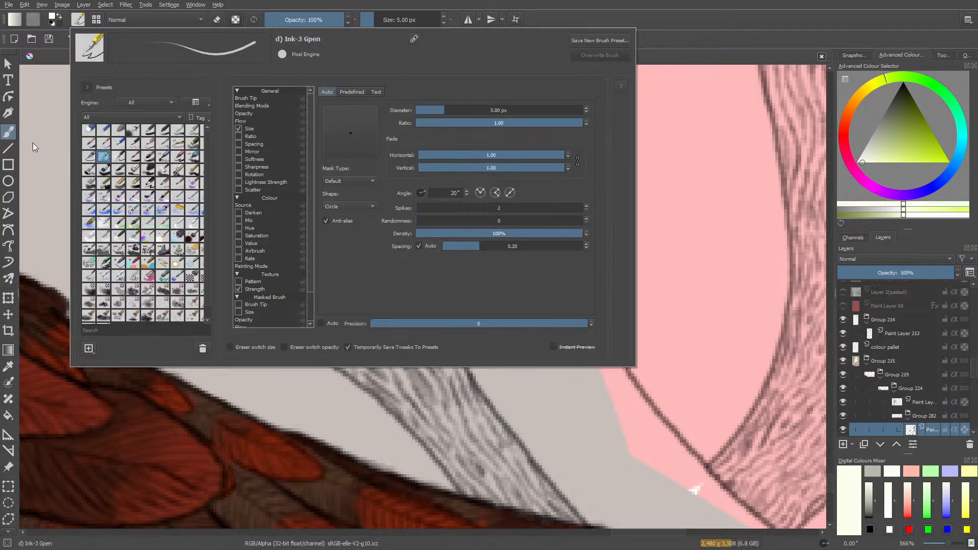
pyautogui.rightClick(39, 139)
pyautogui.click(306, 158)
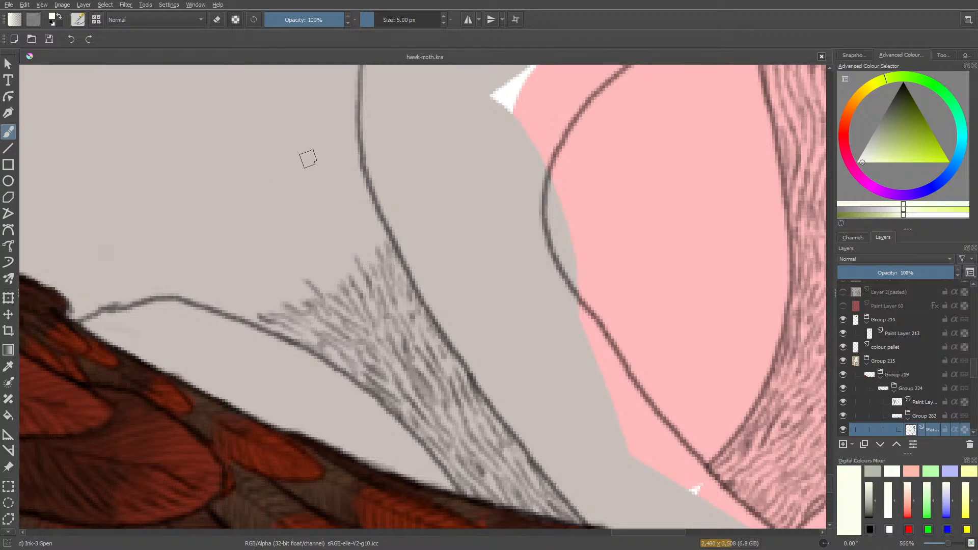
# Test a short ink stroke on the blank grey area and set the painting colour to black.
pyautogui.moveTo(252, 133)
pyautogui.mouseDown()
pyautogui.moveTo(261, 203)
pyautogui.moveTo(215, 170)
pyautogui.moveTo(236, 191)
pyautogui.moveTo(253, 145)
pyautogui.mouseUp()
pyautogui.press('/')
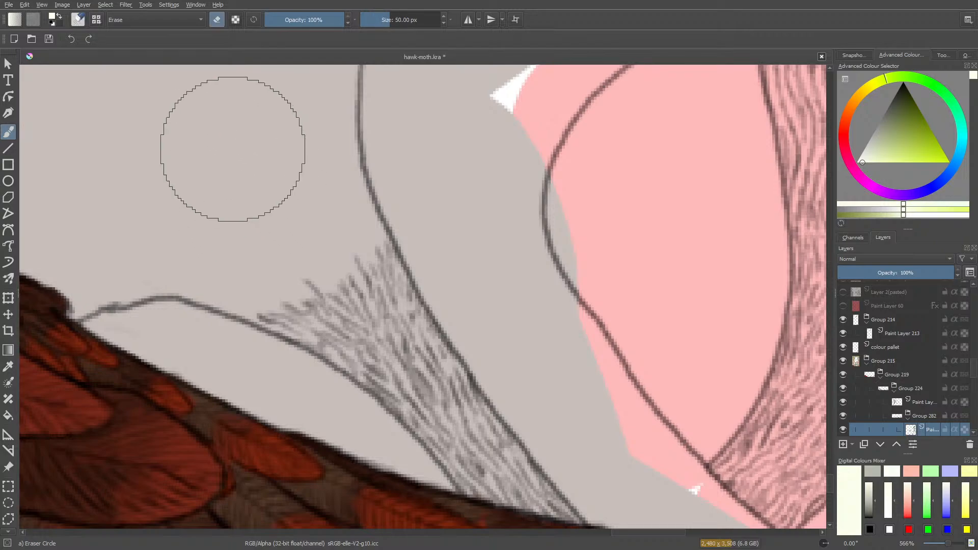
pyautogui.press('/')
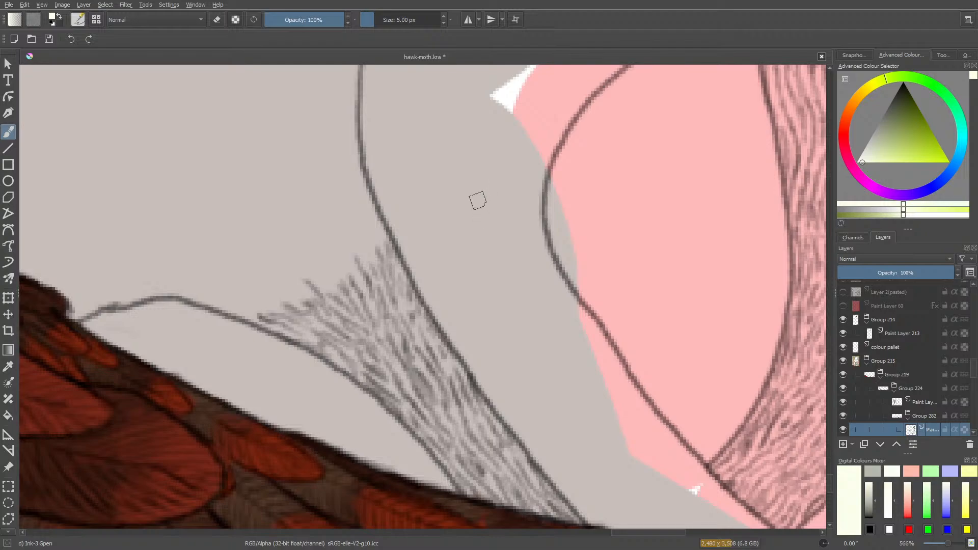
pyautogui.rightClick(437, 200)
pyautogui.click(435, 212)
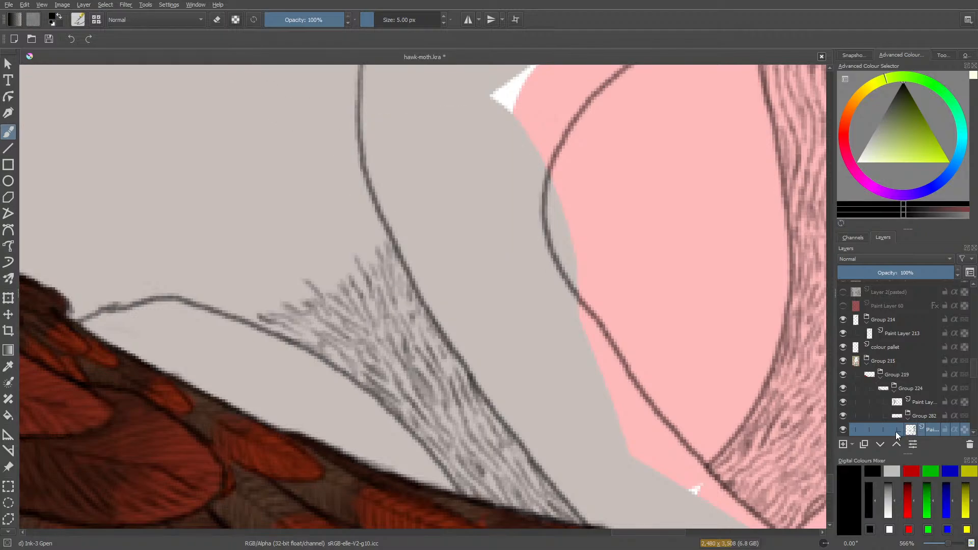
# Toggle the visibility of the selected paint layer in Group 282 to check which hatching it holds.
pyautogui.scroll(-1, 976, 371)
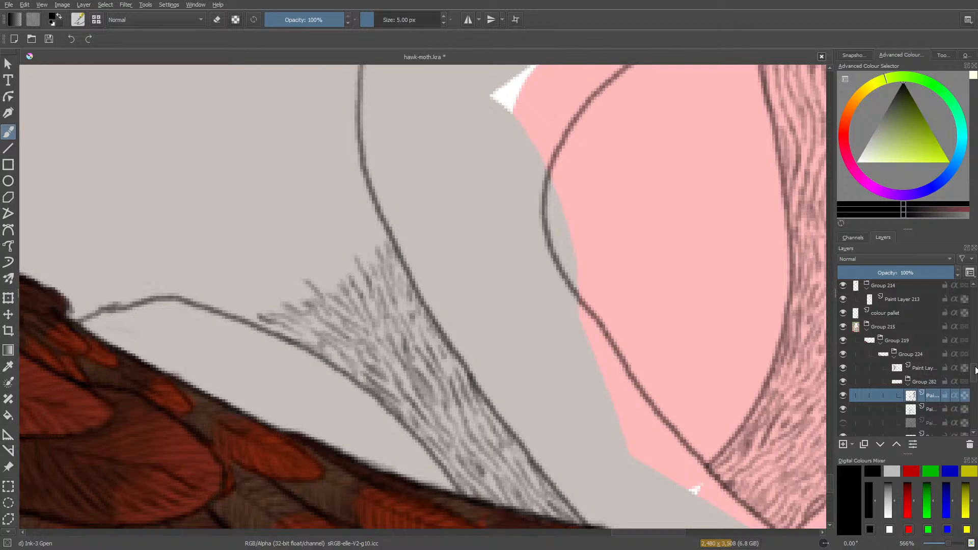
pyautogui.click(844, 396)
pyautogui.click(843, 395)
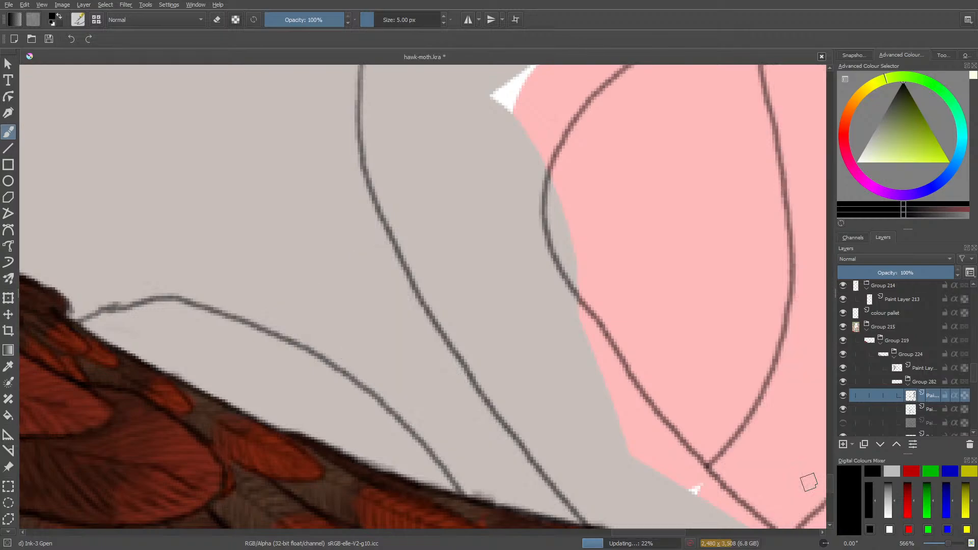
pyautogui.click(844, 395)
pyautogui.click(843, 395)
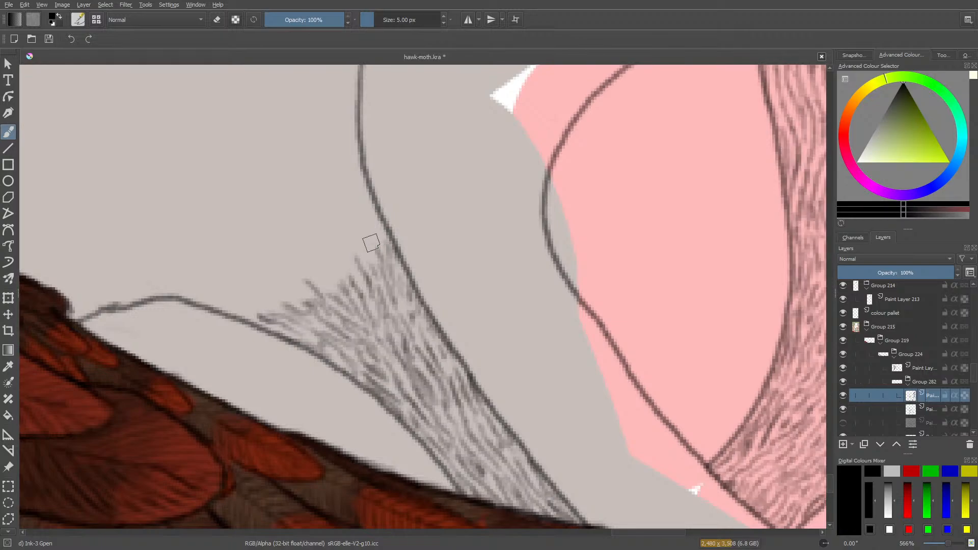
# Draw short hair strokes in 5 px black ink extending the hatching upward along the inner side of the long contour line.
pyautogui.moveTo(377, 241); pyautogui.dragTo(364, 208)
pyautogui.moveTo(372, 214); pyautogui.dragTo(381, 234)
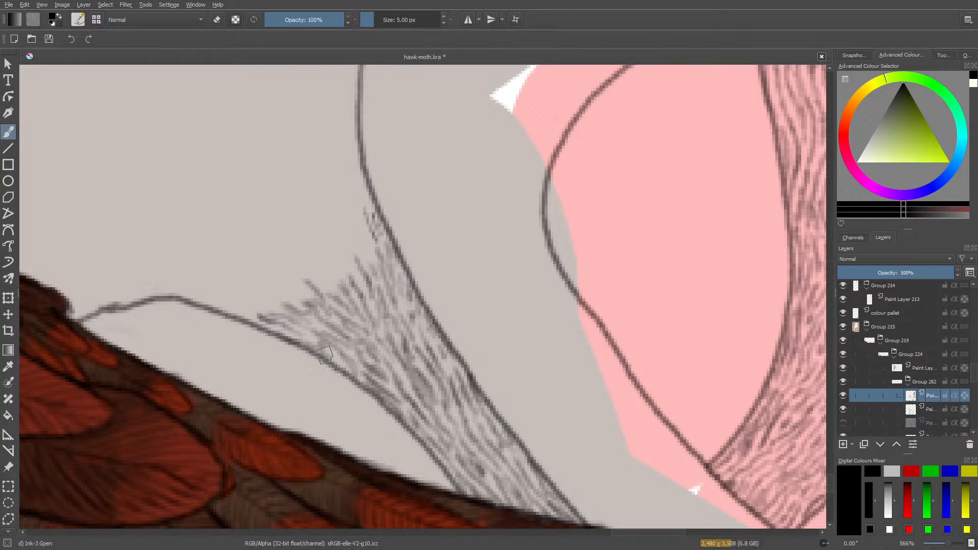
pyautogui.moveTo(366, 252)
pyautogui.mouseDown()
pyautogui.moveTo(354, 195)
pyautogui.moveTo(359, 176)
pyautogui.mouseUp()
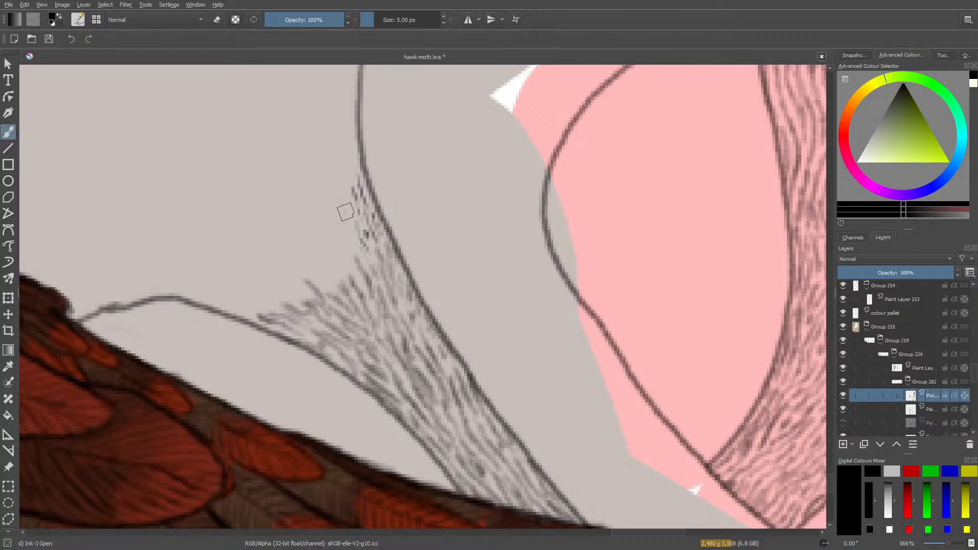
pyautogui.moveTo(347, 239); pyautogui.dragTo(341, 202)
pyautogui.moveTo(355, 256); pyautogui.dragTo(338, 220)
pyautogui.moveTo(336, 267); pyautogui.dragTo(343, 258)
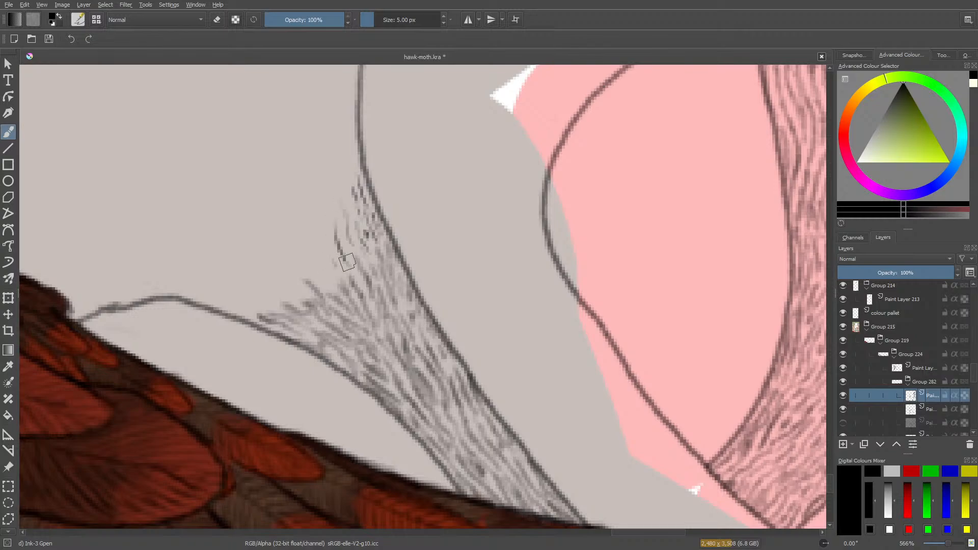
pyautogui.moveTo(361, 296); pyautogui.dragTo(336, 240)
# Try thicker ink strokes beside the hatching at 8.64 px, and reduce the brush size to 5.79 px for another test.
pyautogui.click(377, 19)
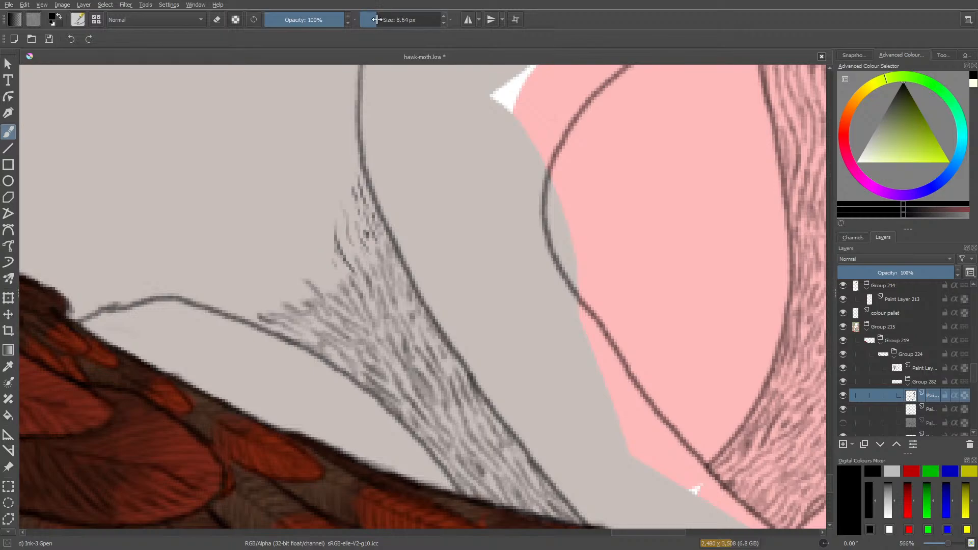
pyautogui.moveTo(314, 254)
pyautogui.mouseDown()
pyautogui.moveTo(291, 213)
pyautogui.moveTo(296, 243)
pyautogui.moveTo(262, 219)
pyautogui.moveTo(266, 244)
pyautogui.moveTo(248, 244)
pyautogui.moveTo(264, 266)
pyautogui.moveTo(239, 270)
pyautogui.moveTo(248, 278)
pyautogui.moveTo(265, 266)
pyautogui.mouseUp()
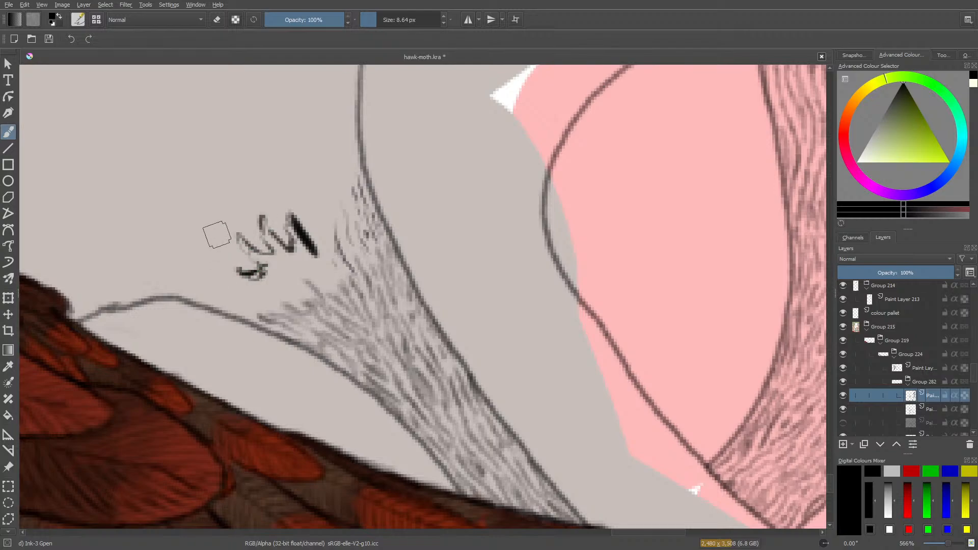
pyautogui.click(374, 19)
pyautogui.moveTo(313, 199)
pyautogui.mouseDown()
pyautogui.moveTo(309, 157)
pyautogui.moveTo(298, 148)
pyautogui.moveTo(331, 191)
pyautogui.moveTo(322, 179)
pyautogui.moveTo(329, 169)
pyautogui.moveTo(337, 217)
pyautogui.moveTo(327, 168)
pyautogui.moveTo(326, 198)
pyautogui.mouseUp()
# Erase the trial ink strokes above the hatching with the Eraser Circle brush, using a smaller eraser near the hatched edge.
pyautogui.press('/')
pyautogui.moveTo(242, 243)
pyautogui.mouseDown()
pyautogui.moveTo(249, 261)
pyautogui.moveTo(267, 236)
pyautogui.moveTo(297, 224)
pyautogui.moveTo(307, 241)
pyautogui.moveTo(326, 240)
pyautogui.moveTo(303, 156)
pyautogui.moveTo(349, 190)
pyautogui.moveTo(322, 217)
pyautogui.mouseUp()
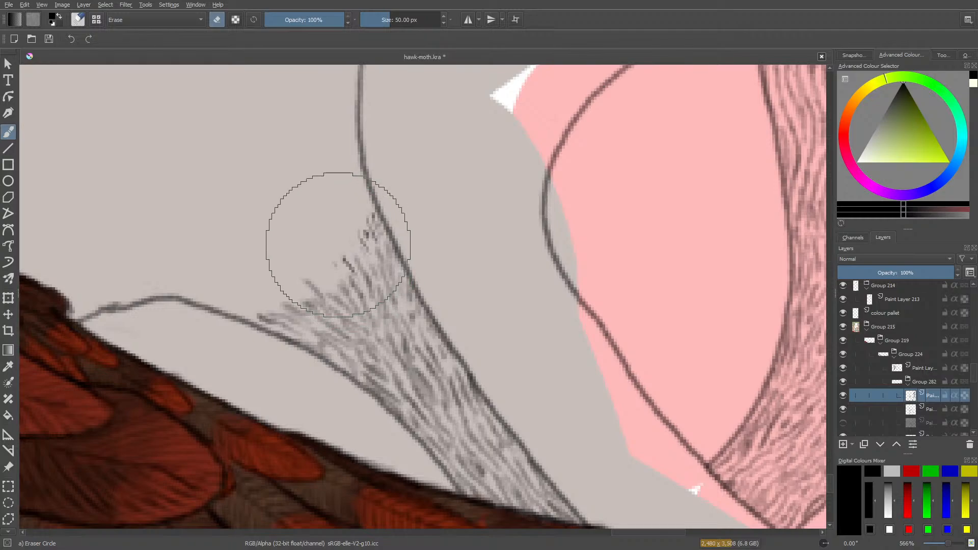
pyautogui.click(386, 20)
pyautogui.moveTo(379, 20); pyautogui.dragTo(375, 20)
pyautogui.moveTo(344, 258)
pyautogui.mouseDown()
pyautogui.moveTo(352, 265)
pyautogui.moveTo(341, 264)
pyautogui.moveTo(356, 238)
pyautogui.moveTo(365, 246)
pyautogui.moveTo(374, 214)
pyautogui.moveTo(364, 241)
pyautogui.mouseUp()
pyautogui.press('e')
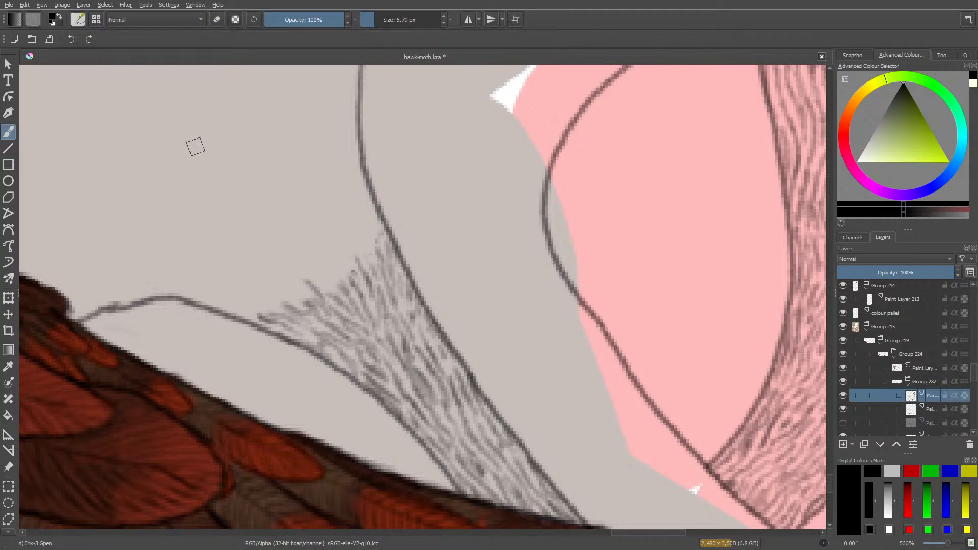
# Switch to the Pencil-2 brush preset and set its size to 5.19 px.
pyautogui.click(79, 20)
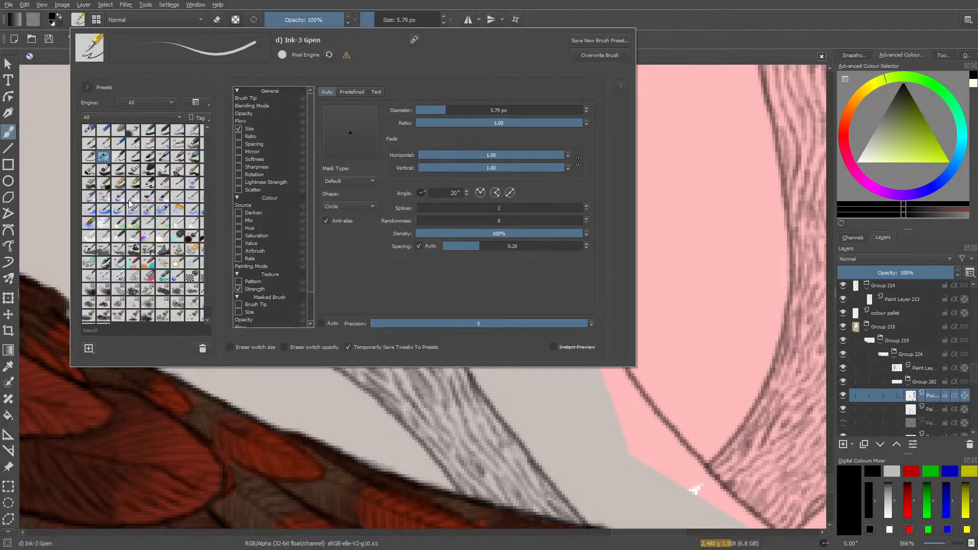
pyautogui.click(133, 143)
pyautogui.rightClick(43, 80)
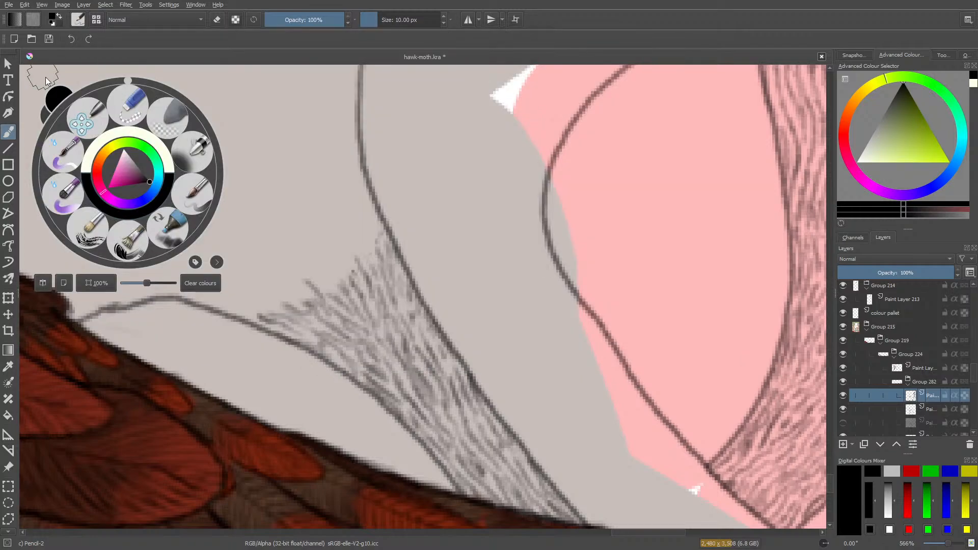
pyautogui.click(45, 80)
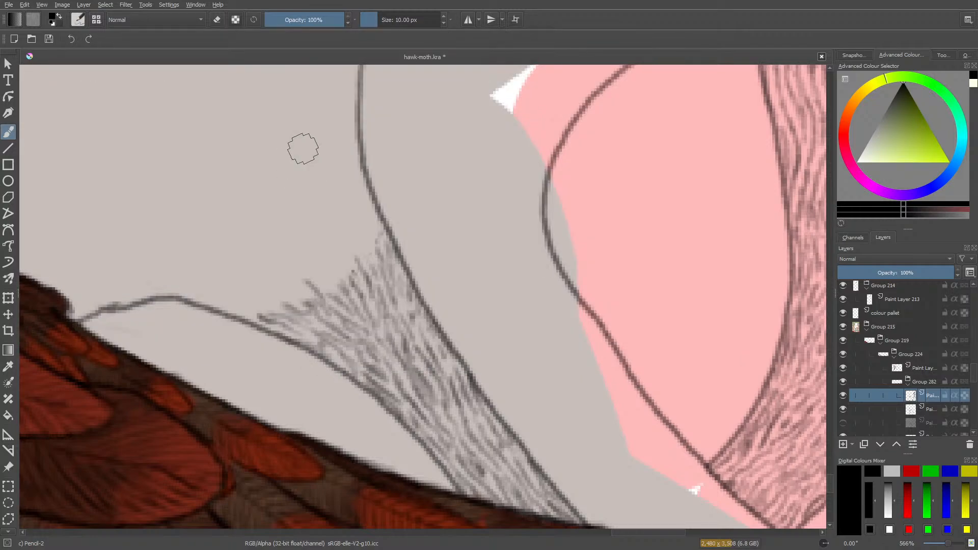
pyautogui.click(373, 20)
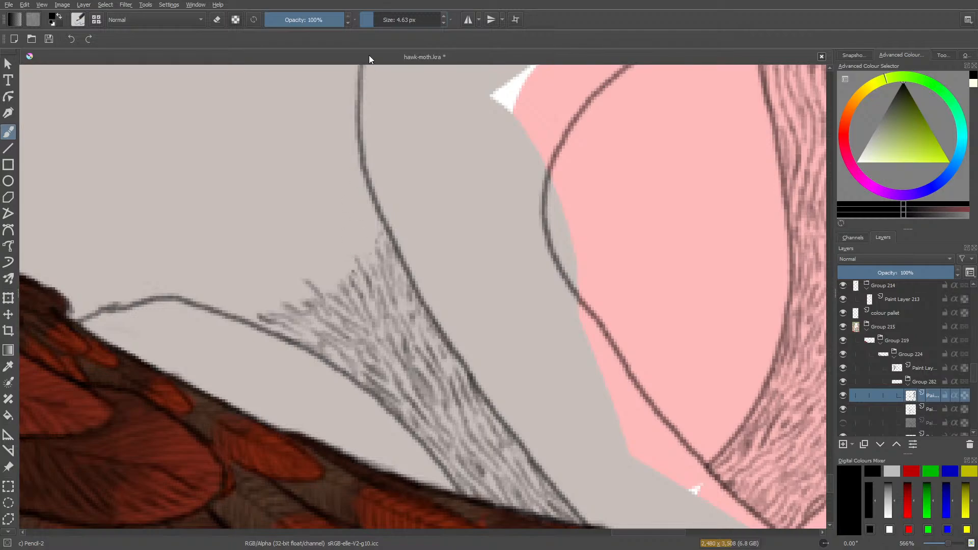
pyautogui.click(376, 19)
# Draw fine Pencil-2 hair strokes upward from the hatching along the inner side of the long contour line.
pyautogui.moveTo(365, 249)
pyautogui.mouseDown()
pyautogui.moveTo(347, 212)
pyautogui.moveTo(369, 247)
pyautogui.moveTo(352, 199)
pyautogui.moveTo(358, 233)
pyautogui.moveTo(359, 200)
pyautogui.moveTo(376, 229)
pyautogui.moveTo(369, 210)
pyautogui.mouseUp()
pyautogui.moveTo(360, 171)
pyautogui.mouseDown()
pyautogui.moveTo(373, 219)
pyautogui.moveTo(371, 245)
pyautogui.moveTo(365, 222)
pyautogui.moveTo(367, 262)
pyautogui.moveTo(356, 234)
pyautogui.moveTo(365, 251)
pyautogui.moveTo(345, 227)
pyautogui.moveTo(351, 257)
pyautogui.moveTo(332, 228)
pyautogui.moveTo(347, 247)
pyautogui.mouseUp()
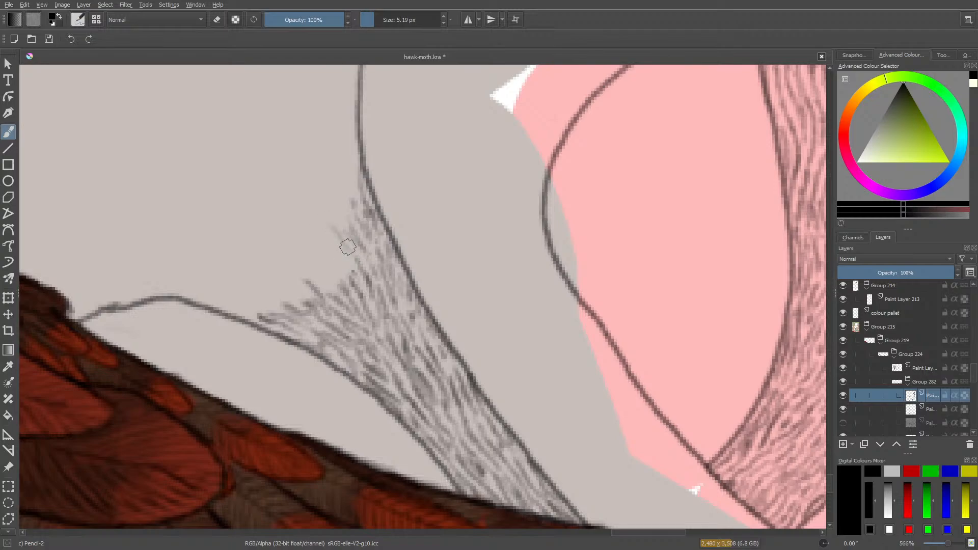
pyautogui.moveTo(328, 205); pyautogui.dragTo(351, 249)
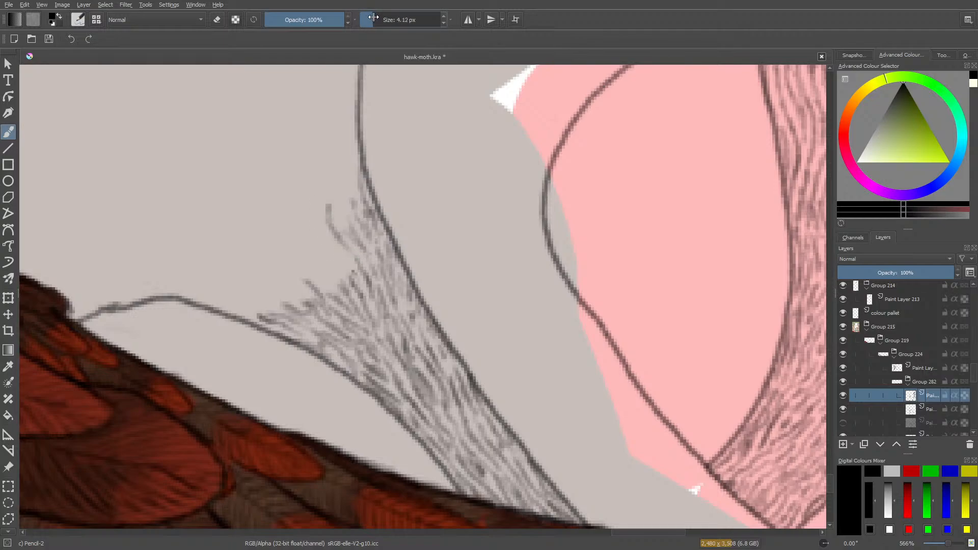
# Set the pencil size to 4.12 px and widen the hatching outward from the contour over the short curved outline with fine hair strokes.
pyautogui.moveTo(340, 259)
pyautogui.mouseDown()
pyautogui.moveTo(308, 233)
pyautogui.moveTo(327, 251)
pyautogui.moveTo(309, 213)
pyautogui.moveTo(316, 250)
pyautogui.moveTo(299, 314)
pyautogui.moveTo(325, 232)
pyautogui.moveTo(296, 215)
pyautogui.moveTo(317, 255)
pyautogui.moveTo(307, 224)
pyautogui.mouseUp()
pyautogui.press('e')
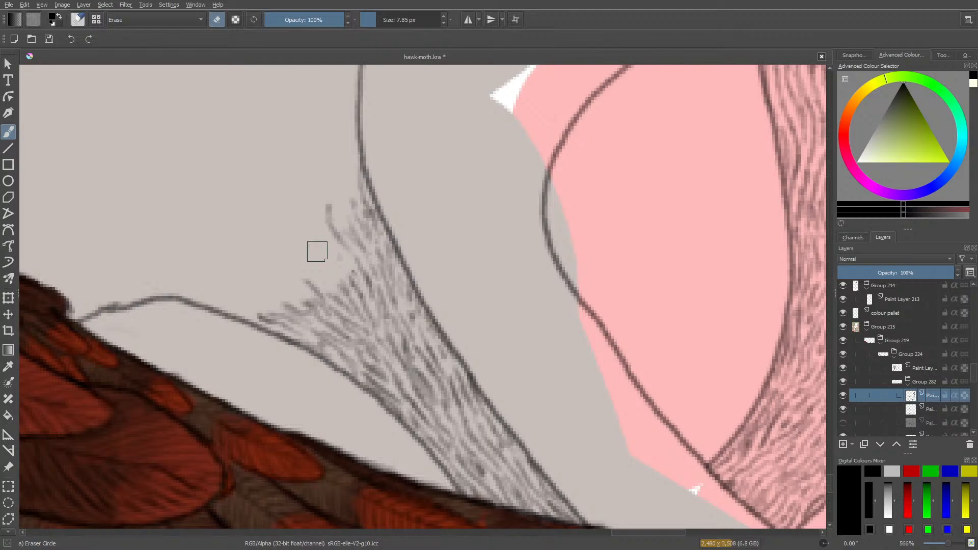
pyautogui.press('e')
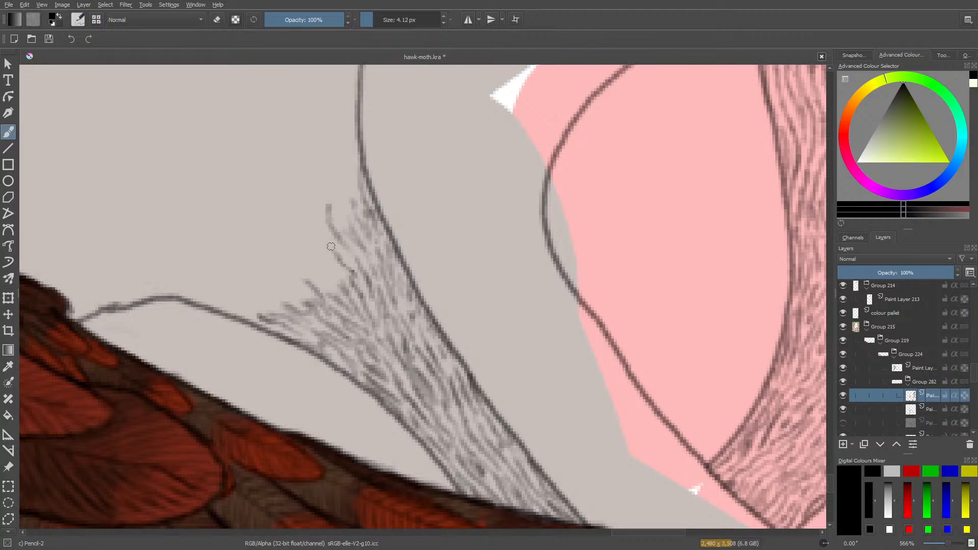
pyautogui.moveTo(331, 247)
pyautogui.mouseDown()
pyautogui.moveTo(311, 223)
pyautogui.moveTo(319, 231)
pyautogui.moveTo(318, 207)
pyautogui.moveTo(339, 250)
pyautogui.moveTo(332, 277)
pyautogui.moveTo(344, 277)
pyautogui.moveTo(303, 235)
pyautogui.moveTo(342, 282)
pyautogui.moveTo(327, 307)
pyautogui.moveTo(335, 284)
pyautogui.moveTo(302, 253)
pyautogui.moveTo(319, 283)
pyautogui.moveTo(308, 267)
pyautogui.moveTo(326, 270)
pyautogui.moveTo(300, 241)
pyautogui.mouseUp()
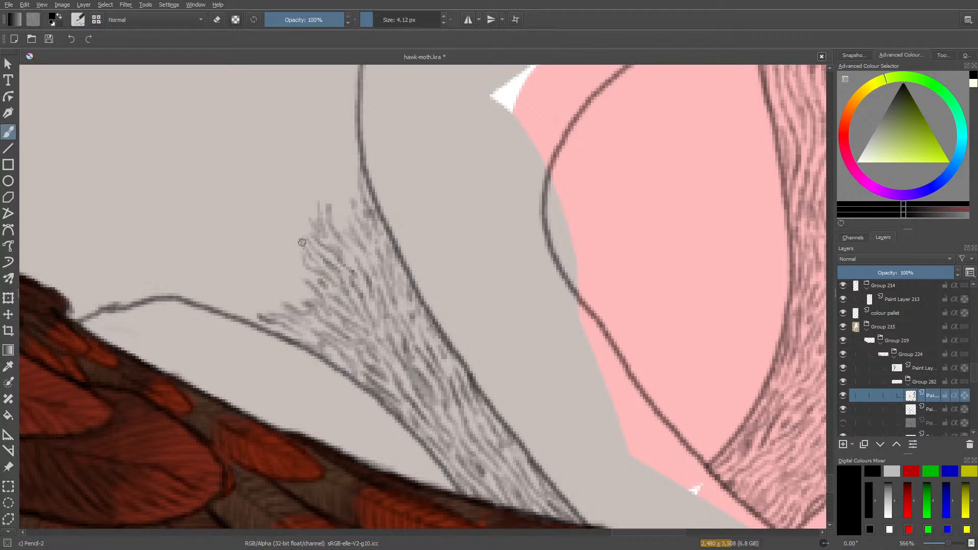
pyautogui.moveTo(319, 273)
pyautogui.mouseDown()
pyautogui.moveTo(290, 262)
pyautogui.moveTo(313, 279)
pyautogui.moveTo(297, 309)
pyautogui.moveTo(304, 290)
pyautogui.moveTo(288, 281)
pyautogui.moveTo(307, 292)
pyautogui.moveTo(286, 281)
pyautogui.moveTo(297, 281)
pyautogui.moveTo(284, 263)
pyautogui.mouseUp()
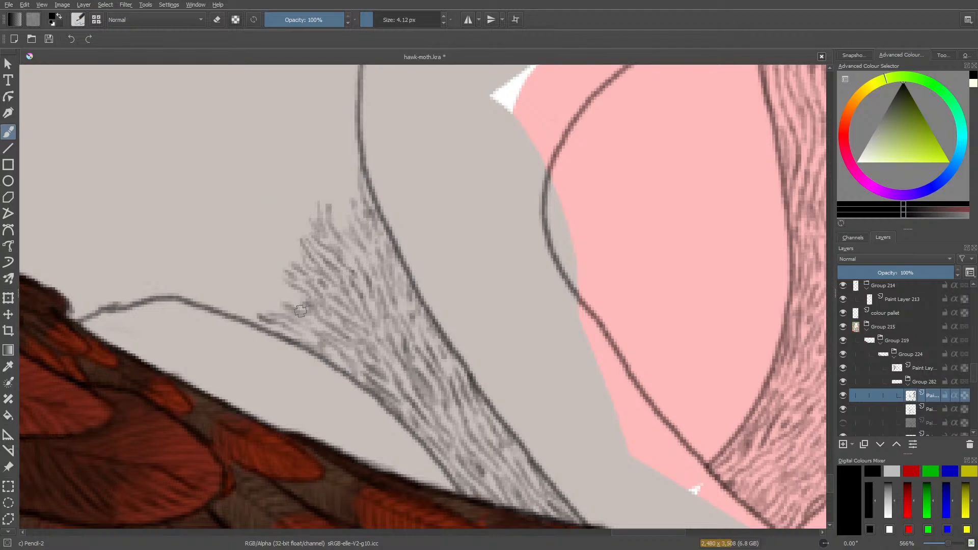
pyautogui.moveTo(302, 300); pyautogui.dragTo(261, 280)
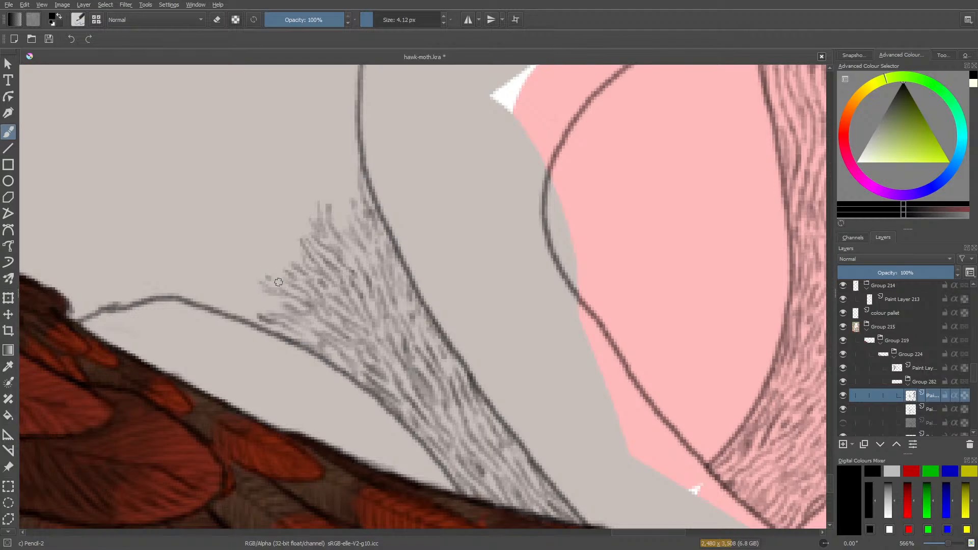
pyautogui.moveTo(279, 265); pyautogui.dragTo(276, 251)
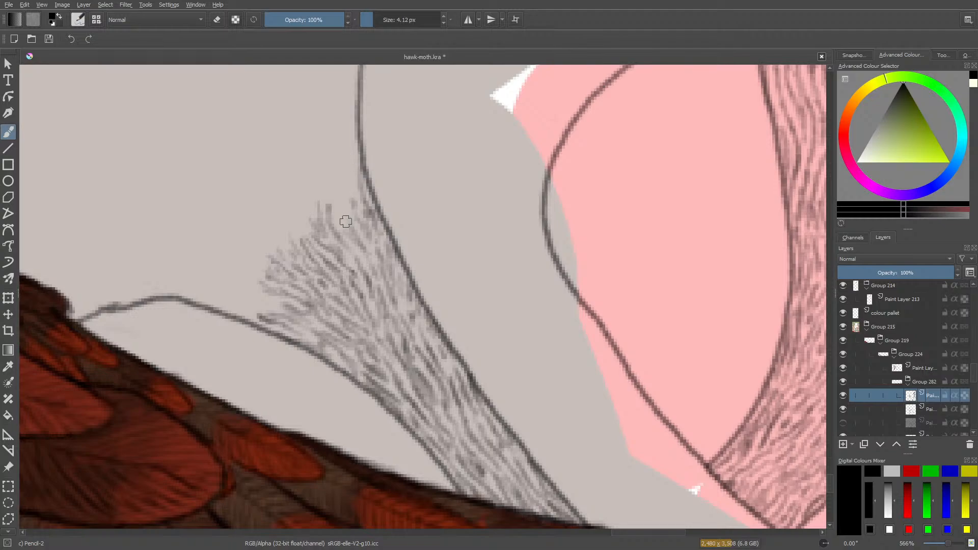
# Extend the hair strokes further up the long contour and outward to the crest of the short curved outline, evening the ragged edge.
pyautogui.moveTo(349, 218)
pyautogui.mouseDown()
pyautogui.moveTo(345, 174)
pyautogui.moveTo(352, 185)
pyautogui.mouseUp()
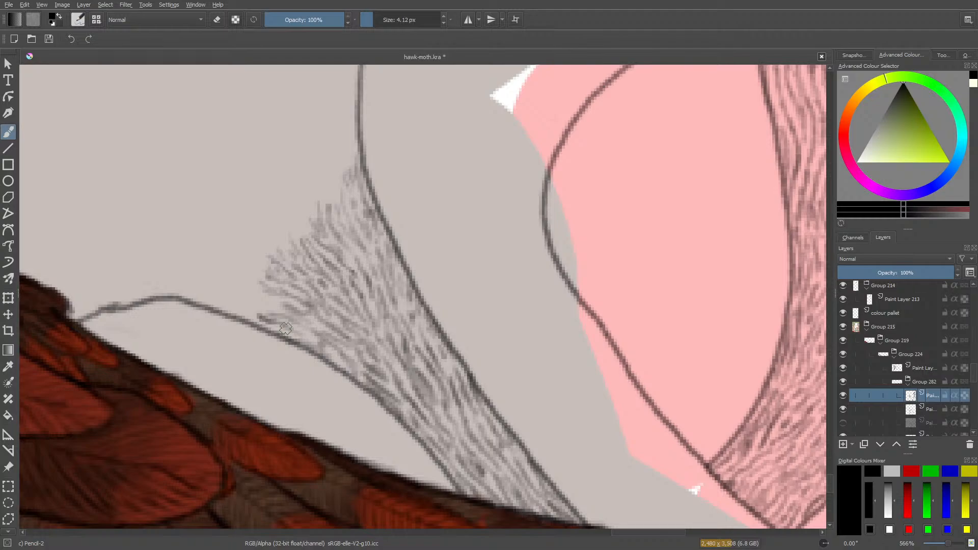
pyautogui.moveTo(354, 135)
pyautogui.mouseDown()
pyautogui.moveTo(346, 199)
pyautogui.moveTo(337, 132)
pyautogui.moveTo(343, 146)
pyautogui.moveTo(348, 128)
pyautogui.moveTo(336, 158)
pyautogui.mouseUp()
pyautogui.moveTo(340, 207)
pyautogui.mouseDown()
pyautogui.moveTo(332, 174)
pyautogui.moveTo(334, 208)
pyautogui.moveTo(320, 169)
pyautogui.moveTo(327, 180)
pyautogui.moveTo(329, 141)
pyautogui.mouseUp()
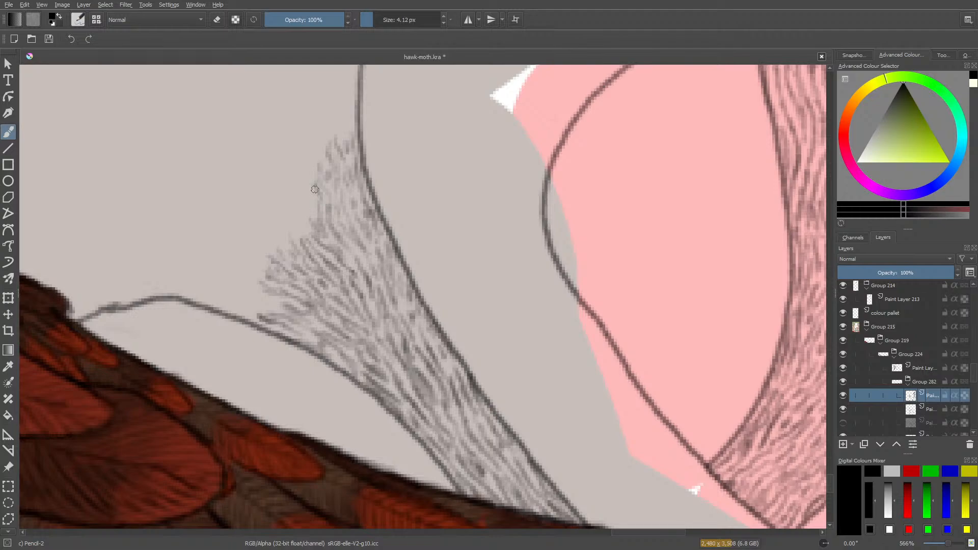
pyautogui.moveTo(306, 169)
pyautogui.mouseDown()
pyautogui.moveTo(310, 208)
pyautogui.moveTo(294, 182)
pyautogui.moveTo(312, 218)
pyautogui.mouseUp()
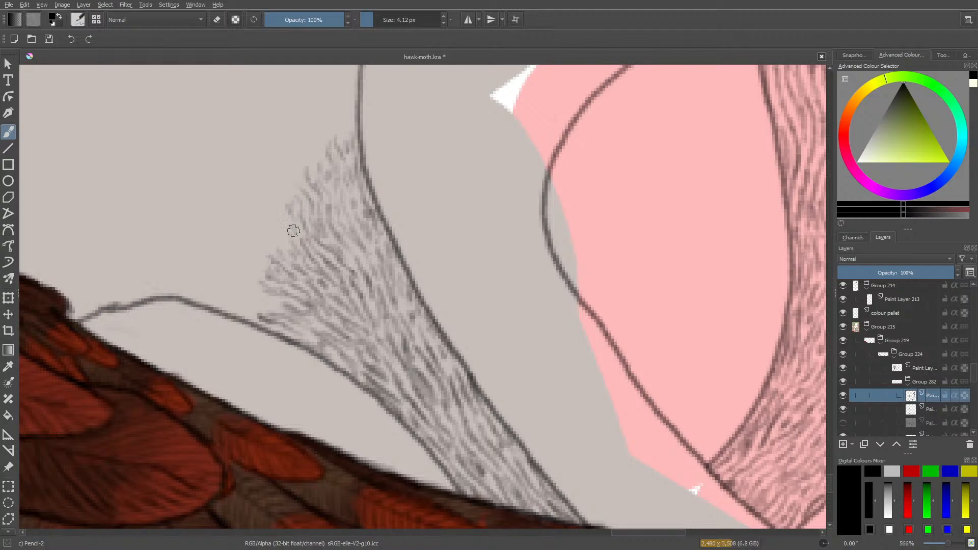
pyautogui.moveTo(268, 219)
pyautogui.mouseDown()
pyautogui.moveTo(287, 226)
pyautogui.moveTo(270, 252)
pyautogui.moveTo(270, 235)
pyautogui.moveTo(286, 250)
pyautogui.moveTo(264, 230)
pyautogui.moveTo(279, 243)
pyautogui.moveTo(249, 234)
pyautogui.moveTo(271, 258)
pyautogui.moveTo(250, 246)
pyautogui.moveTo(266, 256)
pyautogui.moveTo(256, 267)
pyautogui.moveTo(238, 256)
pyautogui.moveTo(260, 265)
pyautogui.moveTo(234, 263)
pyautogui.moveTo(264, 274)
pyautogui.moveTo(234, 280)
pyautogui.mouseUp()
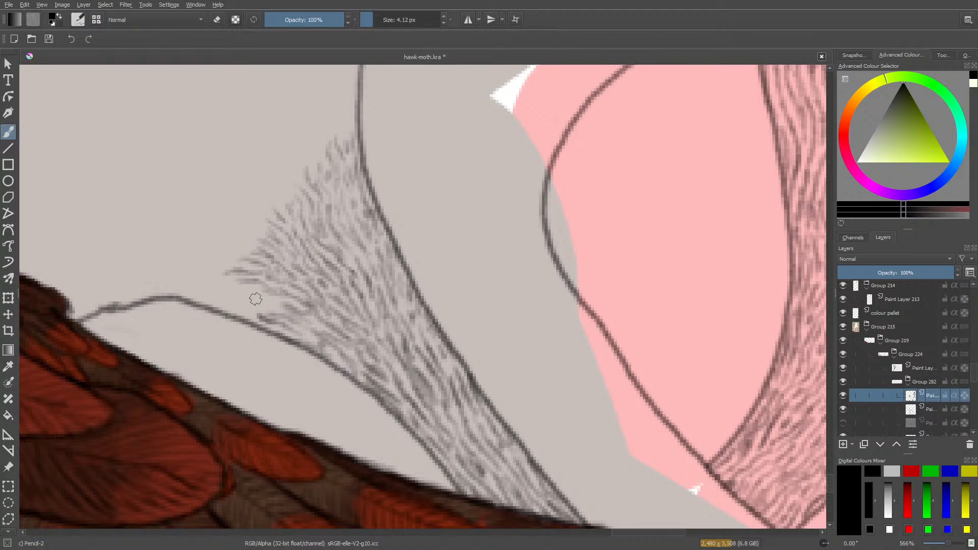
pyautogui.moveTo(282, 305); pyautogui.dragTo(219, 286)
pyautogui.moveTo(274, 312)
pyautogui.mouseDown()
pyautogui.moveTo(174, 283)
pyautogui.moveTo(206, 290)
pyautogui.moveTo(196, 275)
pyautogui.moveTo(215, 284)
pyautogui.moveTo(197, 273)
pyautogui.moveTo(224, 279)
pyautogui.moveTo(200, 270)
pyautogui.moveTo(225, 270)
pyautogui.moveTo(210, 256)
pyautogui.moveTo(250, 251)
pyautogui.mouseUp()
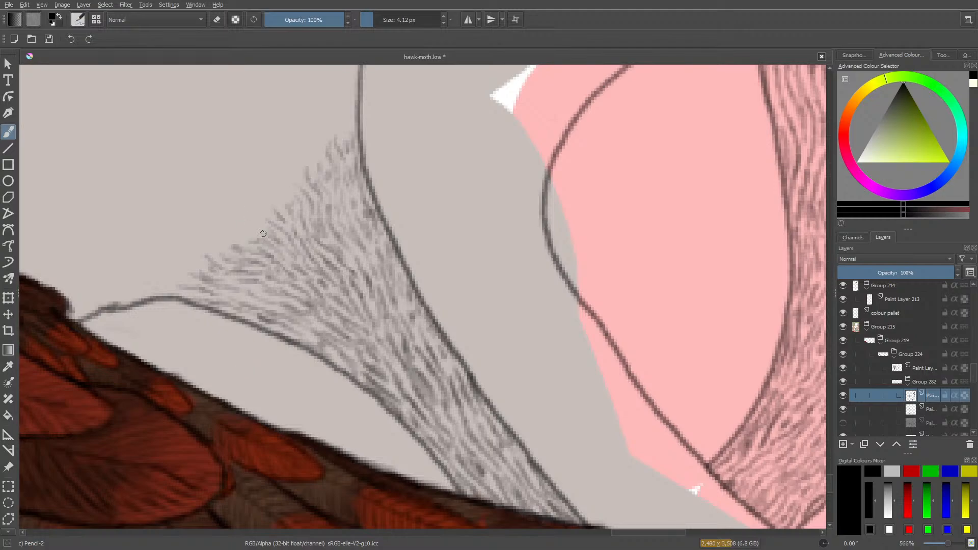
pyautogui.moveTo(257, 230)
pyautogui.mouseDown()
pyautogui.moveTo(270, 238)
pyautogui.moveTo(295, 200)
pyautogui.mouseUp()
# Hatch the lower end of the blank diagonal band beyond the feather tip, between its two outlines at the canvas's bottom edge.
pyautogui.moveTo(646, 531); pyautogui.dragTo(681, 529)
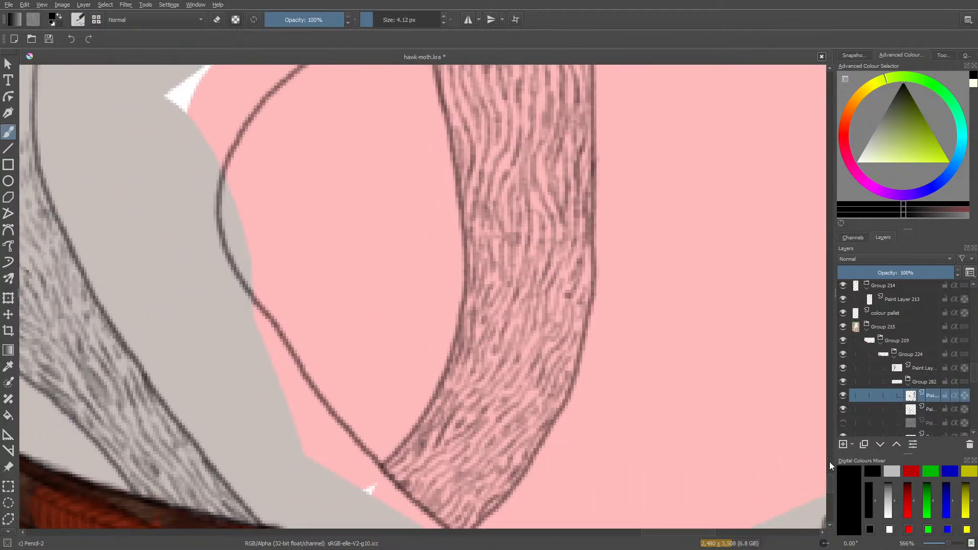
pyautogui.moveTo(829, 461); pyautogui.dragTo(828, 497)
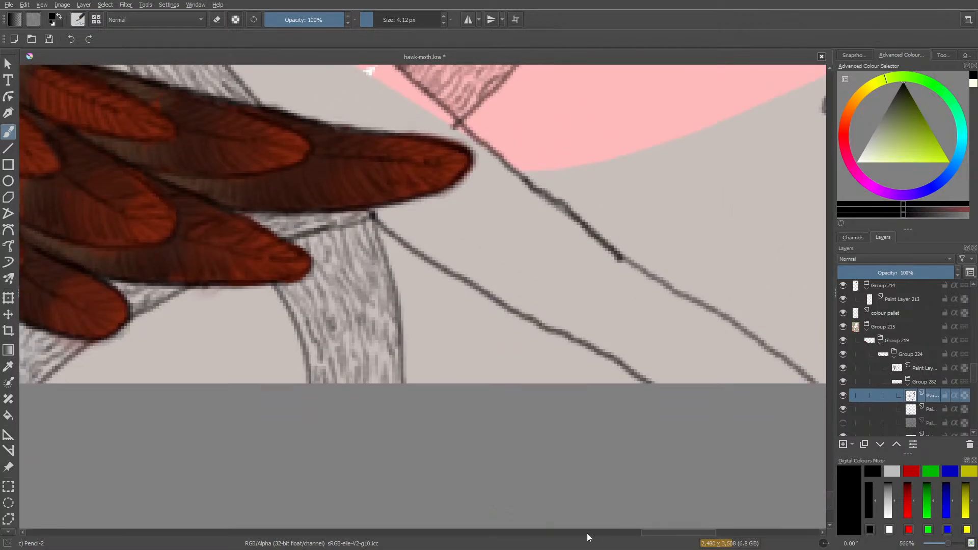
pyautogui.moveTo(665, 533); pyautogui.dragTo(693, 534)
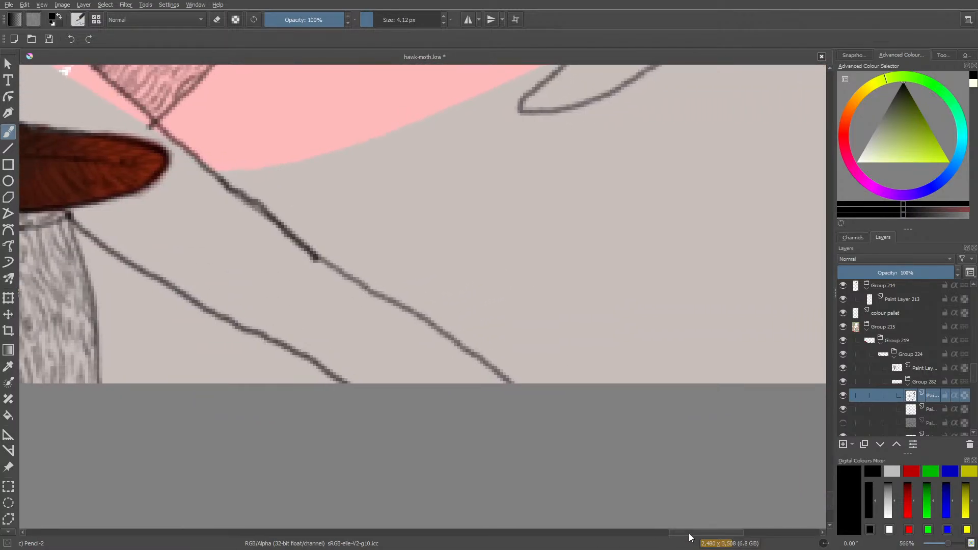
pyautogui.moveTo(486, 382)
pyautogui.mouseDown()
pyautogui.moveTo(464, 362)
pyautogui.moveTo(489, 380)
pyautogui.moveTo(480, 376)
pyautogui.moveTo(490, 371)
pyautogui.moveTo(425, 328)
pyautogui.moveTo(438, 359)
pyautogui.moveTo(463, 376)
pyautogui.moveTo(420, 346)
pyautogui.moveTo(468, 381)
pyautogui.moveTo(422, 356)
pyautogui.moveTo(449, 383)
pyautogui.moveTo(414, 361)
pyautogui.moveTo(424, 381)
pyautogui.moveTo(404, 360)
pyautogui.moveTo(408, 375)
pyautogui.moveTo(383, 367)
pyautogui.mouseUp()
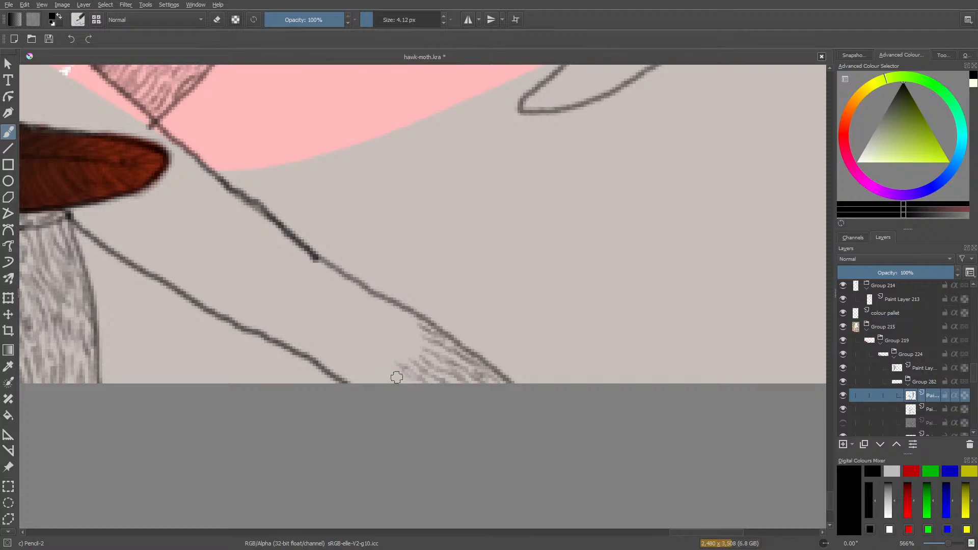
pyautogui.moveTo(385, 377)
pyautogui.mouseDown()
pyautogui.moveTo(354, 362)
pyautogui.moveTo(366, 381)
pyautogui.moveTo(353, 381)
pyautogui.moveTo(309, 348)
pyautogui.moveTo(350, 368)
pyautogui.moveTo(336, 358)
pyautogui.moveTo(294, 342)
pyautogui.moveTo(332, 348)
pyautogui.moveTo(363, 370)
pyautogui.moveTo(308, 323)
pyautogui.moveTo(336, 361)
pyautogui.moveTo(350, 351)
pyautogui.moveTo(373, 360)
pyautogui.moveTo(333, 322)
pyautogui.moveTo(345, 339)
pyautogui.mouseUp()
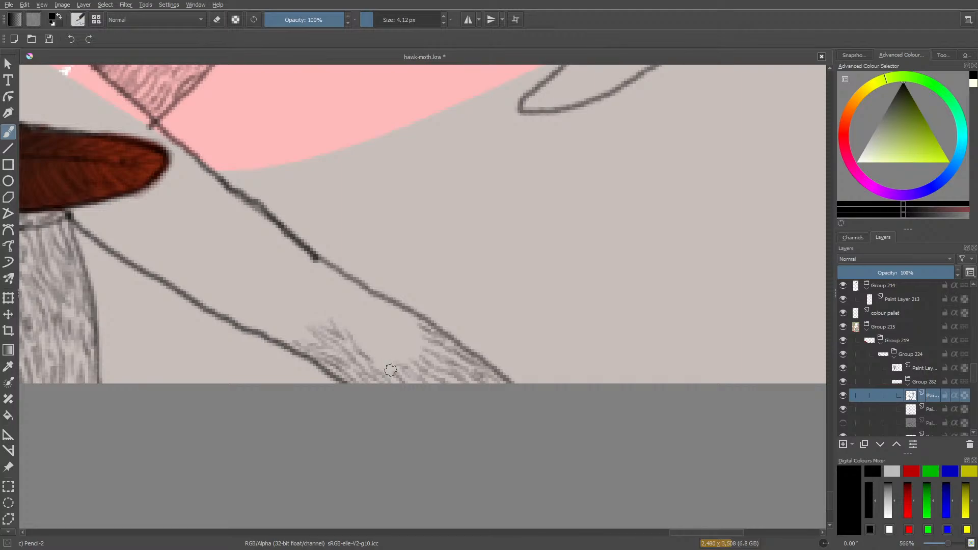
pyautogui.moveTo(392, 370)
pyautogui.mouseDown()
pyautogui.moveTo(347, 322)
pyautogui.moveTo(396, 360)
pyautogui.moveTo(376, 333)
pyautogui.moveTo(383, 361)
pyautogui.mouseUp()
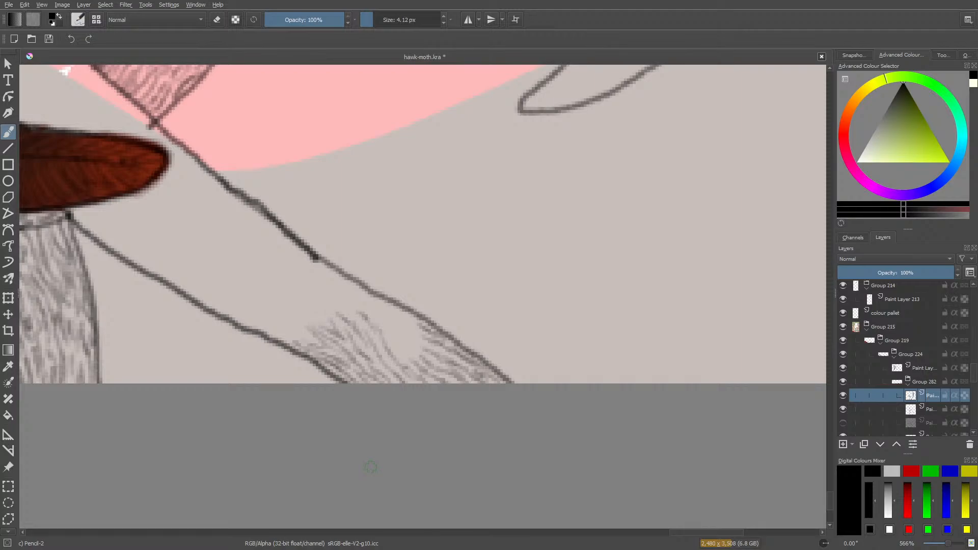
pyautogui.moveTo(396, 335)
pyautogui.mouseDown()
pyautogui.moveTo(410, 361)
pyautogui.moveTo(399, 343)
pyautogui.moveTo(424, 355)
pyautogui.moveTo(350, 287)
pyautogui.moveTo(389, 338)
pyautogui.moveTo(382, 327)
pyautogui.moveTo(404, 330)
pyautogui.moveTo(397, 322)
pyautogui.moveTo(424, 334)
pyautogui.mouseUp()
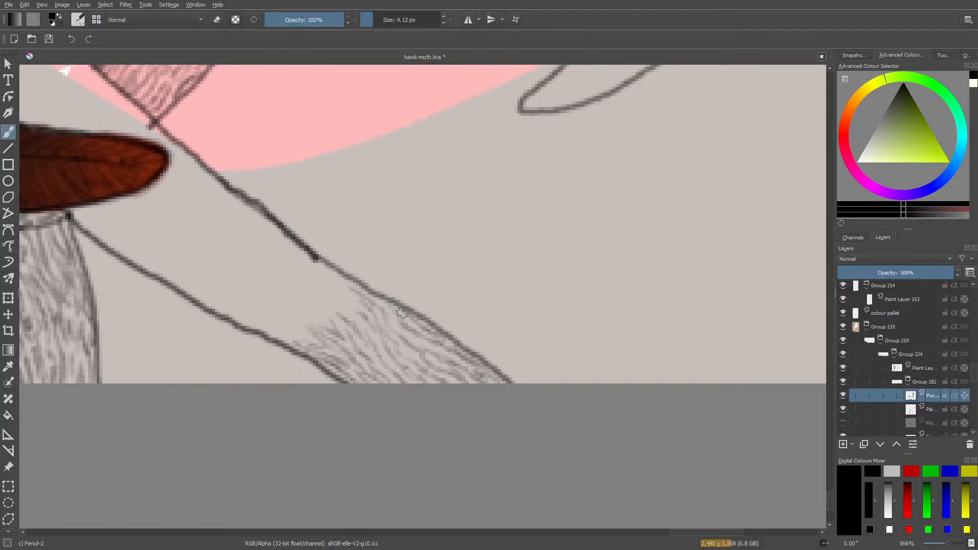
# Continue the hair strokes up the diagonal band, covering its middle section and following its upper outline toward the pink shape.
pyautogui.moveTo(379, 298)
pyautogui.mouseDown()
pyautogui.moveTo(314, 288)
pyautogui.moveTo(357, 320)
pyautogui.moveTo(364, 311)
pyautogui.moveTo(315, 270)
pyautogui.moveTo(356, 290)
pyautogui.moveTo(279, 233)
pyautogui.moveTo(254, 234)
pyautogui.moveTo(304, 269)
pyautogui.mouseUp()
pyautogui.moveTo(353, 320)
pyautogui.mouseDown()
pyautogui.moveTo(288, 282)
pyautogui.moveTo(285, 270)
pyautogui.moveTo(309, 284)
pyautogui.moveTo(288, 266)
pyautogui.mouseUp()
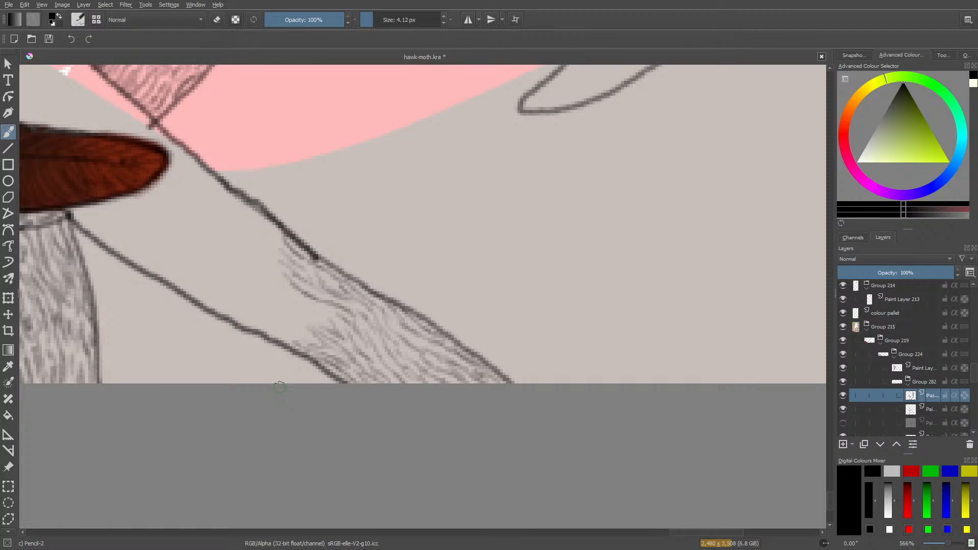
pyautogui.moveTo(340, 320)
pyautogui.mouseDown()
pyautogui.moveTo(285, 298)
pyautogui.moveTo(283, 284)
pyautogui.mouseUp()
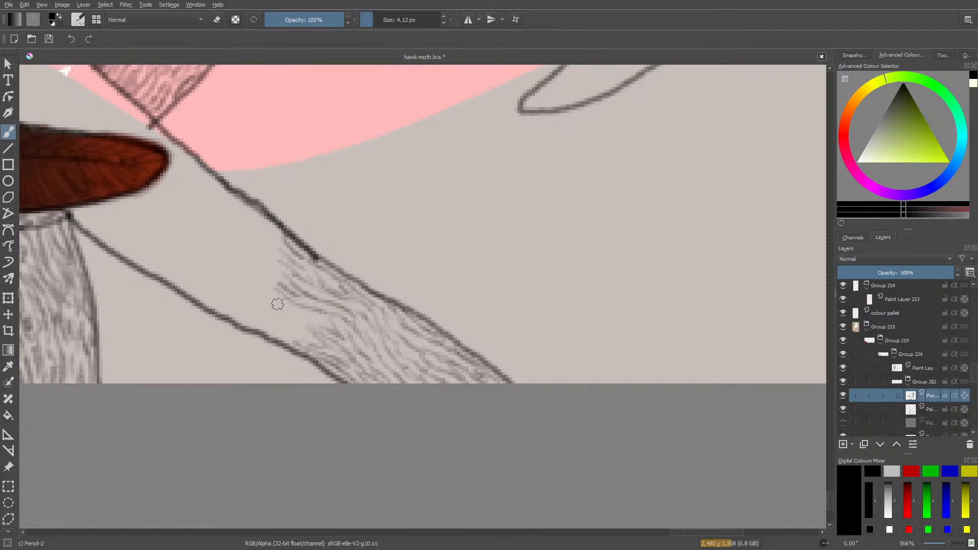
pyautogui.moveTo(331, 324)
pyautogui.mouseDown()
pyautogui.moveTo(280, 312)
pyautogui.moveTo(317, 332)
pyautogui.moveTo(273, 317)
pyautogui.mouseUp()
pyautogui.moveTo(317, 343)
pyautogui.mouseDown()
pyautogui.moveTo(279, 335)
pyautogui.moveTo(249, 313)
pyautogui.moveTo(246, 331)
pyautogui.moveTo(268, 331)
pyautogui.moveTo(214, 311)
pyautogui.moveTo(227, 303)
pyautogui.moveTo(263, 313)
pyautogui.moveTo(187, 277)
pyautogui.moveTo(223, 306)
pyautogui.moveTo(191, 294)
pyautogui.moveTo(225, 301)
pyautogui.mouseUp()
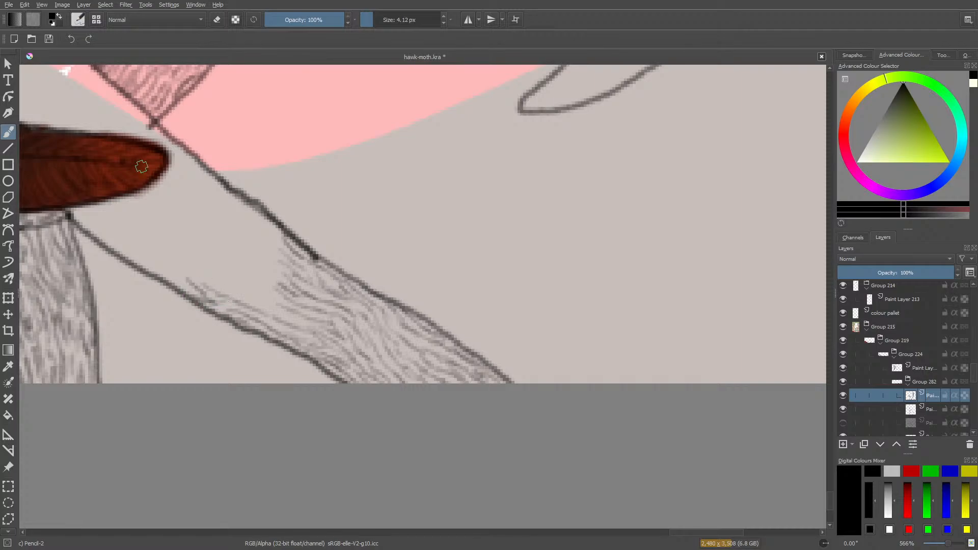
pyautogui.moveTo(304, 325)
pyautogui.mouseDown()
pyautogui.moveTo(220, 270)
pyautogui.moveTo(227, 289)
pyautogui.mouseUp()
pyautogui.moveTo(277, 300)
pyautogui.mouseDown()
pyautogui.moveTo(231, 256)
pyautogui.moveTo(227, 264)
pyautogui.moveTo(250, 288)
pyautogui.moveTo(259, 263)
pyautogui.moveTo(251, 250)
pyautogui.moveTo(266, 255)
pyautogui.moveTo(271, 245)
pyautogui.moveTo(244, 224)
pyautogui.moveTo(260, 252)
pyautogui.moveTo(234, 239)
pyautogui.moveTo(250, 265)
pyautogui.mouseUp()
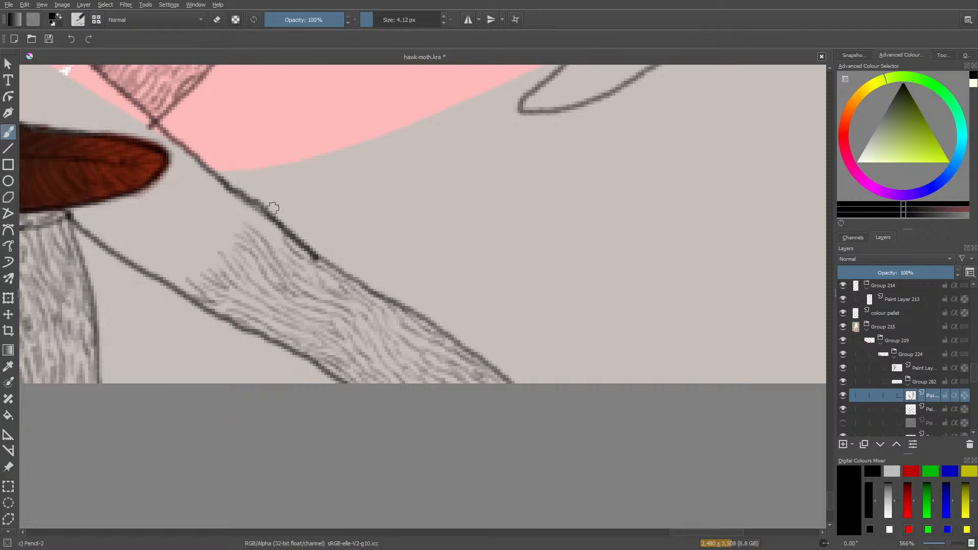
pyautogui.moveTo(274, 243)
pyautogui.mouseDown()
pyautogui.moveTo(247, 209)
pyautogui.moveTo(261, 206)
pyautogui.mouseUp()
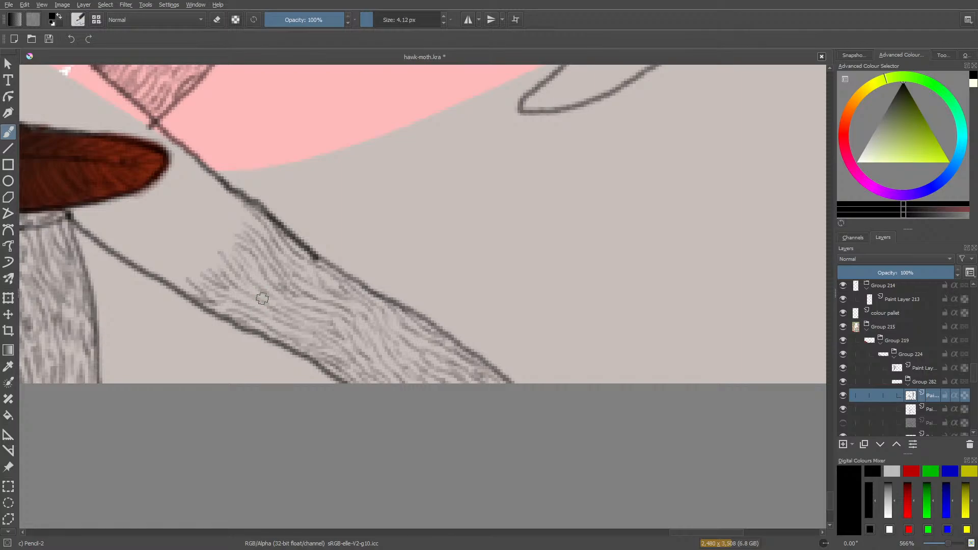
pyautogui.moveTo(258, 227)
pyautogui.mouseDown()
pyautogui.moveTo(229, 210)
pyautogui.moveTo(213, 194)
pyautogui.moveTo(249, 216)
pyautogui.moveTo(208, 177)
pyautogui.mouseUp()
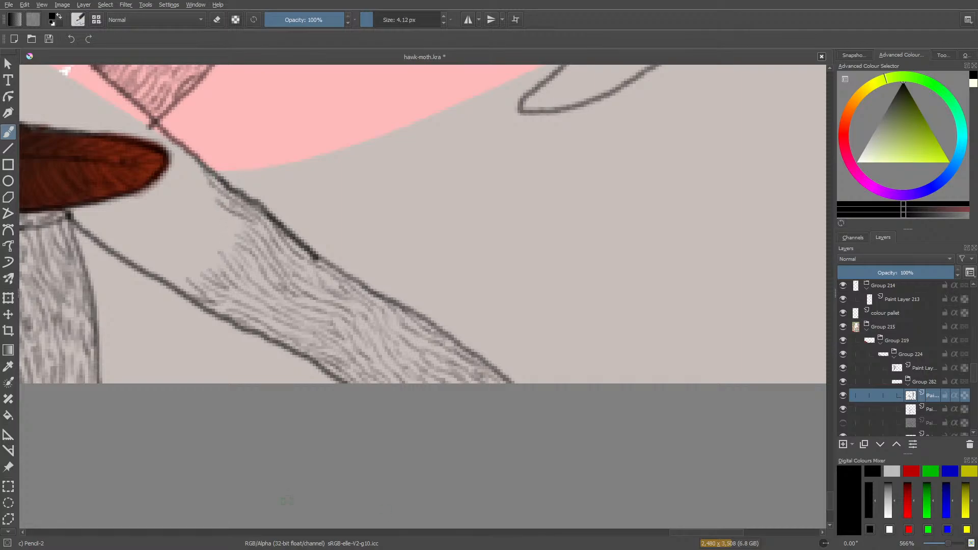
# Fill the remaining upper part of the diagonal band with hair strokes, from its lower outline up to the red feather tip.
pyautogui.moveTo(65, 72); pyautogui.dragTo(390, 71)
pyautogui.moveTo(509, 282)
pyautogui.mouseDown()
pyautogui.moveTo(465, 240)
pyautogui.moveTo(479, 245)
pyautogui.moveTo(460, 239)
pyautogui.moveTo(460, 249)
pyautogui.moveTo(483, 277)
pyautogui.moveTo(450, 258)
pyautogui.moveTo(445, 250)
pyautogui.moveTo(467, 259)
pyautogui.moveTo(434, 236)
pyautogui.moveTo(459, 239)
pyautogui.moveTo(422, 214)
pyautogui.moveTo(429, 236)
pyautogui.moveTo(399, 209)
pyautogui.mouseUp()
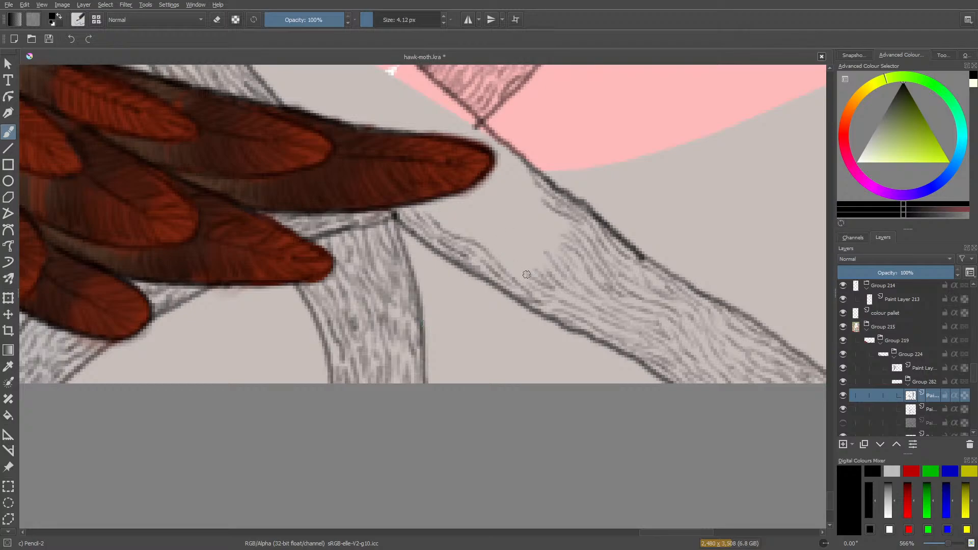
pyautogui.moveTo(528, 275); pyautogui.dragTo(488, 231)
pyautogui.moveTo(511, 265)
pyautogui.mouseDown()
pyautogui.moveTo(439, 193)
pyautogui.moveTo(461, 231)
pyautogui.moveTo(440, 207)
pyautogui.mouseUp()
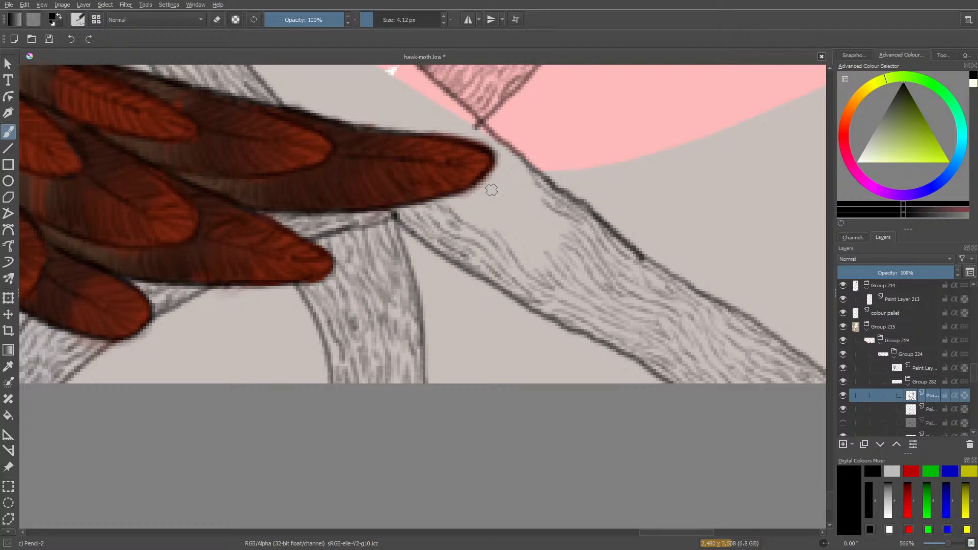
pyautogui.moveTo(494, 229); pyautogui.dragTo(464, 209)
pyautogui.moveTo(529, 257)
pyautogui.mouseDown()
pyautogui.moveTo(497, 210)
pyautogui.moveTo(473, 194)
pyautogui.moveTo(514, 249)
pyautogui.moveTo(452, 197)
pyautogui.mouseUp()
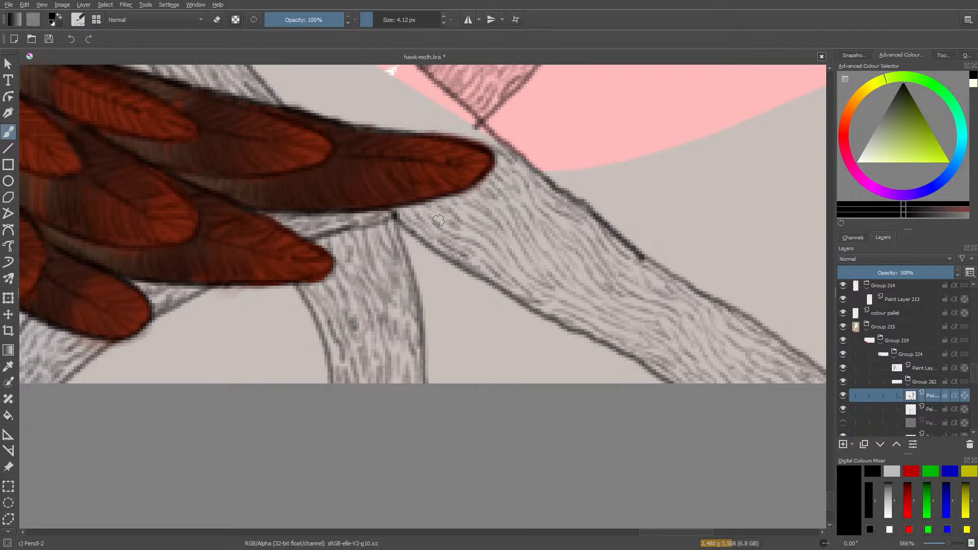
# Hatch the narrow gap above the red feather tip with short hair strokes, starting at the outline junction beside the pink shape.
pyautogui.scroll(6, 828, 489)
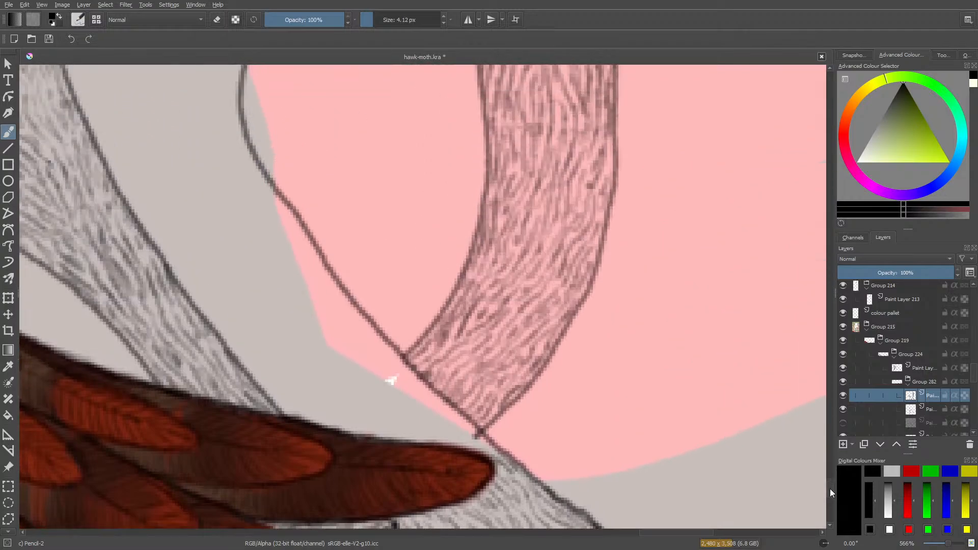
pyautogui.scroll(-2, 829, 488)
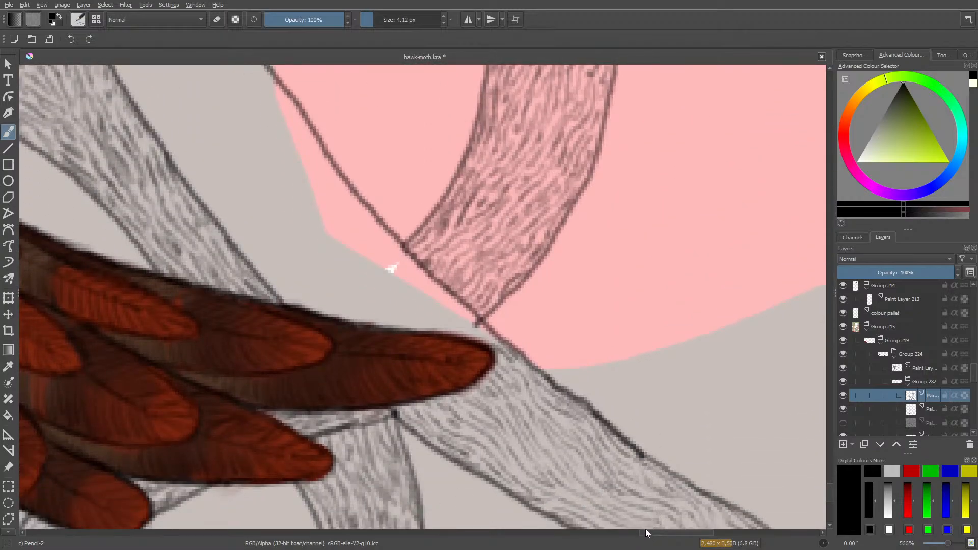
pyautogui.hscroll(-3, 662, 533)
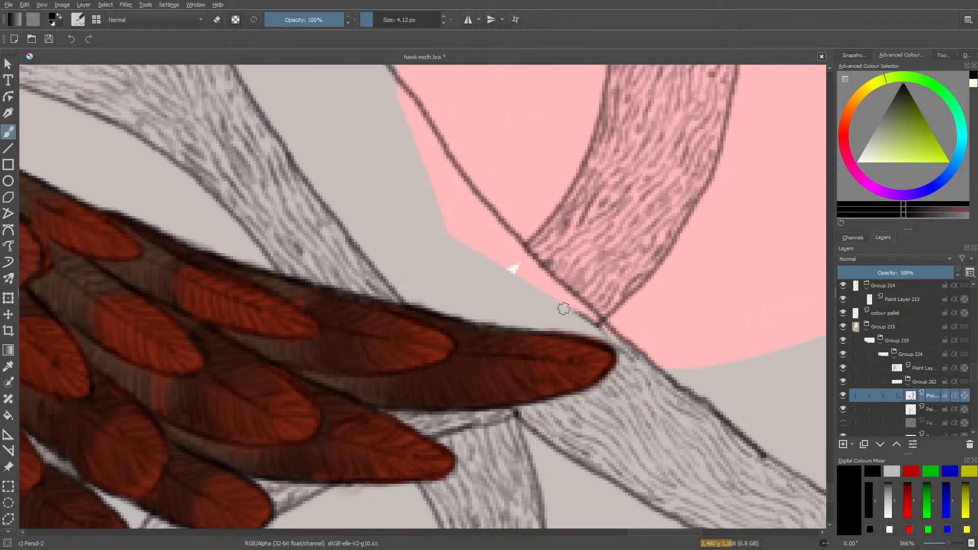
pyautogui.moveTo(589, 312)
pyautogui.mouseDown()
pyautogui.moveTo(554, 291)
pyautogui.moveTo(572, 316)
pyautogui.moveTo(544, 295)
pyautogui.moveTo(597, 334)
pyautogui.moveTo(530, 288)
pyautogui.mouseUp()
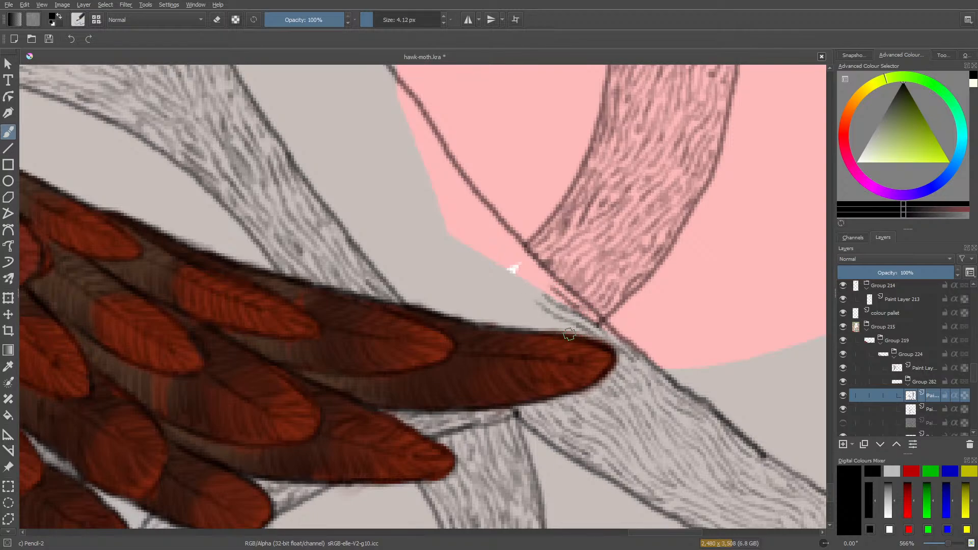
pyautogui.moveTo(561, 327); pyautogui.dragTo(520, 300)
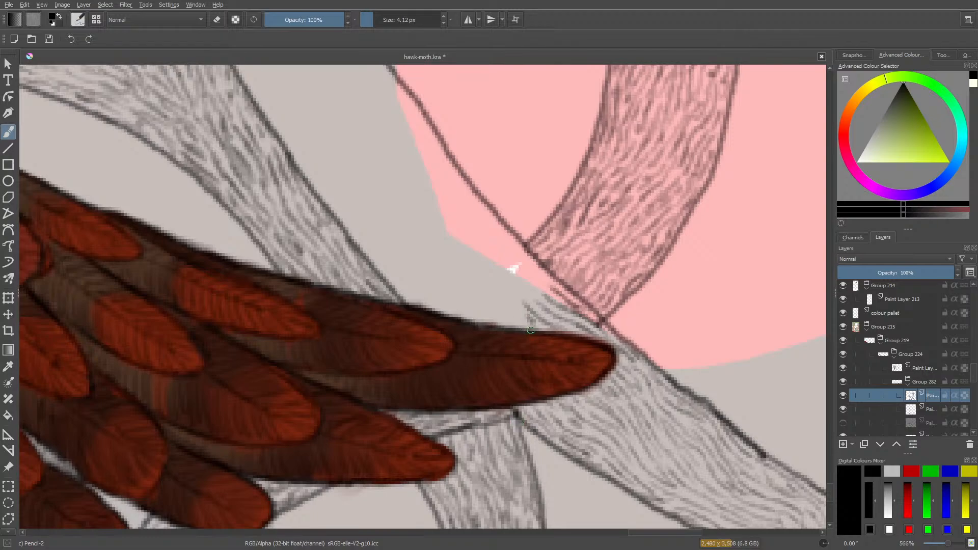
pyautogui.moveTo(531, 331)
pyautogui.mouseDown()
pyautogui.moveTo(524, 316)
pyautogui.moveTo(498, 316)
pyautogui.moveTo(508, 322)
pyautogui.mouseUp()
# Draw hair strokes rising from the long feather's upper edge, beginning where the neighbouring band's dark outline meets it.
pyautogui.moveTo(419, 303)
pyautogui.mouseDown()
pyautogui.moveTo(387, 266)
pyautogui.moveTo(422, 303)
pyautogui.moveTo(392, 266)
pyautogui.moveTo(402, 285)
pyautogui.mouseUp()
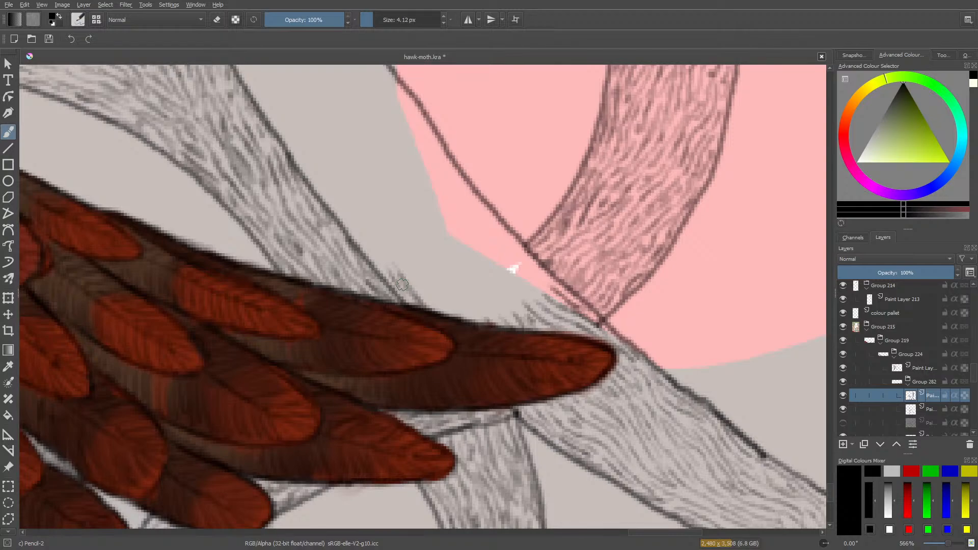
pyautogui.moveTo(442, 312); pyautogui.dragTo(416, 280)
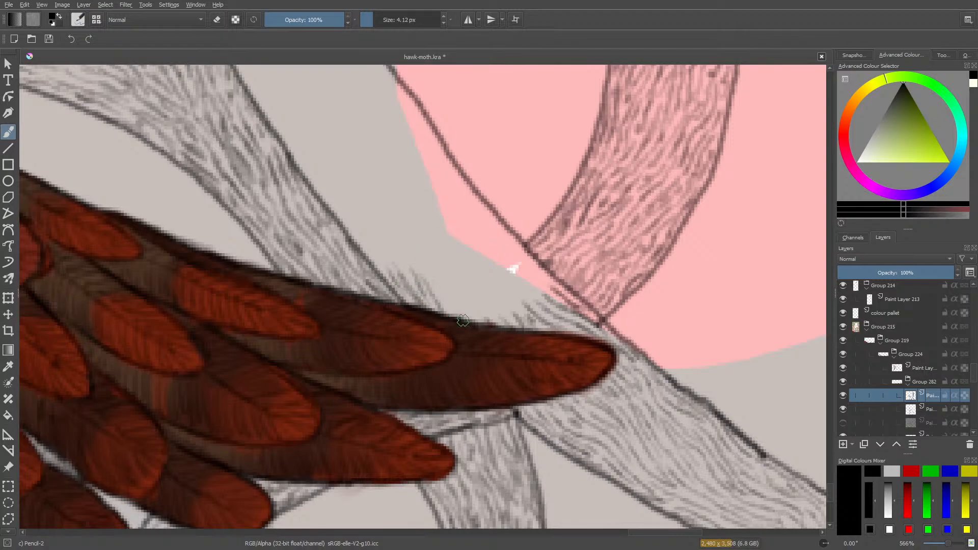
pyautogui.moveTo(460, 316)
pyautogui.mouseDown()
pyautogui.moveTo(445, 301)
pyautogui.moveTo(466, 309)
pyautogui.moveTo(447, 281)
pyautogui.mouseUp()
pyautogui.moveTo(481, 322)
pyautogui.mouseDown()
pyautogui.moveTo(459, 275)
pyautogui.moveTo(422, 247)
pyautogui.mouseUp()
pyautogui.moveTo(448, 277)
pyautogui.mouseDown()
pyautogui.moveTo(439, 267)
pyautogui.moveTo(442, 279)
pyautogui.mouseUp()
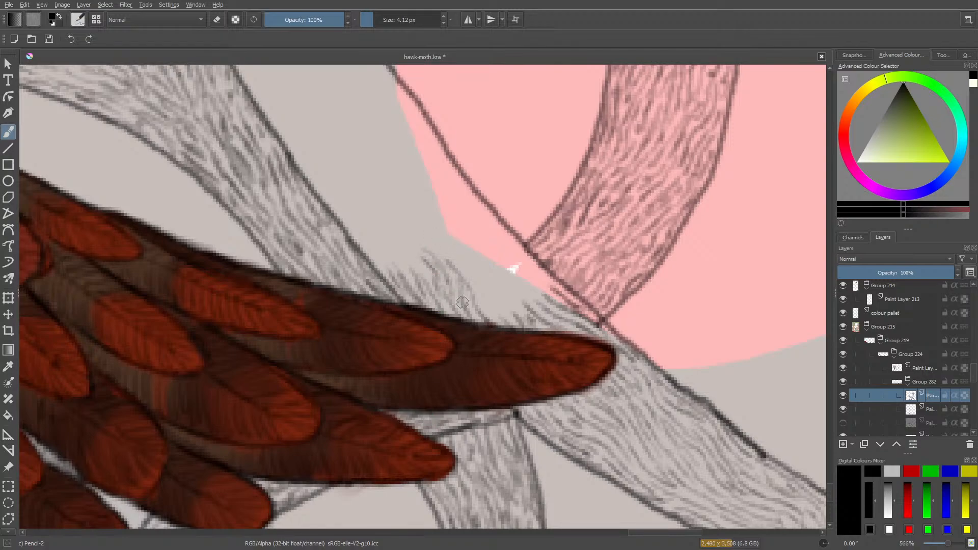
# Extend the hair strokes up the blank area, following the neighbouring band's outline and spreading toward the edge of the pink shape.
pyautogui.moveTo(453, 266)
pyautogui.mouseDown()
pyautogui.moveTo(427, 223)
pyautogui.moveTo(438, 252)
pyautogui.moveTo(414, 217)
pyautogui.moveTo(419, 254)
pyautogui.moveTo(393, 222)
pyautogui.mouseUp()
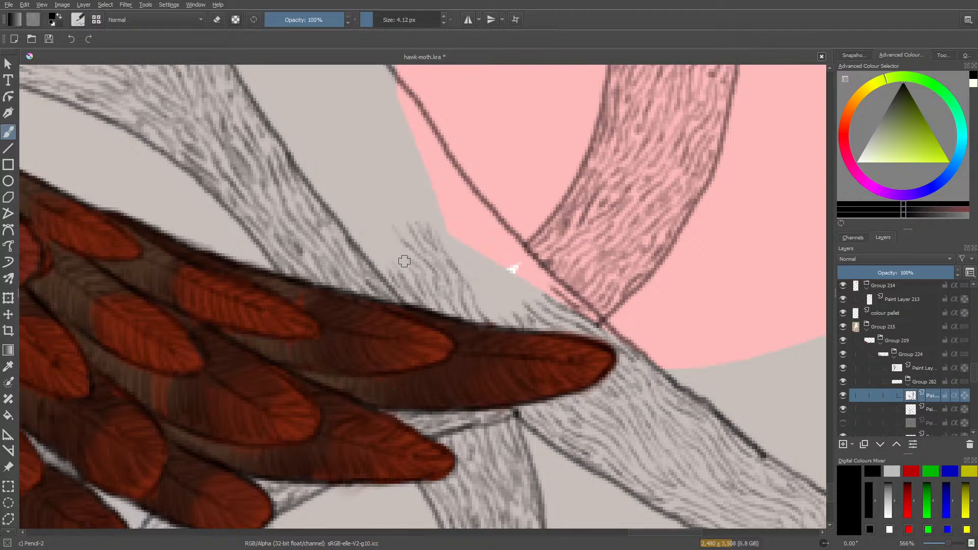
pyautogui.moveTo(404, 259); pyautogui.dragTo(381, 227)
pyautogui.moveTo(402, 274)
pyautogui.mouseDown()
pyautogui.moveTo(367, 234)
pyautogui.moveTo(381, 277)
pyautogui.moveTo(338, 194)
pyautogui.mouseUp()
pyautogui.moveTo(355, 228)
pyautogui.mouseDown()
pyautogui.moveTo(326, 203)
pyautogui.moveTo(327, 192)
pyautogui.moveTo(342, 197)
pyautogui.moveTo(330, 180)
pyautogui.mouseUp()
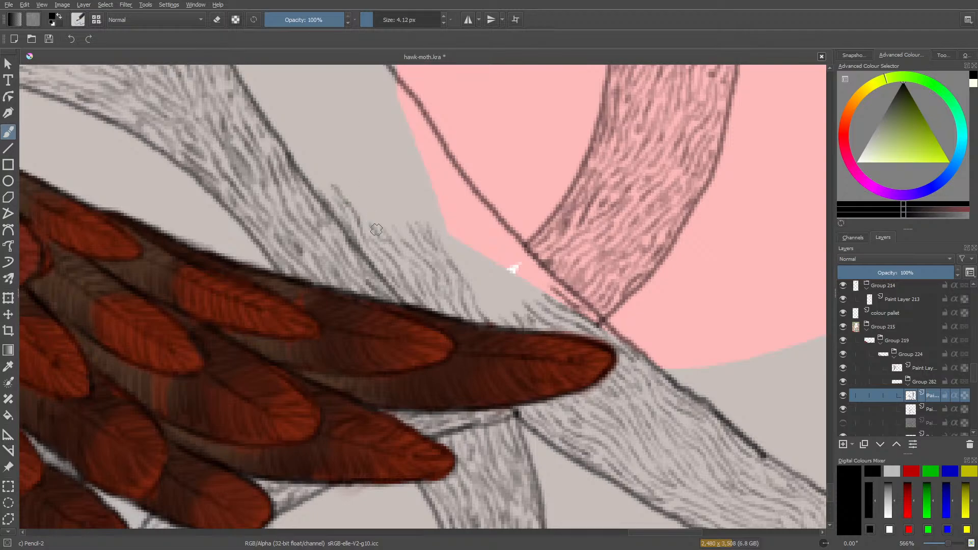
pyautogui.moveTo(382, 235)
pyautogui.mouseDown()
pyautogui.moveTo(354, 188)
pyautogui.moveTo(380, 227)
pyautogui.moveTo(367, 189)
pyautogui.moveTo(394, 231)
pyautogui.moveTo(382, 202)
pyautogui.mouseUp()
pyautogui.moveTo(387, 210); pyautogui.dragTo(378, 190)
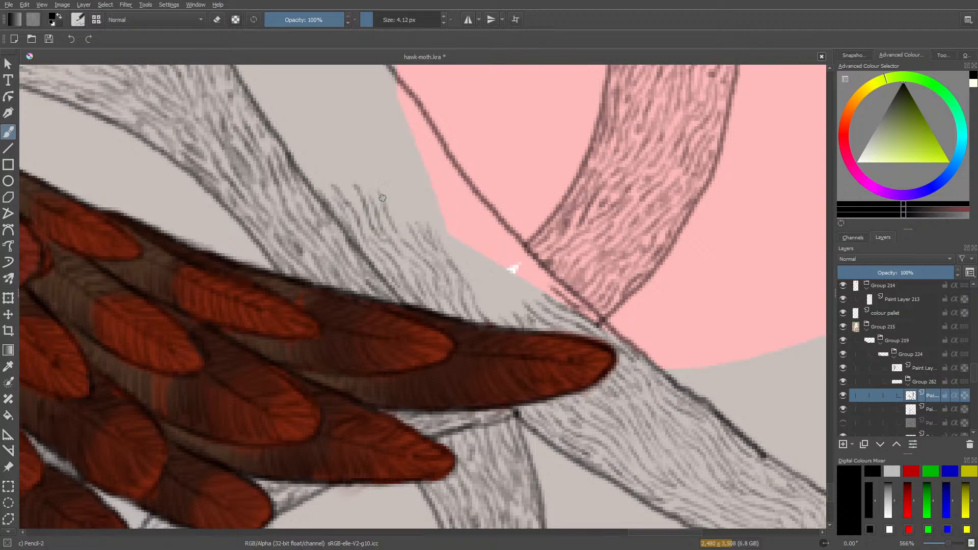
pyautogui.moveTo(398, 231); pyautogui.dragTo(384, 210)
pyautogui.moveTo(417, 246); pyautogui.dragTo(397, 203)
pyautogui.moveTo(406, 215); pyautogui.dragTo(391, 188)
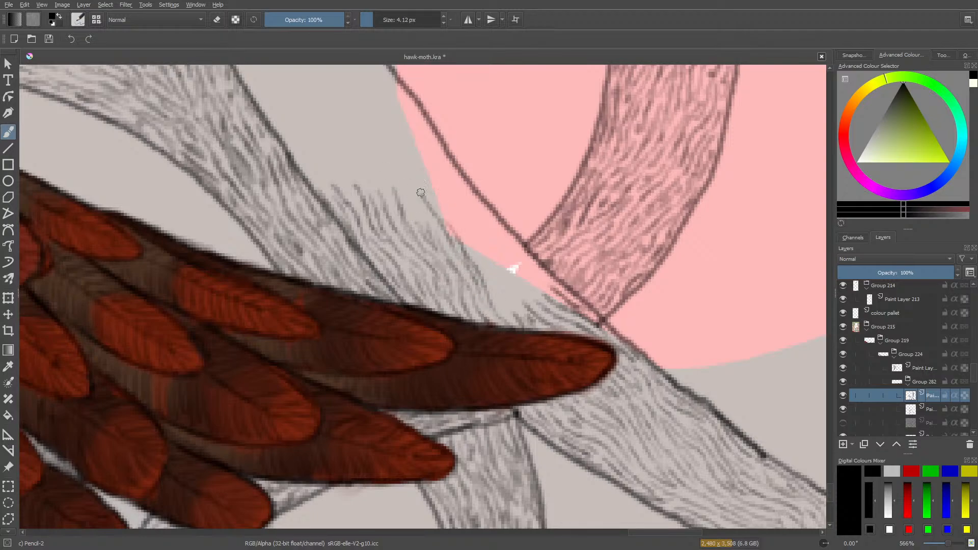
# Fill the strip along the pink shape's edge with hair strokes, joining them to the hatching above the feather tip.
pyautogui.moveTo(413, 178); pyautogui.dragTo(432, 226)
pyautogui.moveTo(407, 184); pyautogui.dragTo(423, 228)
pyautogui.moveTo(489, 275); pyautogui.dragTo(510, 310)
pyautogui.moveTo(486, 252)
pyautogui.mouseDown()
pyautogui.moveTo(501, 295)
pyautogui.moveTo(493, 275)
pyautogui.mouseUp()
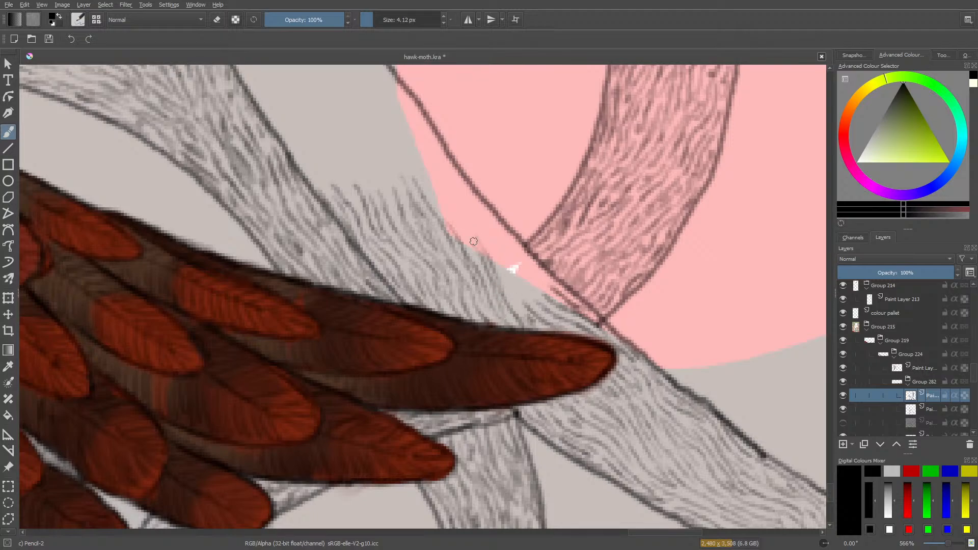
pyautogui.moveTo(461, 222)
pyautogui.mouseDown()
pyautogui.moveTo(488, 256)
pyautogui.moveTo(451, 209)
pyautogui.moveTo(462, 241)
pyautogui.moveTo(424, 163)
pyautogui.moveTo(439, 202)
pyautogui.mouseUp()
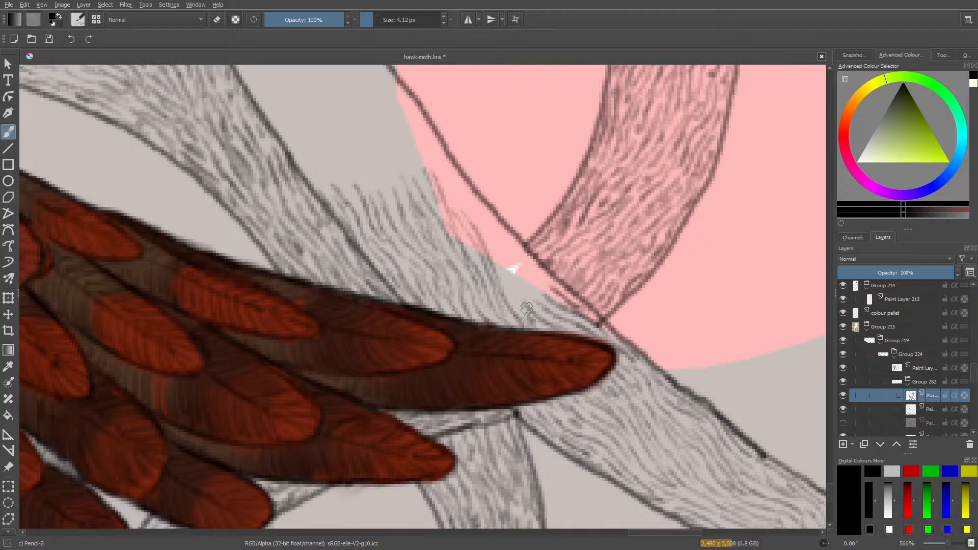
pyautogui.moveTo(510, 271); pyautogui.dragTo(504, 258)
pyautogui.moveTo(520, 307)
pyautogui.mouseDown()
pyautogui.moveTo(501, 258)
pyautogui.moveTo(546, 305)
pyautogui.moveTo(525, 276)
pyautogui.mouseUp()
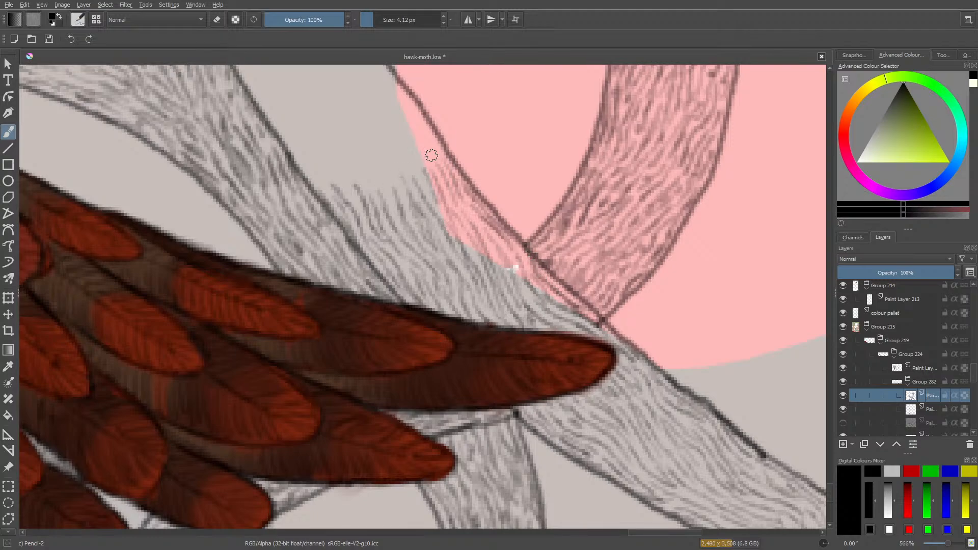
# Continue the hair strokes up the band's middle, covering the width from the neighbouring band's outline to the outline over the pink shape.
pyautogui.moveTo(426, 148)
pyautogui.mouseDown()
pyautogui.moveTo(444, 168)
pyautogui.moveTo(432, 141)
pyautogui.moveTo(425, 175)
pyautogui.moveTo(416, 139)
pyautogui.moveTo(426, 176)
pyautogui.moveTo(413, 155)
pyautogui.moveTo(415, 182)
pyautogui.moveTo(388, 146)
pyautogui.moveTo(414, 154)
pyautogui.mouseUp()
pyautogui.moveTo(399, 125)
pyautogui.mouseDown()
pyautogui.moveTo(419, 145)
pyautogui.moveTo(411, 118)
pyautogui.moveTo(419, 122)
pyautogui.moveTo(407, 99)
pyautogui.moveTo(402, 115)
pyautogui.moveTo(398, 91)
pyautogui.moveTo(387, 140)
pyautogui.moveTo(388, 132)
pyautogui.moveTo(405, 189)
pyautogui.moveTo(378, 156)
pyautogui.moveTo(391, 197)
pyautogui.moveTo(383, 172)
pyautogui.moveTo(370, 210)
pyautogui.mouseUp()
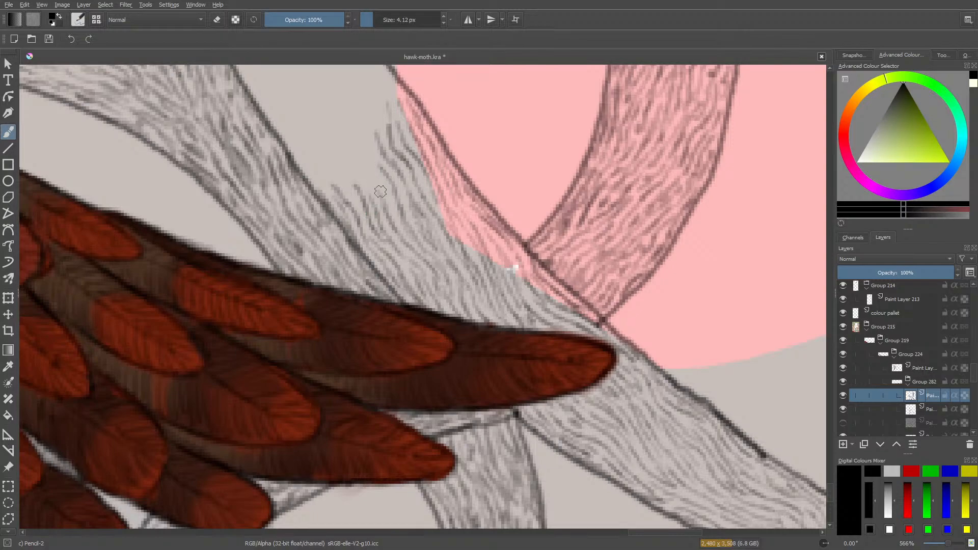
pyautogui.moveTo(362, 151)
pyautogui.mouseDown()
pyautogui.moveTo(367, 167)
pyautogui.moveTo(379, 168)
pyautogui.mouseUp()
pyautogui.moveTo(367, 134); pyautogui.dragTo(372, 152)
pyautogui.moveTo(373, 205)
pyautogui.mouseDown()
pyautogui.moveTo(346, 158)
pyautogui.moveTo(340, 166)
pyautogui.moveTo(322, 143)
pyautogui.mouseUp()
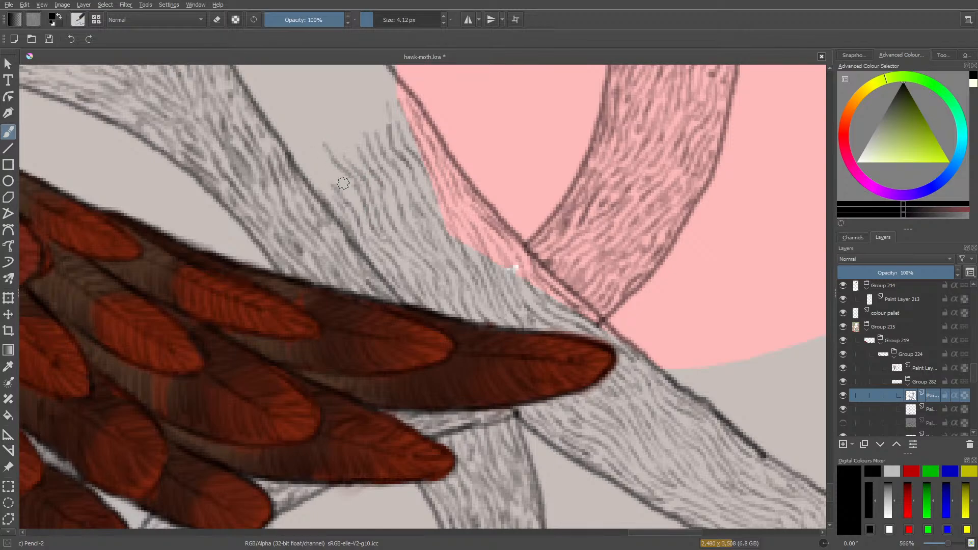
pyautogui.moveTo(339, 189); pyautogui.dragTo(304, 145)
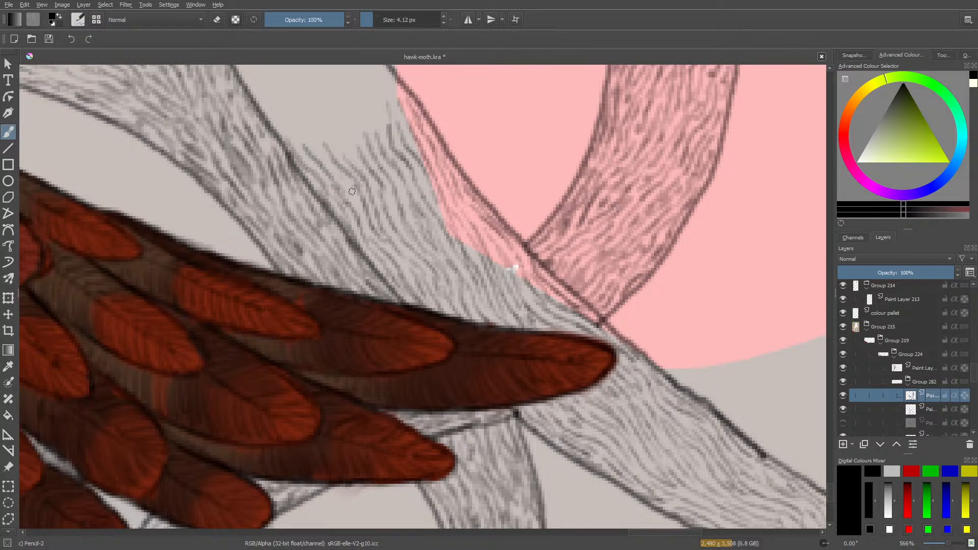
pyautogui.moveTo(320, 154)
pyautogui.mouseDown()
pyautogui.moveTo(304, 117)
pyautogui.moveTo(351, 165)
pyautogui.moveTo(329, 99)
pyautogui.moveTo(330, 123)
pyautogui.moveTo(327, 102)
pyautogui.moveTo(315, 94)
pyautogui.moveTo(317, 116)
pyautogui.moveTo(296, 80)
pyautogui.moveTo(302, 151)
pyautogui.moveTo(286, 92)
pyautogui.moveTo(289, 114)
pyautogui.moveTo(275, 96)
pyautogui.moveTo(274, 118)
pyautogui.moveTo(280, 144)
pyautogui.mouseUp()
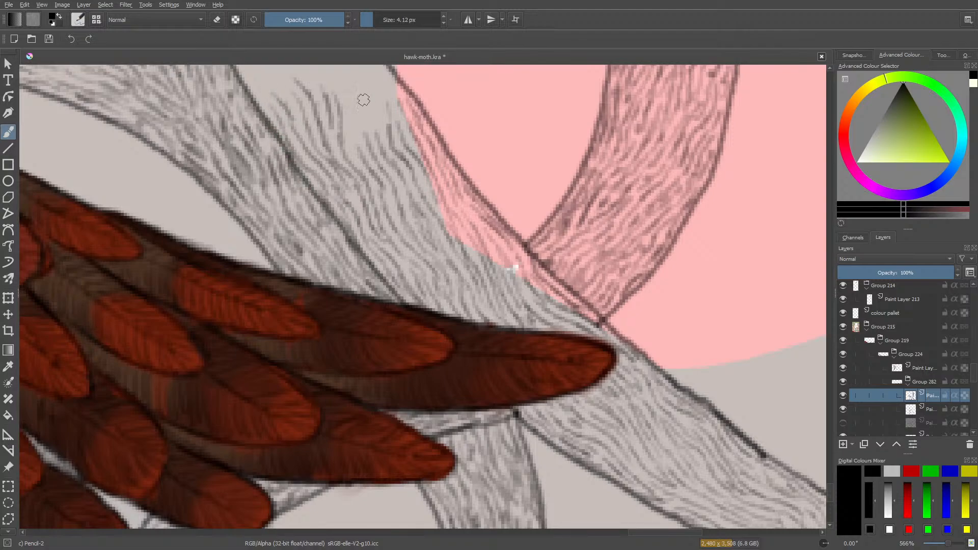
pyautogui.moveTo(355, 139); pyautogui.dragTo(349, 104)
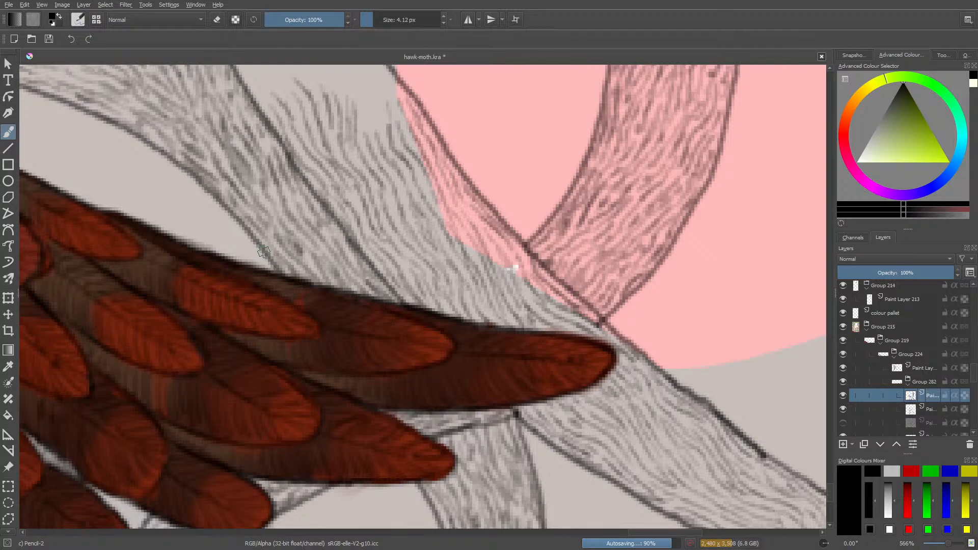
# Extend the hatching up beside the lower bend of the curved outline and across the ragged upper edge of the band.
pyautogui.scroll(6, 829, 488)
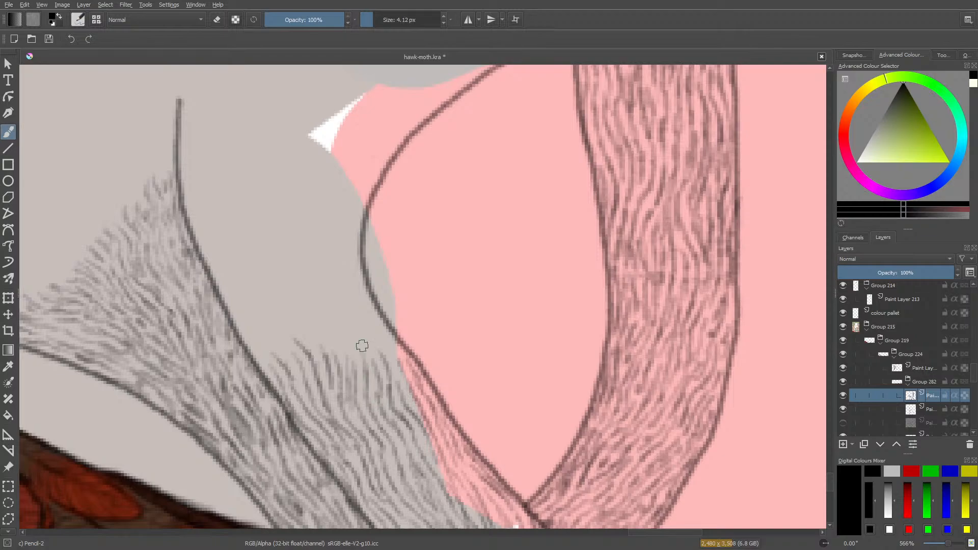
pyautogui.moveTo(395, 350)
pyautogui.mouseDown()
pyautogui.moveTo(400, 375)
pyautogui.moveTo(382, 334)
pyautogui.moveTo(393, 338)
pyautogui.moveTo(351, 273)
pyautogui.mouseUp()
pyautogui.moveTo(379, 332); pyautogui.dragTo(348, 287)
pyautogui.moveTo(379, 360)
pyautogui.mouseDown()
pyautogui.moveTo(349, 304)
pyautogui.moveTo(374, 361)
pyautogui.moveTo(345, 309)
pyautogui.mouseUp()
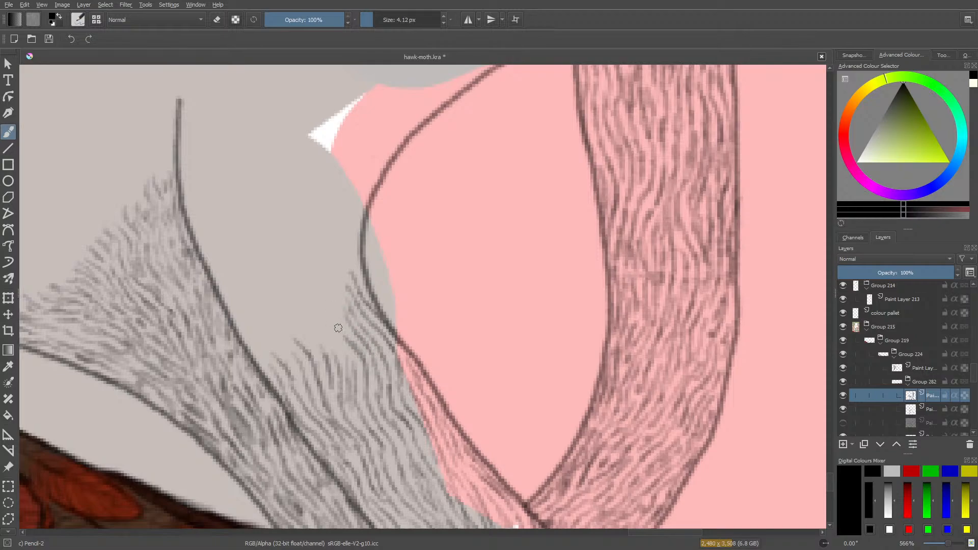
pyautogui.moveTo(334, 341)
pyautogui.mouseDown()
pyautogui.moveTo(315, 317)
pyautogui.moveTo(328, 355)
pyautogui.moveTo(309, 331)
pyautogui.moveTo(310, 308)
pyautogui.mouseUp()
pyautogui.moveTo(307, 342); pyautogui.dragTo(280, 279)
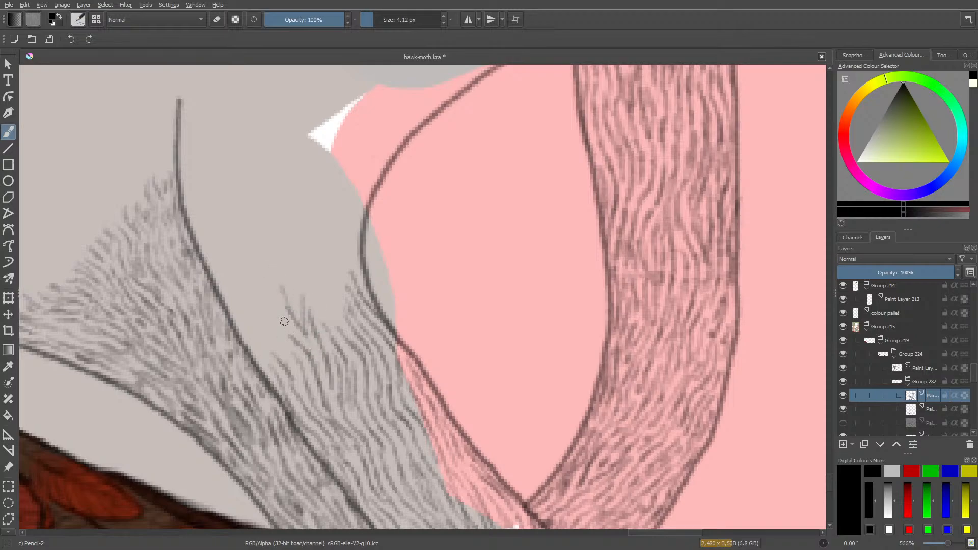
pyautogui.moveTo(284, 322); pyautogui.dragTo(277, 297)
pyautogui.moveTo(294, 359)
pyautogui.mouseDown()
pyautogui.moveTo(264, 311)
pyautogui.moveTo(276, 354)
pyautogui.moveTo(259, 329)
pyautogui.mouseUp()
# Run hair strokes up along the inner side of the long dark outline to the height of the neighbouring band's hatching.
pyautogui.moveTo(270, 369); pyautogui.dragTo(219, 273)
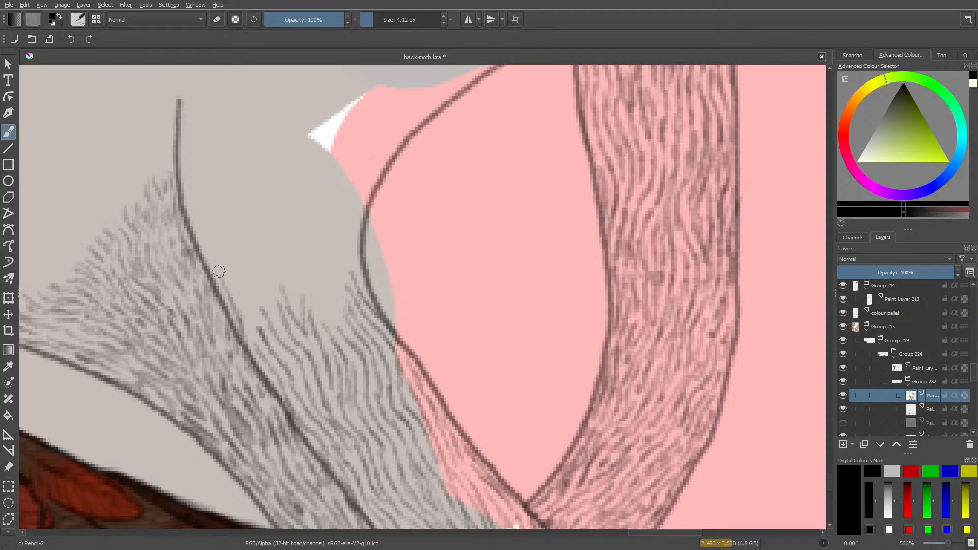
pyautogui.moveTo(255, 342)
pyautogui.mouseDown()
pyautogui.moveTo(246, 301)
pyautogui.moveTo(260, 281)
pyautogui.moveTo(255, 262)
pyautogui.moveTo(253, 291)
pyautogui.moveTo(234, 254)
pyautogui.moveTo(225, 263)
pyautogui.mouseUp()
pyautogui.moveTo(242, 296); pyautogui.dragTo(196, 225)
pyautogui.moveTo(201, 236); pyautogui.dragTo(225, 264)
pyautogui.moveTo(225, 264); pyautogui.dragTo(187, 198)
pyautogui.moveTo(217, 243)
pyautogui.mouseDown()
pyautogui.moveTo(190, 177)
pyautogui.moveTo(197, 197)
pyautogui.mouseUp()
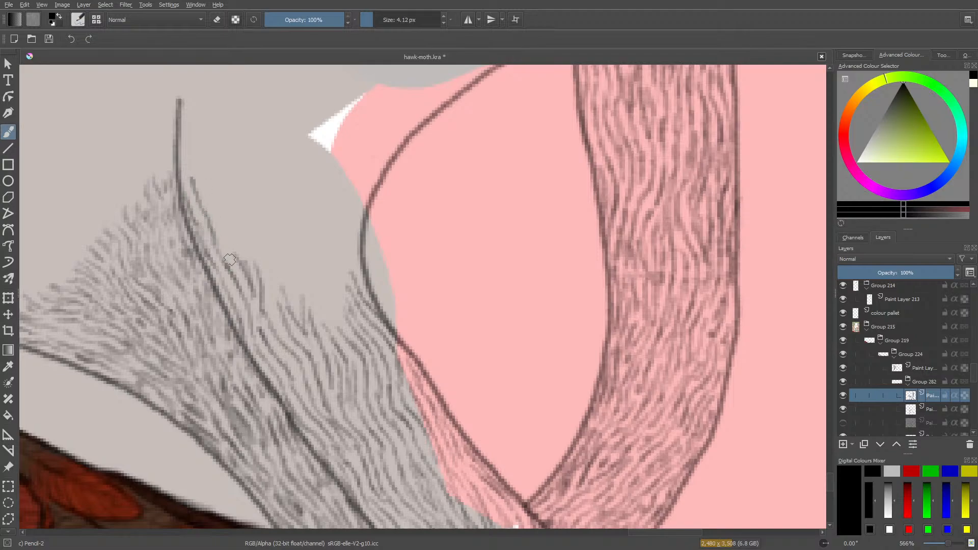
pyautogui.moveTo(240, 269)
pyautogui.mouseDown()
pyautogui.moveTo(220, 181)
pyautogui.moveTo(221, 219)
pyautogui.mouseUp()
pyautogui.moveTo(221, 219); pyautogui.dragTo(209, 175)
pyautogui.moveTo(233, 220); pyautogui.dragTo(233, 201)
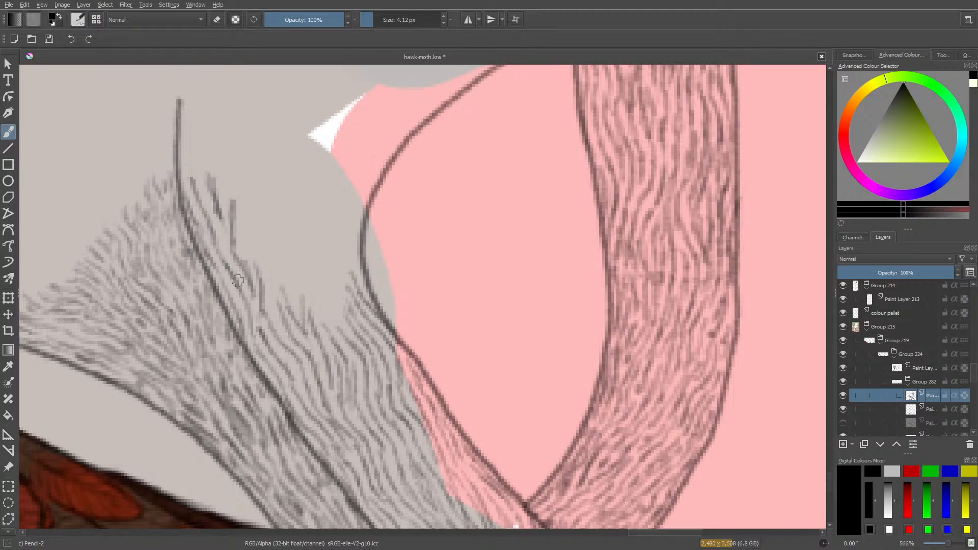
# Fill the dip in the middle of the band's upper edge with short, nearly vertical hair strokes.
pyautogui.moveTo(255, 268)
pyautogui.mouseDown()
pyautogui.moveTo(255, 214)
pyautogui.moveTo(247, 250)
pyautogui.mouseUp()
pyautogui.moveTo(247, 250); pyautogui.dragTo(248, 216)
pyautogui.moveTo(280, 314)
pyautogui.mouseDown()
pyautogui.moveTo(285, 258)
pyautogui.moveTo(276, 275)
pyautogui.moveTo(272, 237)
pyautogui.moveTo(271, 294)
pyautogui.mouseUp()
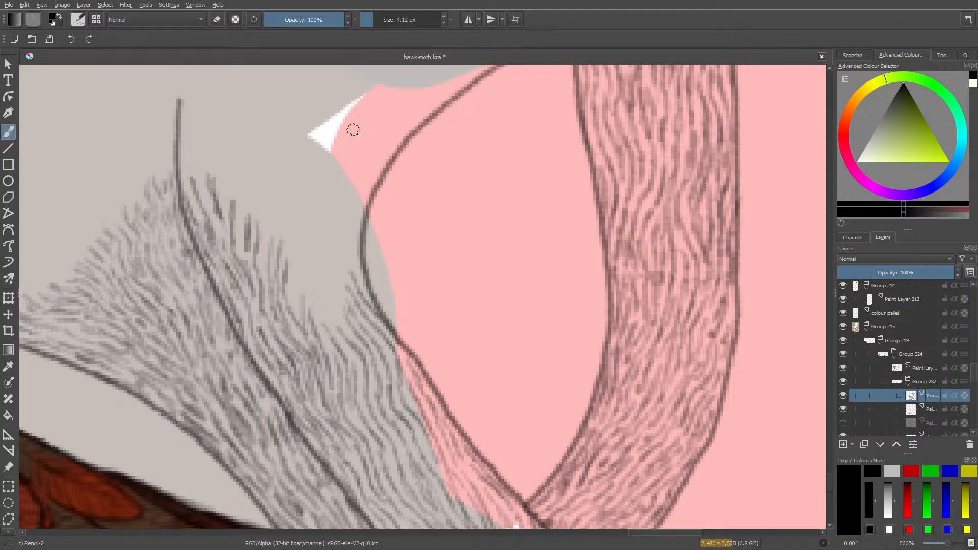
pyautogui.moveTo(324, 312)
pyautogui.mouseDown()
pyautogui.moveTo(326, 272)
pyautogui.moveTo(322, 295)
pyautogui.moveTo(314, 274)
pyautogui.moveTo(312, 309)
pyautogui.moveTo(308, 264)
pyautogui.moveTo(297, 302)
pyautogui.moveTo(299, 279)
pyautogui.mouseUp()
pyautogui.moveTo(338, 332)
pyautogui.mouseDown()
pyautogui.moveTo(335, 291)
pyautogui.moveTo(334, 308)
pyautogui.mouseUp()
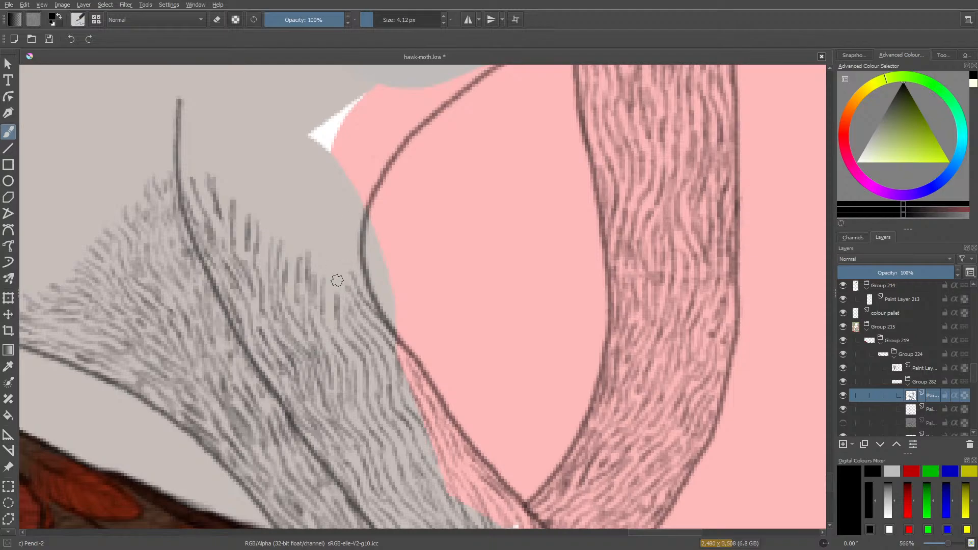
# Extend the hair strokes up the inside of the curved outline to the pink shape's edge and back toward the band's middle.
pyautogui.moveTo(336, 298)
pyautogui.mouseDown()
pyautogui.moveTo(342, 236)
pyautogui.moveTo(323, 281)
pyautogui.moveTo(330, 327)
pyautogui.moveTo(329, 234)
pyautogui.moveTo(319, 240)
pyautogui.moveTo(318, 229)
pyautogui.moveTo(318, 262)
pyautogui.moveTo(345, 306)
pyautogui.moveTo(352, 248)
pyautogui.mouseUp()
pyautogui.moveTo(354, 271)
pyautogui.mouseDown()
pyautogui.moveTo(360, 230)
pyautogui.moveTo(352, 253)
pyautogui.mouseUp()
pyautogui.moveTo(359, 198)
pyautogui.mouseDown()
pyautogui.moveTo(346, 238)
pyautogui.moveTo(334, 205)
pyautogui.moveTo(322, 232)
pyautogui.moveTo(324, 202)
pyautogui.moveTo(320, 236)
pyautogui.moveTo(308, 230)
pyautogui.moveTo(289, 263)
pyautogui.mouseUp()
pyautogui.moveTo(298, 227)
pyautogui.mouseDown()
pyautogui.moveTo(287, 276)
pyautogui.moveTo(265, 229)
pyautogui.moveTo(265, 258)
pyautogui.mouseUp()
pyautogui.moveTo(274, 218)
pyautogui.mouseDown()
pyautogui.moveTo(263, 266)
pyautogui.moveTo(259, 229)
pyautogui.mouseUp()
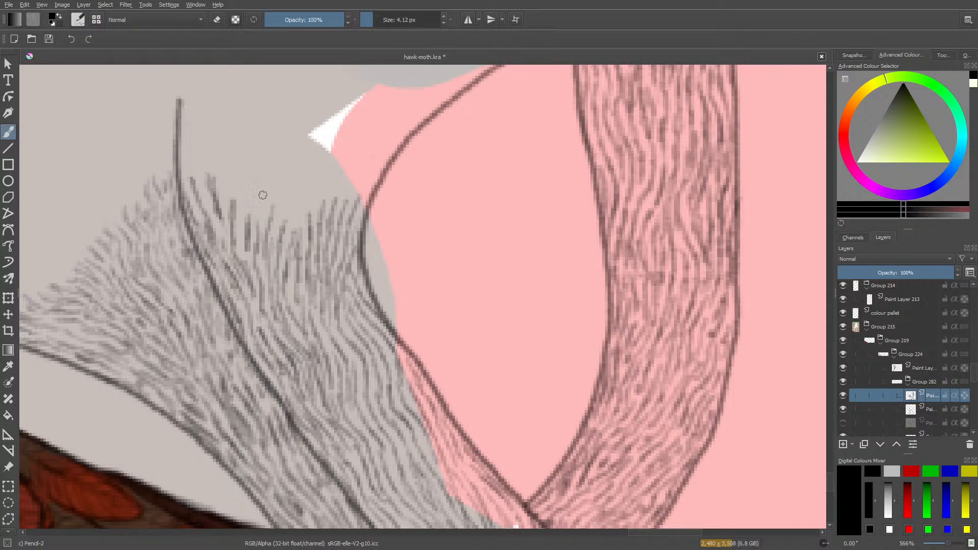
# Even out the band's upper edge with short hair strokes from its middle to the long dark outline, thickening the sparse spots.
pyautogui.moveTo(262, 192)
pyautogui.mouseDown()
pyautogui.moveTo(256, 233)
pyautogui.moveTo(243, 212)
pyautogui.mouseUp()
pyautogui.moveTo(247, 205); pyautogui.dragTo(237, 239)
pyautogui.moveTo(228, 180)
pyautogui.mouseDown()
pyautogui.moveTo(224, 209)
pyautogui.moveTo(223, 177)
pyautogui.moveTo(216, 212)
pyautogui.moveTo(200, 184)
pyautogui.moveTo(211, 220)
pyautogui.mouseUp()
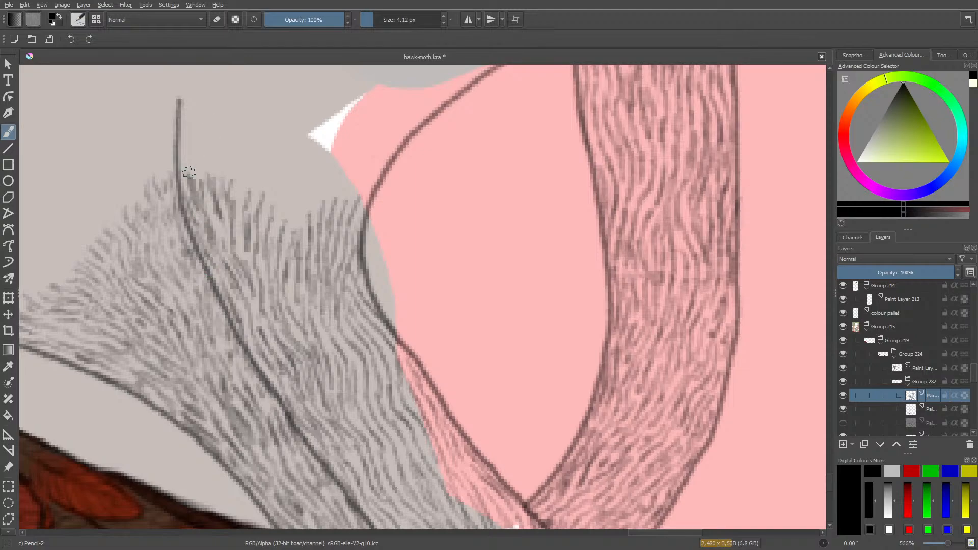
pyautogui.moveTo(189, 173); pyautogui.dragTo(190, 163)
pyautogui.moveTo(223, 240); pyautogui.dragTo(226, 219)
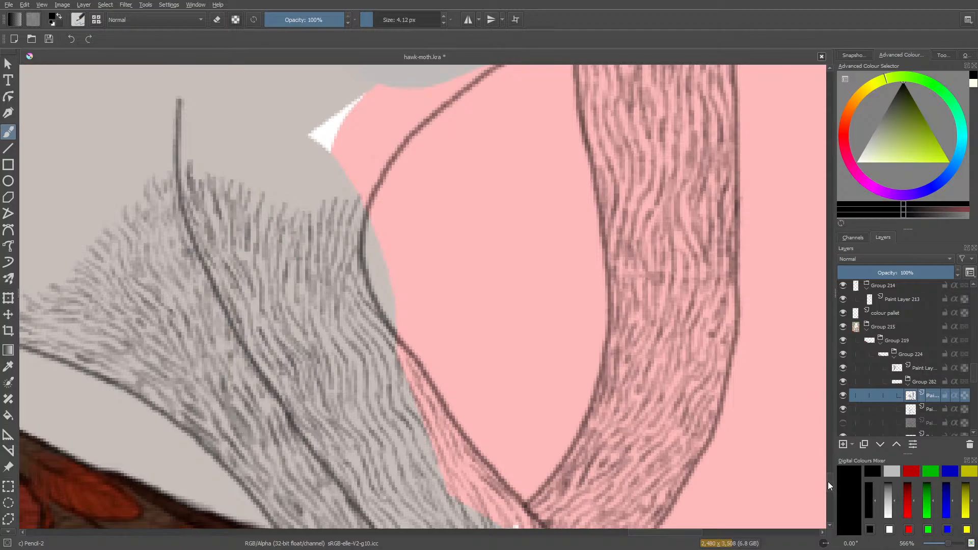
# Begin filling the empty curved band near the canvas edge with short hair strokes at its pointed lower tip.
pyautogui.moveTo(828, 481)
pyautogui.mouseDown()
pyautogui.moveTo(828, 503)
pyautogui.moveTo(837, 472)
pyautogui.mouseUp()
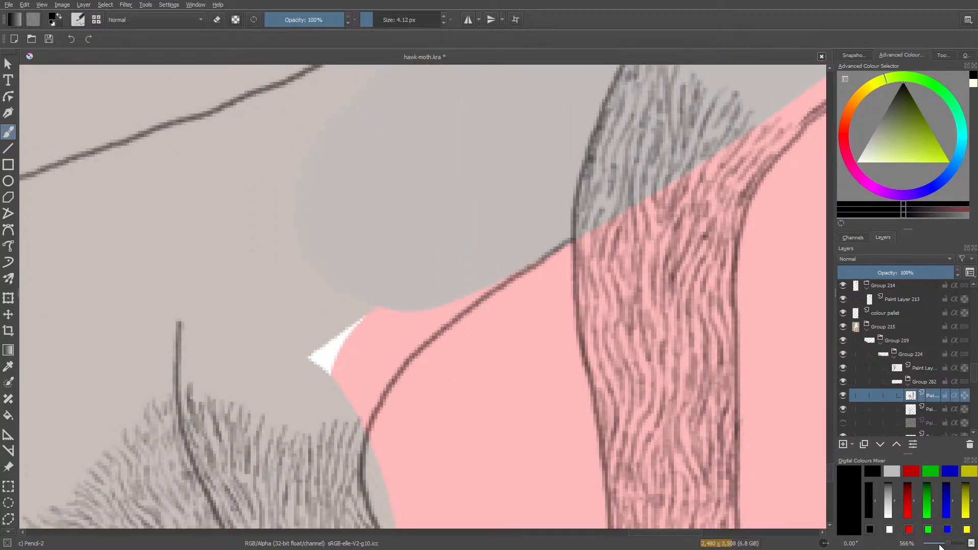
pyautogui.moveTo(950, 543); pyautogui.dragTo(950, 546)
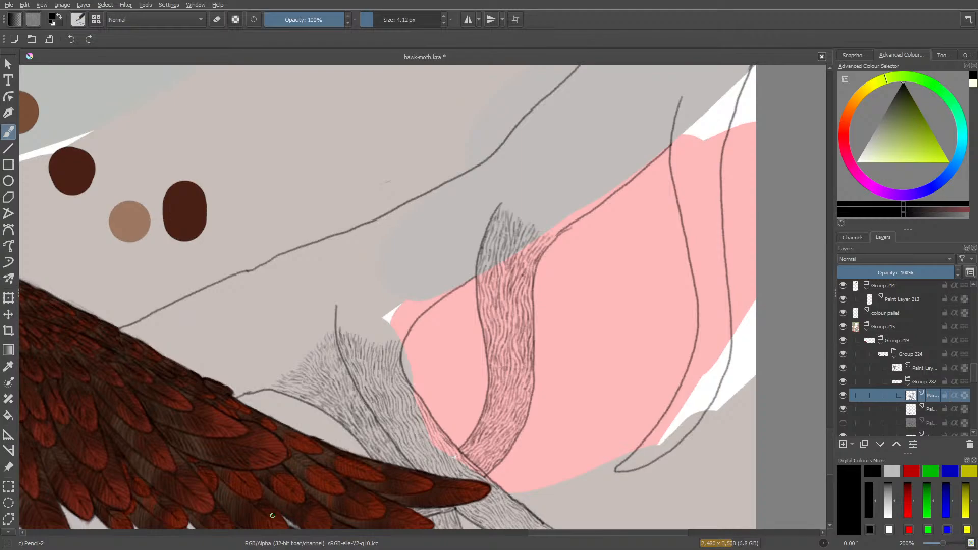
pyautogui.moveTo(556, 533); pyautogui.dragTo(603, 533)
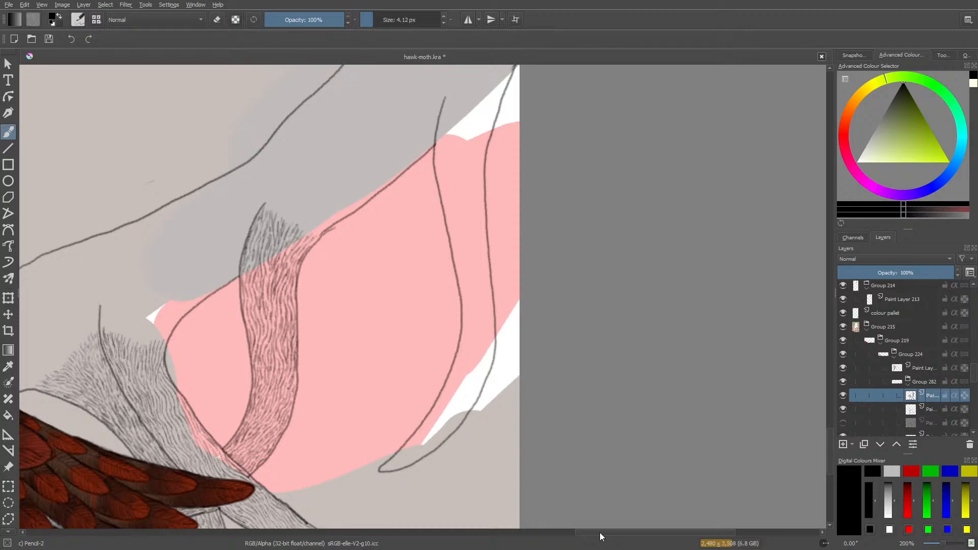
pyautogui.moveTo(828, 445); pyautogui.dragTo(830, 455)
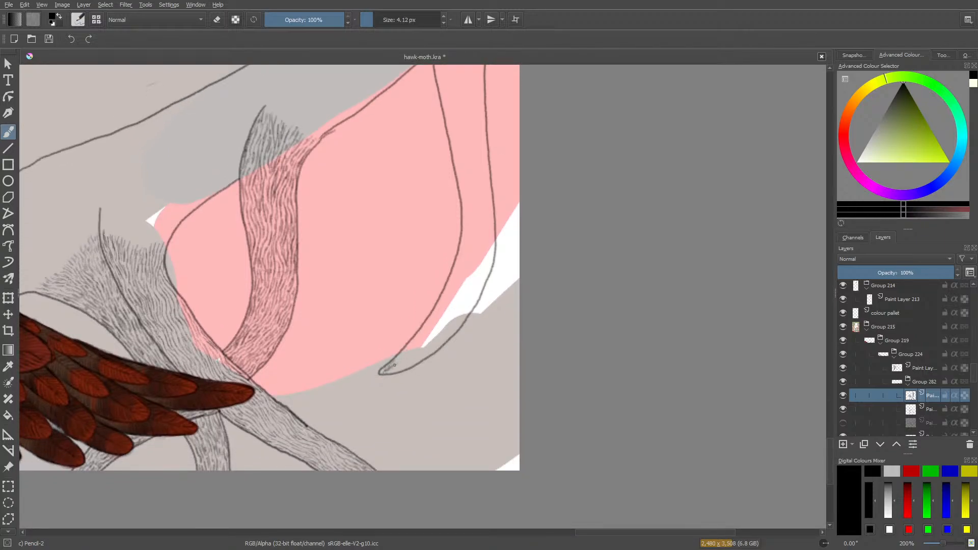
pyautogui.moveTo(405, 359)
pyautogui.mouseDown()
pyautogui.moveTo(410, 351)
pyautogui.moveTo(396, 361)
pyautogui.mouseUp()
pyautogui.moveTo(396, 370); pyautogui.dragTo(419, 347)
pyautogui.moveTo(409, 347); pyautogui.dragTo(429, 321)
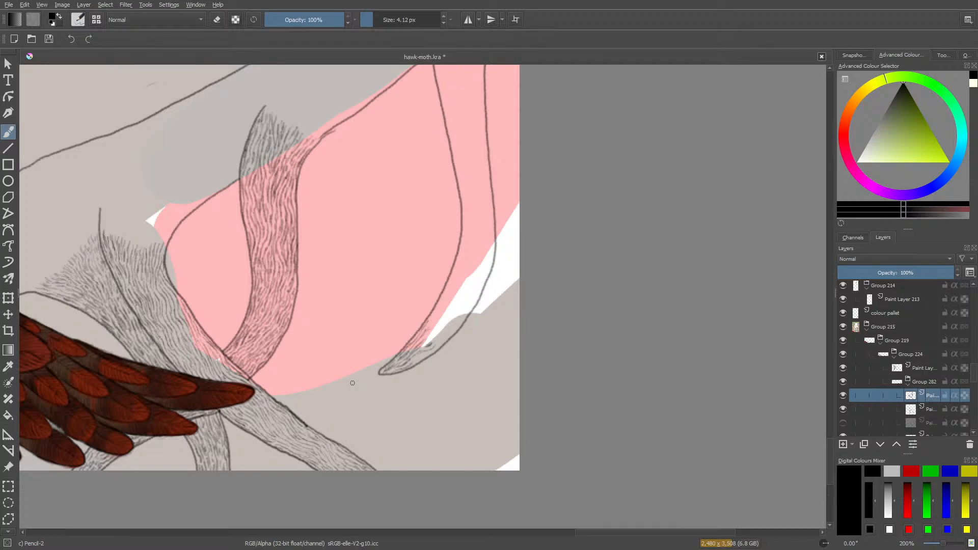
# Thicken the hatching in the band's pointed tip and extend it along the outer outline beside the start of the white area.
pyautogui.moveTo(943, 542); pyautogui.dragTo(950, 542)
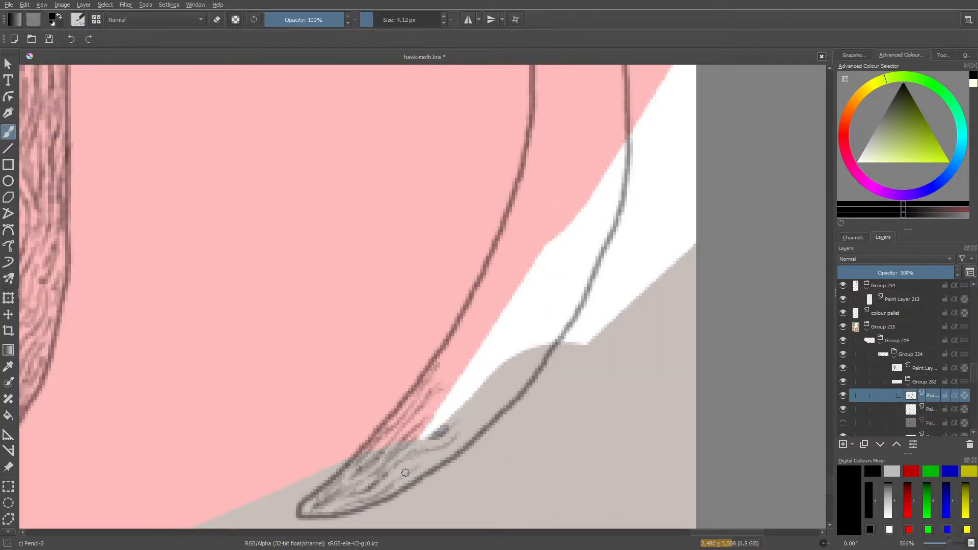
pyautogui.moveTo(422, 456)
pyautogui.mouseDown()
pyautogui.moveTo(396, 480)
pyautogui.moveTo(415, 473)
pyautogui.moveTo(389, 499)
pyautogui.moveTo(463, 446)
pyautogui.moveTo(483, 416)
pyautogui.moveTo(478, 405)
pyautogui.moveTo(454, 448)
pyautogui.mouseUp()
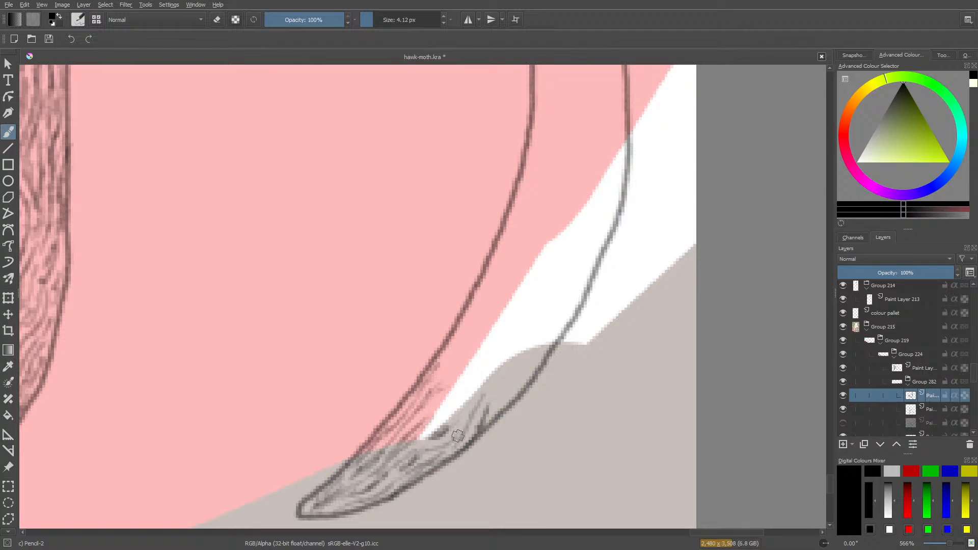
pyautogui.moveTo(477, 398)
pyautogui.mouseDown()
pyautogui.moveTo(474, 409)
pyautogui.moveTo(493, 383)
pyautogui.mouseUp()
pyautogui.moveTo(484, 407); pyautogui.dragTo(499, 388)
pyautogui.moveTo(511, 394)
pyautogui.mouseDown()
pyautogui.moveTo(465, 425)
pyautogui.moveTo(462, 405)
pyautogui.moveTo(442, 438)
pyautogui.moveTo(470, 390)
pyautogui.moveTo(425, 423)
pyautogui.moveTo(459, 362)
pyautogui.moveTo(433, 392)
pyautogui.mouseUp()
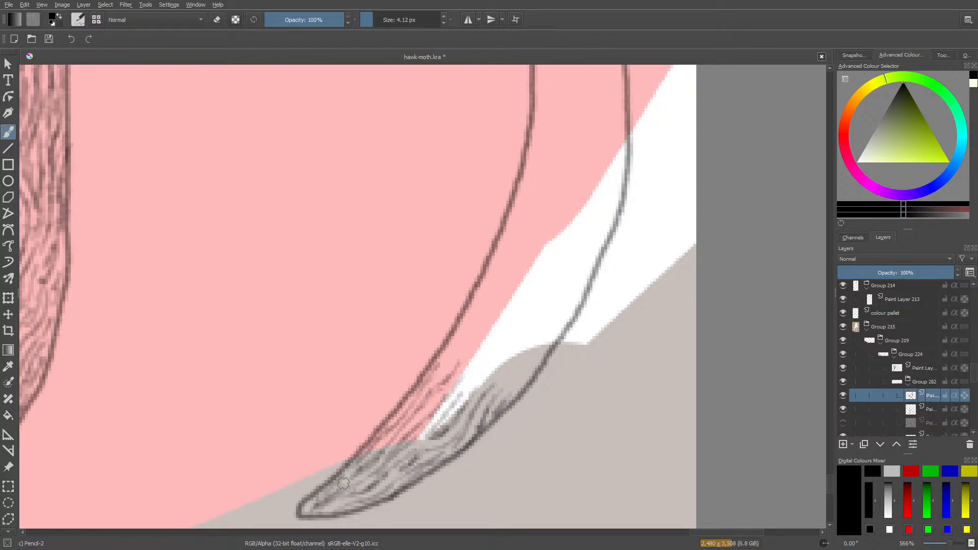
# Extend the hair strokes up the band's inner outline on the pink and over the narrow lower end of the white area.
pyautogui.moveTo(447, 371)
pyautogui.mouseDown()
pyautogui.moveTo(469, 319)
pyautogui.moveTo(428, 390)
pyautogui.moveTo(453, 392)
pyautogui.moveTo(474, 349)
pyautogui.mouseUp()
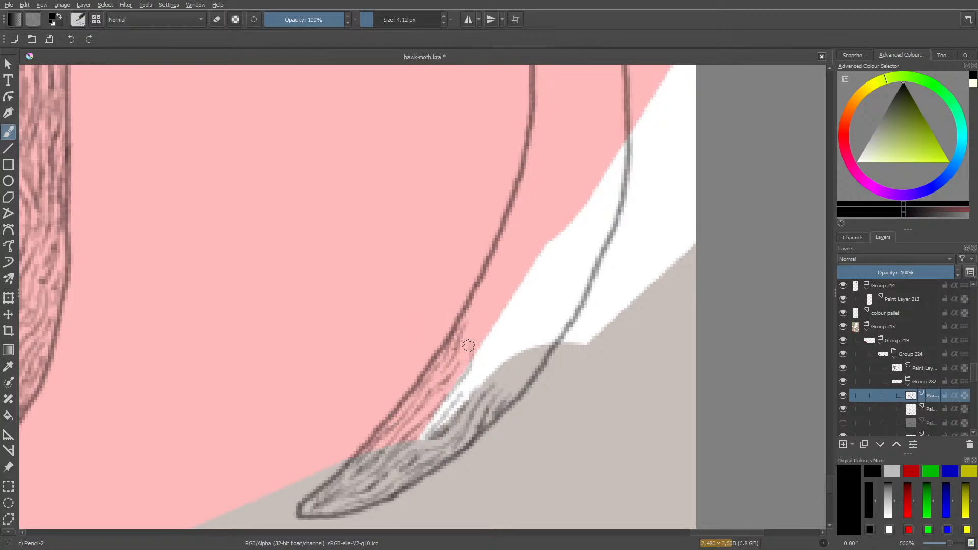
pyautogui.moveTo(467, 353)
pyautogui.mouseDown()
pyautogui.moveTo(481, 290)
pyautogui.moveTo(460, 324)
pyautogui.moveTo(477, 351)
pyautogui.moveTo(492, 317)
pyautogui.mouseUp()
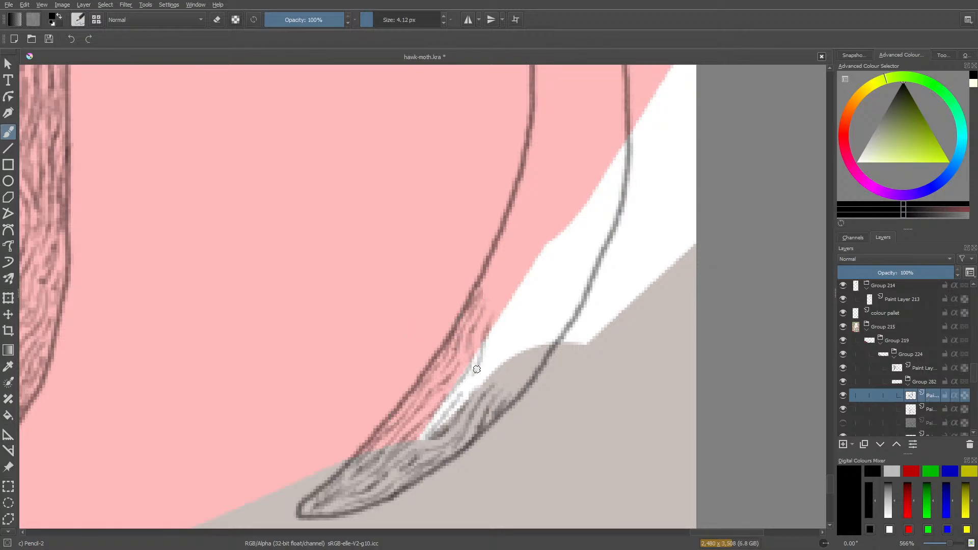
pyautogui.moveTo(476, 381)
pyautogui.mouseDown()
pyautogui.moveTo(470, 406)
pyautogui.moveTo(523, 347)
pyautogui.moveTo(520, 337)
pyautogui.moveTo(507, 351)
pyautogui.moveTo(499, 343)
pyautogui.moveTo(484, 367)
pyautogui.mouseUp()
pyautogui.moveTo(504, 324); pyautogui.dragTo(482, 368)
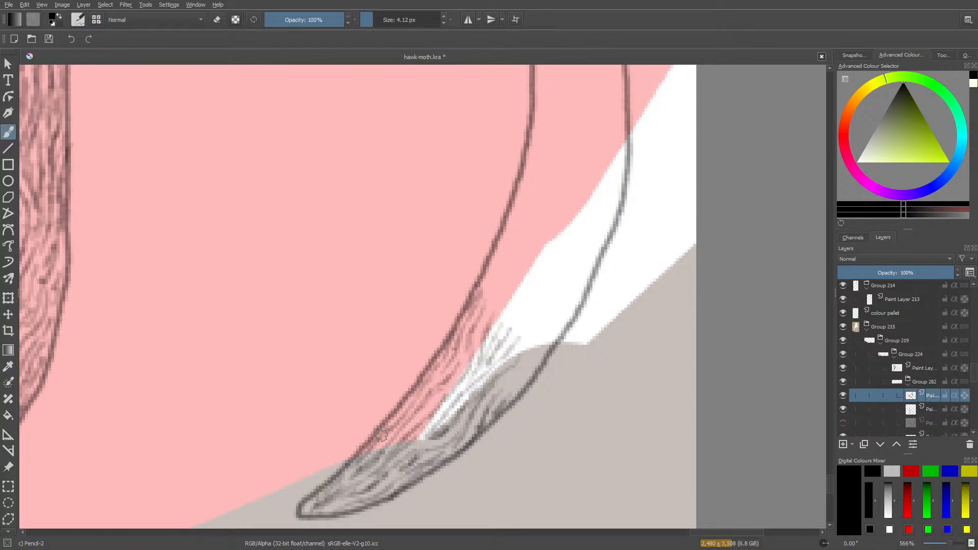
# Run hair strokes along the band's outer outline and fan them up into the middle of the white area.
pyautogui.moveTo(513, 375); pyautogui.dragTo(502, 396)
pyautogui.moveTo(533, 357)
pyautogui.mouseDown()
pyautogui.moveTo(487, 402)
pyautogui.moveTo(512, 395)
pyautogui.moveTo(549, 335)
pyautogui.moveTo(532, 360)
pyautogui.moveTo(550, 334)
pyautogui.mouseUp()
pyautogui.moveTo(516, 382)
pyautogui.mouseDown()
pyautogui.moveTo(543, 347)
pyautogui.moveTo(514, 351)
pyautogui.moveTo(576, 278)
pyautogui.mouseUp()
pyautogui.moveTo(541, 340)
pyautogui.mouseDown()
pyautogui.moveTo(567, 308)
pyautogui.moveTo(547, 341)
pyautogui.moveTo(563, 324)
pyautogui.moveTo(548, 331)
pyautogui.moveTo(545, 291)
pyautogui.moveTo(530, 319)
pyautogui.moveTo(498, 341)
pyautogui.moveTo(524, 311)
pyautogui.moveTo(532, 281)
pyautogui.mouseUp()
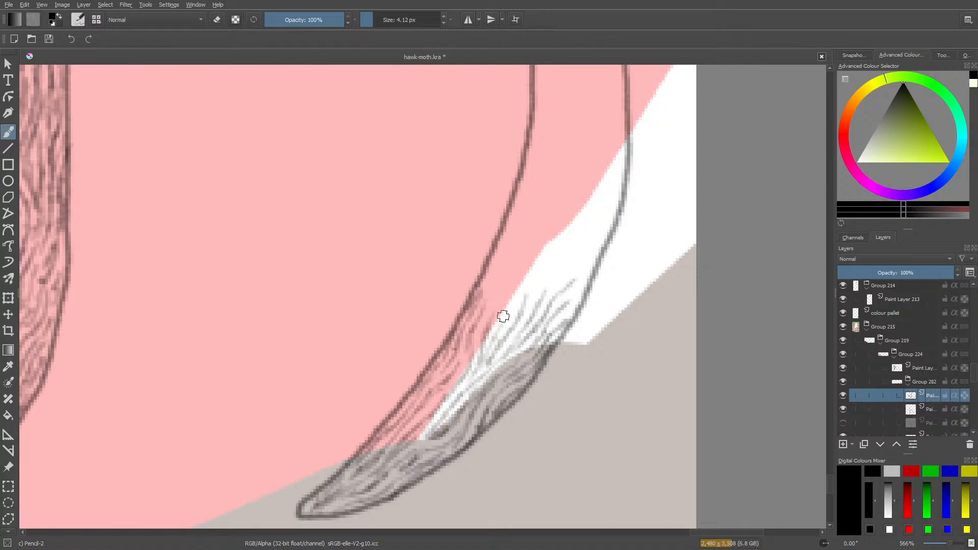
# Continue the hair strokes up the pink strip along the inner outline and thicken those where the white meets the outer outline.
pyautogui.moveTo(500, 329)
pyautogui.mouseDown()
pyautogui.moveTo(506, 290)
pyautogui.moveTo(486, 318)
pyautogui.moveTo(488, 252)
pyautogui.moveTo(482, 288)
pyautogui.moveTo(497, 247)
pyautogui.mouseUp()
pyautogui.moveTo(501, 283); pyautogui.dragTo(511, 234)
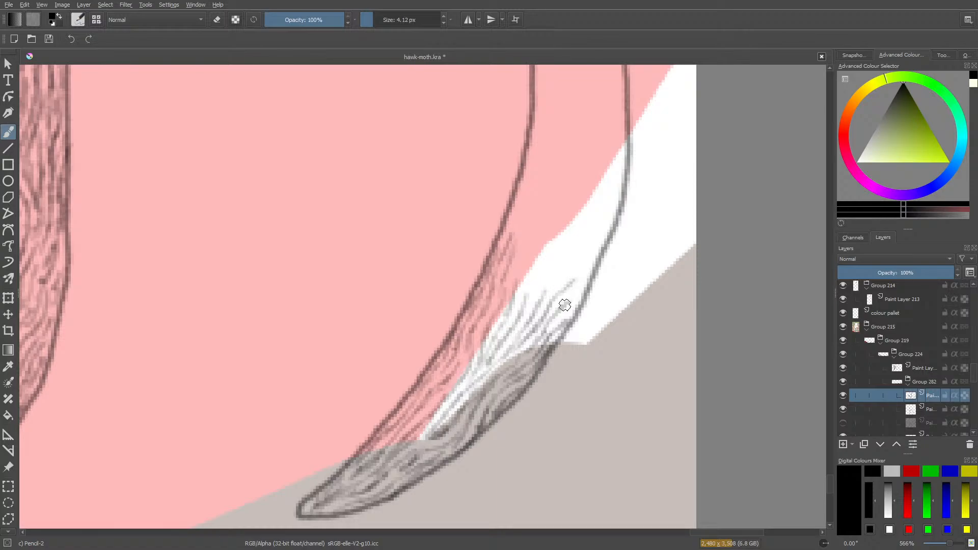
pyautogui.moveTo(565, 306)
pyautogui.mouseDown()
pyautogui.moveTo(587, 279)
pyautogui.moveTo(581, 300)
pyautogui.mouseUp()
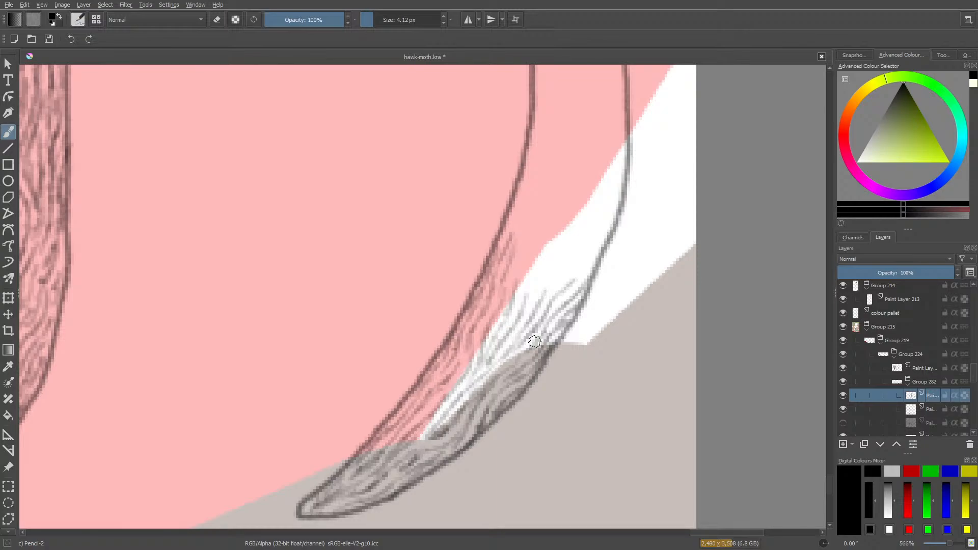
# Fill most of the white area inside the band with hair strokes, continuing the hatching up the adjoining pink strip.
pyautogui.moveTo(583, 275)
pyautogui.mouseDown()
pyautogui.moveTo(604, 242)
pyautogui.moveTo(562, 278)
pyautogui.moveTo(562, 266)
pyautogui.moveTo(586, 218)
pyautogui.mouseUp()
pyautogui.moveTo(582, 257)
pyautogui.mouseDown()
pyautogui.moveTo(611, 221)
pyautogui.moveTo(611, 208)
pyautogui.moveTo(581, 244)
pyautogui.moveTo(595, 229)
pyautogui.moveTo(597, 195)
pyautogui.moveTo(521, 320)
pyautogui.moveTo(532, 279)
pyautogui.moveTo(522, 294)
pyautogui.moveTo(552, 244)
pyautogui.mouseUp()
pyautogui.moveTo(539, 262); pyautogui.dragTo(553, 230)
pyautogui.moveTo(544, 229)
pyautogui.mouseDown()
pyautogui.moveTo(508, 283)
pyautogui.moveTo(527, 245)
pyautogui.moveTo(538, 191)
pyautogui.mouseUp()
pyautogui.moveTo(527, 207)
pyautogui.mouseDown()
pyautogui.moveTo(510, 245)
pyautogui.moveTo(530, 175)
pyautogui.moveTo(527, 211)
pyautogui.mouseUp()
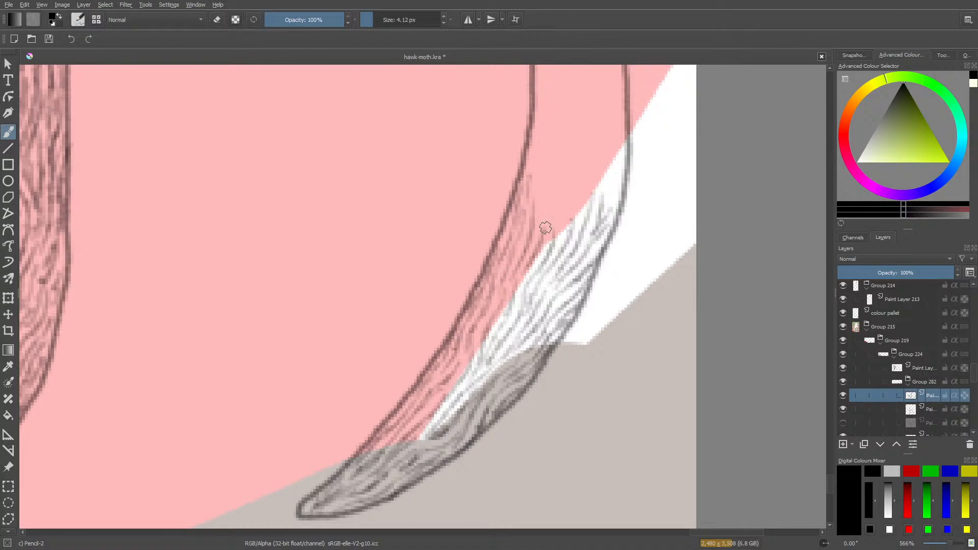
# Extend nearly vertical hair strokes up the pink part of the band from the inner outline toward the white area's edge.
pyautogui.moveTo(544, 231)
pyautogui.mouseDown()
pyautogui.moveTo(561, 193)
pyautogui.moveTo(548, 190)
pyautogui.moveTo(547, 163)
pyautogui.mouseUp()
pyautogui.moveTo(536, 205); pyautogui.dragTo(541, 165)
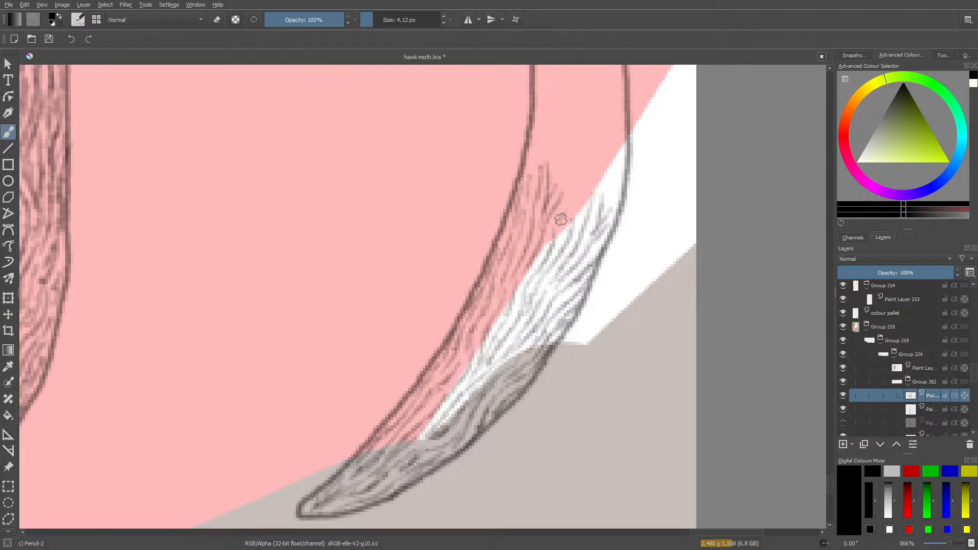
pyautogui.moveTo(555, 223)
pyautogui.mouseDown()
pyautogui.moveTo(579, 189)
pyautogui.moveTo(579, 165)
pyautogui.mouseUp()
pyautogui.moveTo(559, 202)
pyautogui.mouseDown()
pyautogui.moveTo(569, 125)
pyautogui.moveTo(557, 185)
pyautogui.moveTo(550, 127)
pyautogui.moveTo(531, 178)
pyautogui.mouseUp()
pyautogui.moveTo(534, 145); pyautogui.dragTo(530, 175)
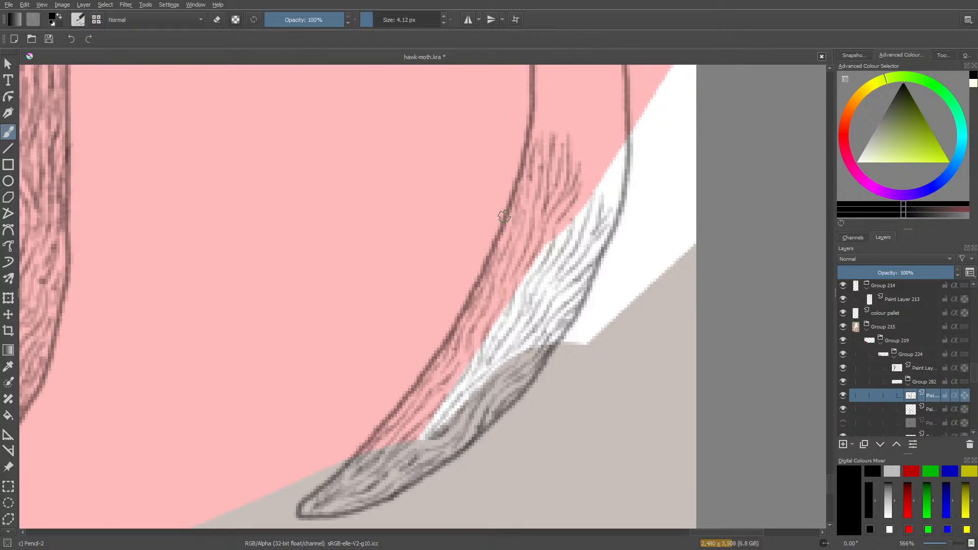
# Carry the hair strokes across the pink to the outer outline and fill the remaining white corner beneath it.
pyautogui.moveTo(585, 206)
pyautogui.mouseDown()
pyautogui.moveTo(596, 152)
pyautogui.moveTo(575, 203)
pyautogui.moveTo(591, 154)
pyautogui.mouseUp()
pyautogui.moveTo(594, 168)
pyautogui.mouseDown()
pyautogui.moveTo(589, 129)
pyautogui.moveTo(582, 160)
pyautogui.moveTo(577, 137)
pyautogui.mouseUp()
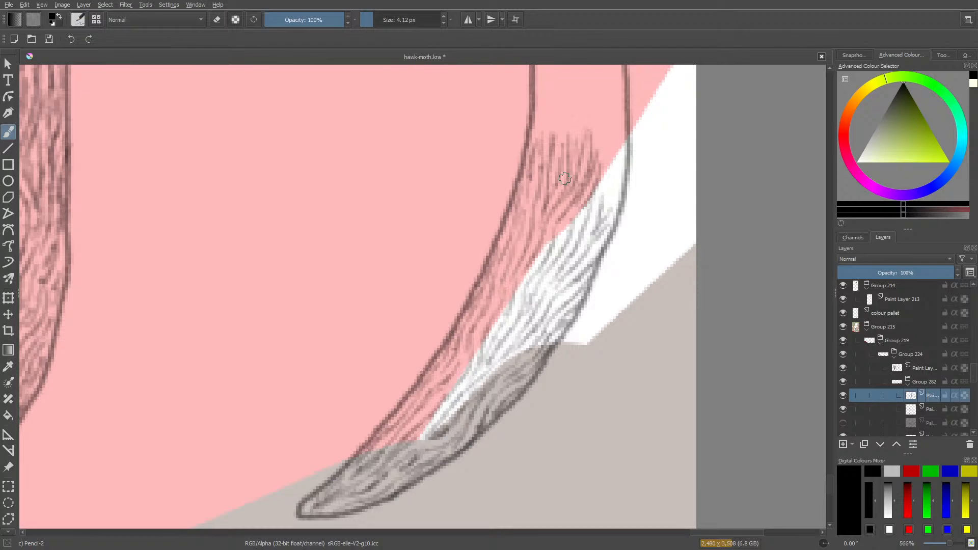
pyautogui.moveTo(604, 203)
pyautogui.mouseDown()
pyautogui.moveTo(618, 164)
pyautogui.moveTo(607, 122)
pyautogui.mouseUp()
pyautogui.moveTo(600, 177); pyautogui.dragTo(603, 136)
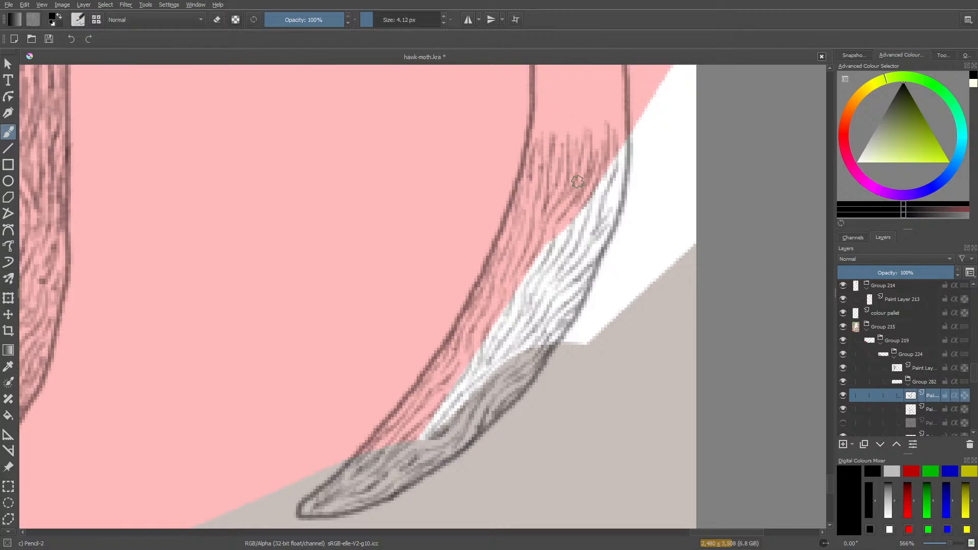
pyautogui.moveTo(630, 167); pyautogui.dragTo(583, 270)
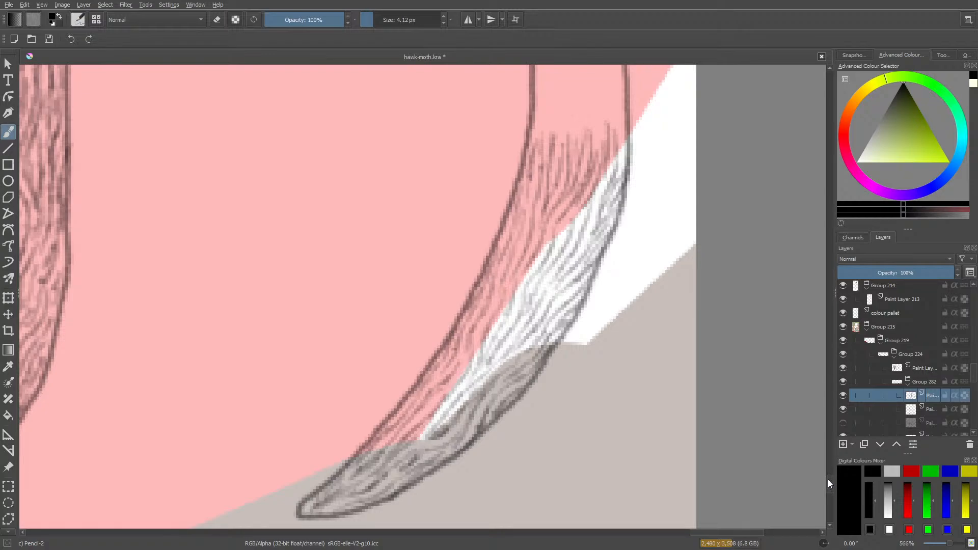
# Extend wavy vertical hair strokes up the pink part of the band above the white area, from one outline to the other.
pyautogui.moveTo(827, 479); pyautogui.dragTo(831, 464)
pyautogui.moveTo(620, 475)
pyautogui.mouseDown()
pyautogui.moveTo(617, 390)
pyautogui.moveTo(609, 460)
pyautogui.moveTo(596, 427)
pyautogui.moveTo(607, 396)
pyautogui.moveTo(607, 455)
pyautogui.moveTo(585, 478)
pyautogui.moveTo(579, 382)
pyautogui.moveTo(591, 424)
pyautogui.moveTo(586, 393)
pyautogui.moveTo(570, 434)
pyautogui.moveTo(576, 475)
pyautogui.mouseUp()
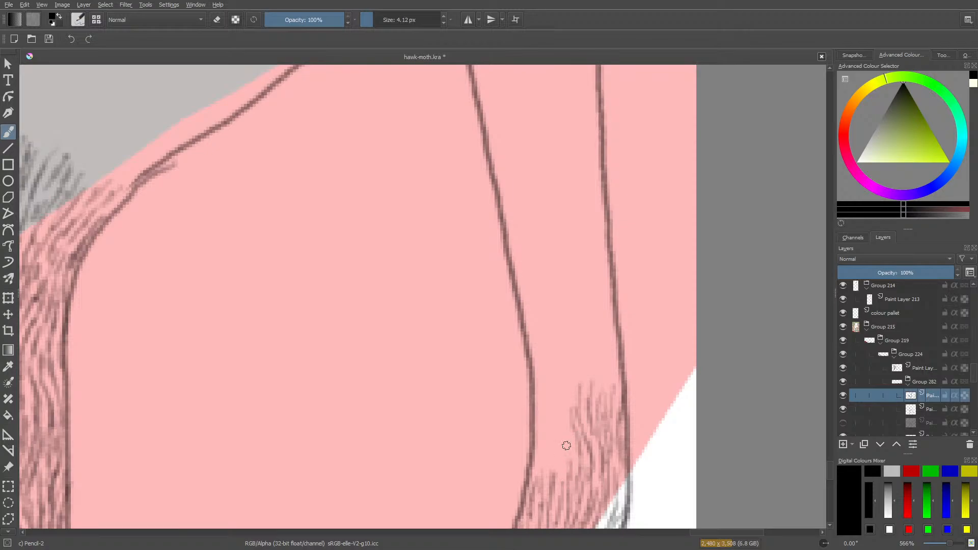
pyautogui.moveTo(570, 462); pyautogui.dragTo(552, 404)
pyautogui.moveTo(555, 478)
pyautogui.mouseDown()
pyautogui.moveTo(546, 409)
pyautogui.moveTo(533, 484)
pyautogui.moveTo(548, 482)
pyautogui.moveTo(546, 361)
pyautogui.moveTo(535, 334)
pyautogui.moveTo(534, 390)
pyautogui.moveTo(533, 327)
pyautogui.moveTo(560, 355)
pyautogui.moveTo(555, 413)
pyautogui.moveTo(559, 384)
pyautogui.moveTo(565, 409)
pyautogui.moveTo(573, 380)
pyautogui.moveTo(571, 340)
pyautogui.moveTo(560, 388)
pyautogui.moveTo(555, 337)
pyautogui.moveTo(546, 416)
pyautogui.mouseUp()
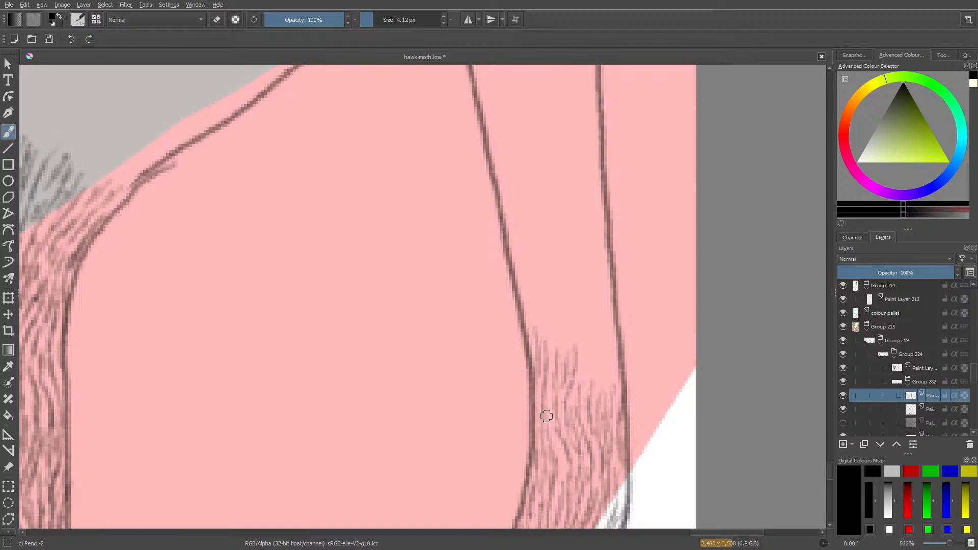
pyautogui.moveTo(579, 389)
pyautogui.mouseDown()
pyautogui.moveTo(588, 327)
pyautogui.moveTo(581, 320)
pyautogui.moveTo(577, 362)
pyautogui.moveTo(563, 319)
pyautogui.moveTo(563, 353)
pyautogui.moveTo(562, 314)
pyautogui.moveTo(560, 359)
pyautogui.moveTo(549, 353)
pyautogui.moveTo(544, 302)
pyautogui.moveTo(530, 334)
pyautogui.moveTo(530, 282)
pyautogui.moveTo(519, 263)
pyautogui.moveTo(544, 355)
pyautogui.moveTo(555, 307)
pyautogui.moveTo(541, 267)
pyautogui.moveTo(539, 315)
pyautogui.moveTo(563, 333)
pyautogui.moveTo(574, 331)
pyautogui.moveTo(572, 274)
pyautogui.moveTo(564, 279)
pyautogui.moveTo(567, 323)
pyautogui.moveTo(579, 354)
pyautogui.moveTo(591, 280)
pyautogui.moveTo(578, 313)
pyautogui.moveTo(590, 402)
pyautogui.moveTo(602, 349)
pyautogui.moveTo(595, 322)
pyautogui.moveTo(587, 398)
pyautogui.moveTo(599, 406)
pyautogui.moveTo(609, 344)
pyautogui.moveTo(616, 380)
pyautogui.moveTo(605, 414)
pyautogui.moveTo(620, 391)
pyautogui.moveTo(608, 439)
pyautogui.moveTo(550, 474)
pyautogui.mouseUp()
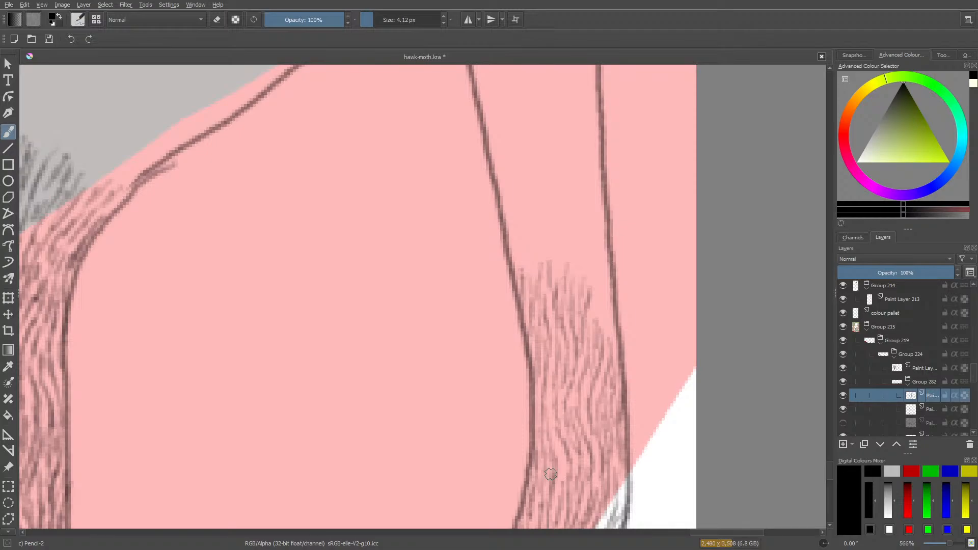
# Extend the hair strokes further up the pink band between the outlines, building the hatching highest beside the outer outline.
pyautogui.moveTo(589, 294); pyautogui.dragTo(592, 236)
pyautogui.moveTo(586, 270)
pyautogui.mouseDown()
pyautogui.moveTo(585, 235)
pyautogui.moveTo(583, 290)
pyautogui.moveTo(571, 234)
pyautogui.moveTo(575, 319)
pyautogui.moveTo(603, 298)
pyautogui.moveTo(600, 261)
pyautogui.moveTo(594, 296)
pyautogui.moveTo(608, 334)
pyautogui.moveTo(607, 293)
pyautogui.moveTo(615, 366)
pyautogui.mouseUp()
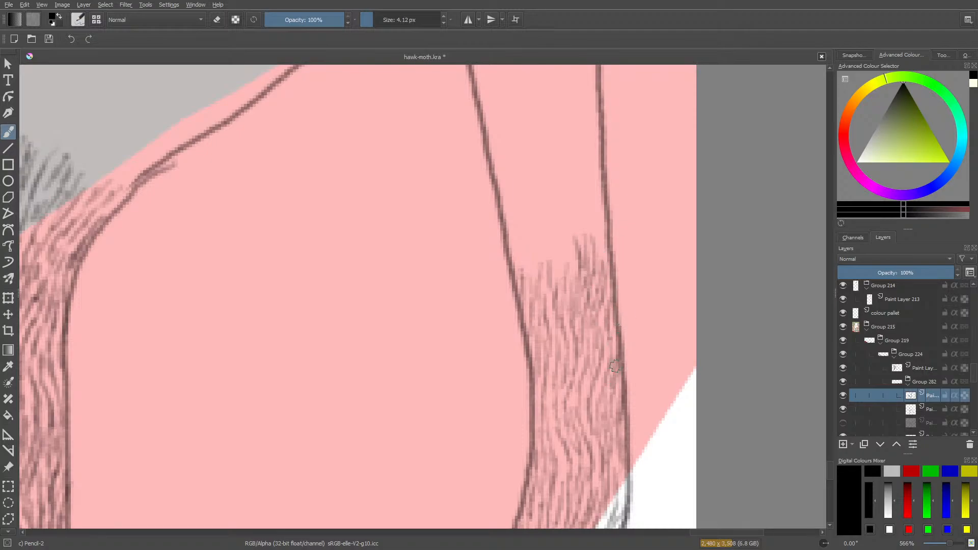
pyautogui.moveTo(830, 472); pyautogui.dragTo(830, 463)
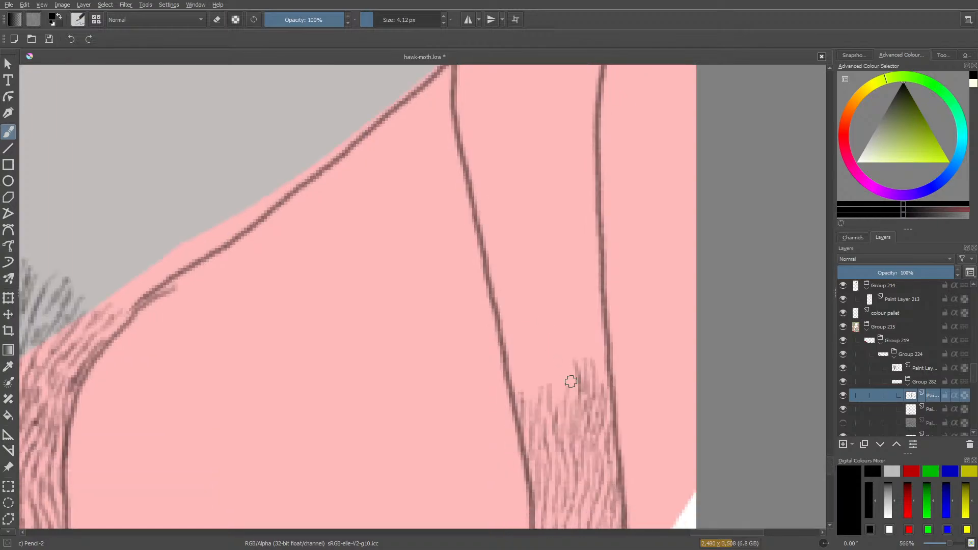
pyautogui.moveTo(568, 383)
pyautogui.mouseDown()
pyautogui.moveTo(556, 330)
pyautogui.moveTo(554, 409)
pyautogui.moveTo(525, 324)
pyautogui.moveTo(533, 406)
pyautogui.moveTo(514, 359)
pyautogui.moveTo(532, 408)
pyautogui.moveTo(510, 311)
pyautogui.moveTo(514, 376)
pyautogui.moveTo(534, 401)
pyautogui.moveTo(535, 436)
pyautogui.moveTo(544, 392)
pyautogui.moveTo(551, 419)
pyautogui.mouseUp()
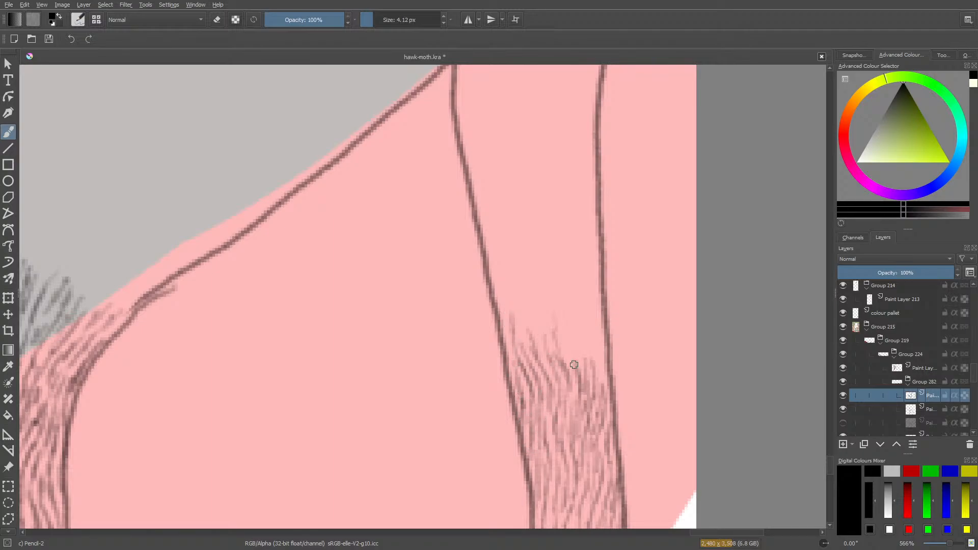
pyautogui.moveTo(574, 367)
pyautogui.mouseDown()
pyautogui.moveTo(576, 315)
pyautogui.moveTo(566, 362)
pyautogui.moveTo(549, 267)
pyautogui.moveTo(577, 339)
pyautogui.moveTo(587, 310)
pyautogui.moveTo(592, 379)
pyautogui.moveTo(592, 323)
pyautogui.moveTo(604, 389)
pyautogui.moveTo(600, 336)
pyautogui.moveTo(592, 394)
pyautogui.mouseUp()
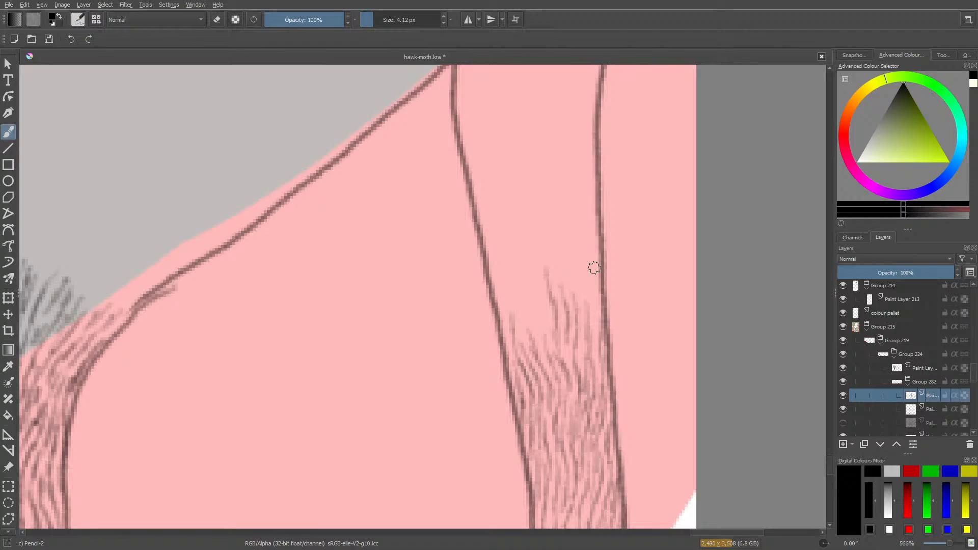
pyautogui.moveTo(594, 267)
pyautogui.mouseDown()
pyautogui.moveTo(595, 357)
pyautogui.moveTo(590, 264)
pyautogui.moveTo(580, 306)
pyautogui.moveTo(586, 270)
pyautogui.moveTo(574, 262)
pyautogui.moveTo(570, 300)
pyautogui.mouseUp()
pyautogui.moveTo(566, 281)
pyautogui.mouseDown()
pyautogui.moveTo(558, 258)
pyautogui.moveTo(558, 284)
pyautogui.moveTo(552, 295)
pyautogui.moveTo(554, 275)
pyautogui.moveTo(539, 279)
pyautogui.moveTo(529, 321)
pyautogui.mouseUp()
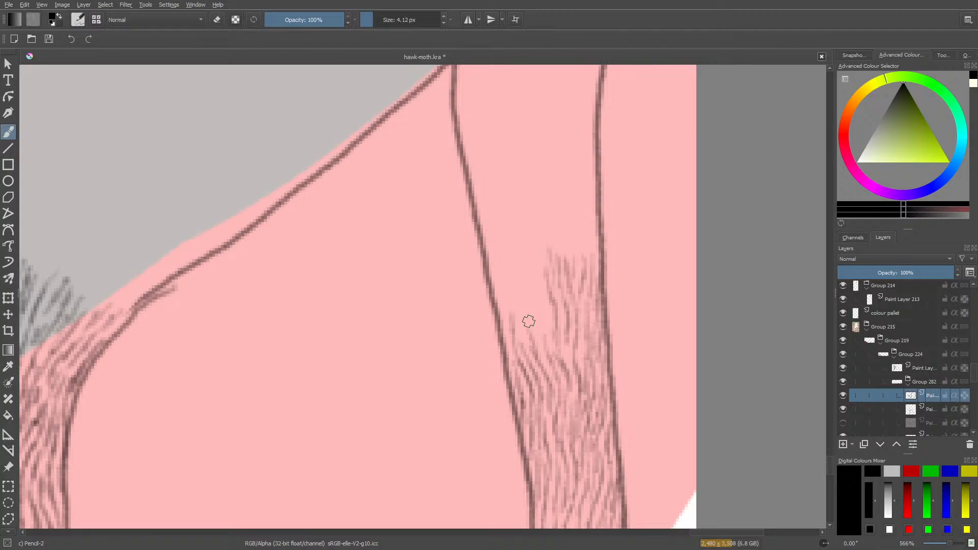
# Fill the gap beside the band's inner outline with hair strokes and carry them upward across the middle of the pink band.
pyautogui.moveTo(546, 334)
pyautogui.mouseDown()
pyautogui.moveTo(527, 286)
pyautogui.moveTo(539, 286)
pyautogui.moveTo(535, 250)
pyautogui.moveTo(524, 319)
pyautogui.moveTo(508, 263)
pyautogui.mouseUp()
pyautogui.moveTo(524, 347)
pyautogui.mouseDown()
pyautogui.moveTo(515, 307)
pyautogui.moveTo(503, 304)
pyautogui.moveTo(500, 261)
pyautogui.moveTo(501, 341)
pyautogui.moveTo(485, 295)
pyautogui.moveTo(486, 209)
pyautogui.mouseUp()
pyautogui.moveTo(505, 278); pyautogui.dragTo(500, 201)
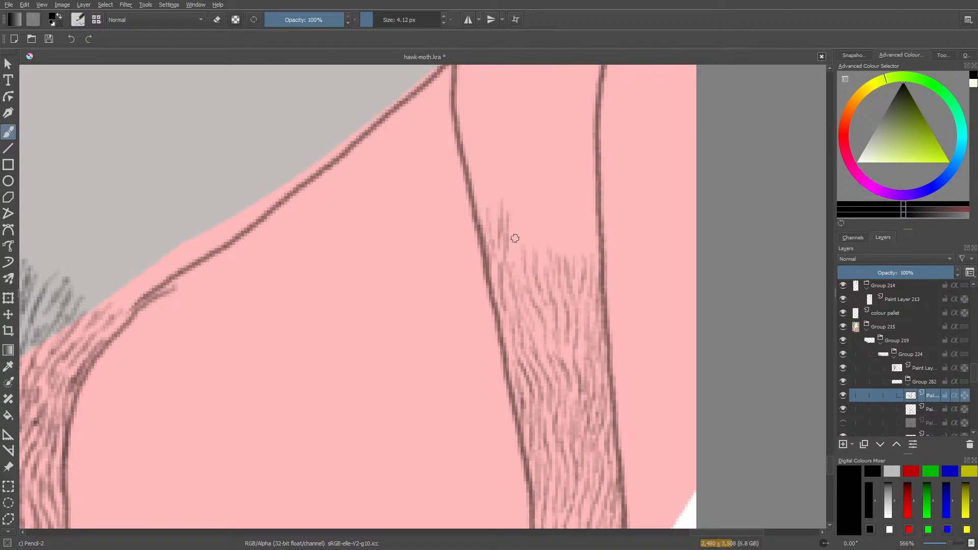
pyautogui.moveTo(518, 265)
pyautogui.mouseDown()
pyautogui.moveTo(525, 224)
pyautogui.moveTo(523, 262)
pyautogui.moveTo(532, 230)
pyautogui.moveTo(515, 218)
pyautogui.moveTo(511, 229)
pyautogui.moveTo(517, 199)
pyautogui.mouseUp()
pyautogui.moveTo(542, 235); pyautogui.dragTo(549, 206)
pyautogui.moveTo(552, 254); pyautogui.dragTo(562, 203)
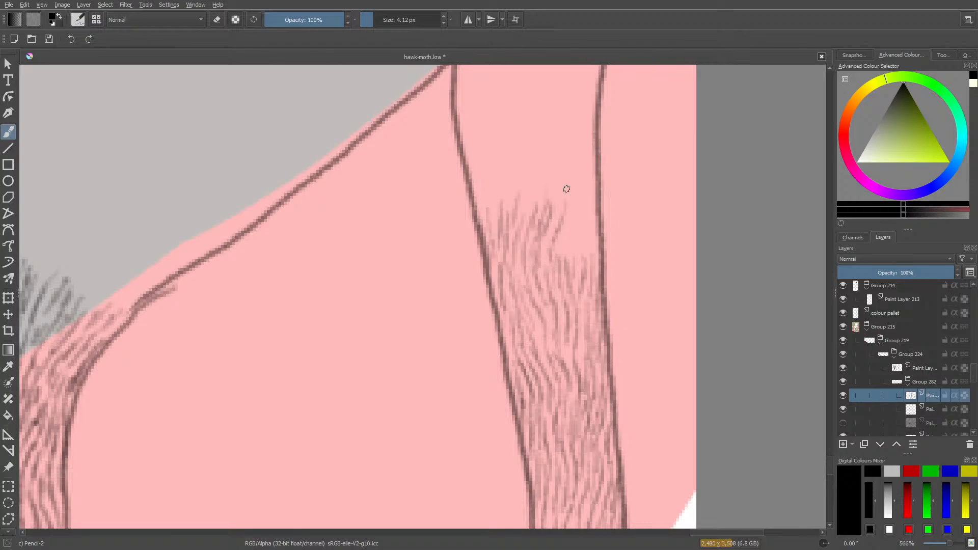
# Carry the hair strokes across to the outer outline and thicken the hatching just below the new upper edge.
pyautogui.moveTo(550, 239); pyautogui.dragTo(561, 188)
pyautogui.click(554, 273)
pyautogui.moveTo(567, 270)
pyautogui.mouseDown()
pyautogui.moveTo(579, 213)
pyautogui.moveTo(564, 276)
pyautogui.moveTo(591, 275)
pyautogui.moveTo(596, 206)
pyautogui.mouseUp()
pyautogui.moveTo(577, 245); pyautogui.dragTo(586, 214)
pyautogui.moveTo(573, 279)
pyautogui.mouseDown()
pyautogui.moveTo(578, 250)
pyautogui.moveTo(588, 250)
pyautogui.mouseUp()
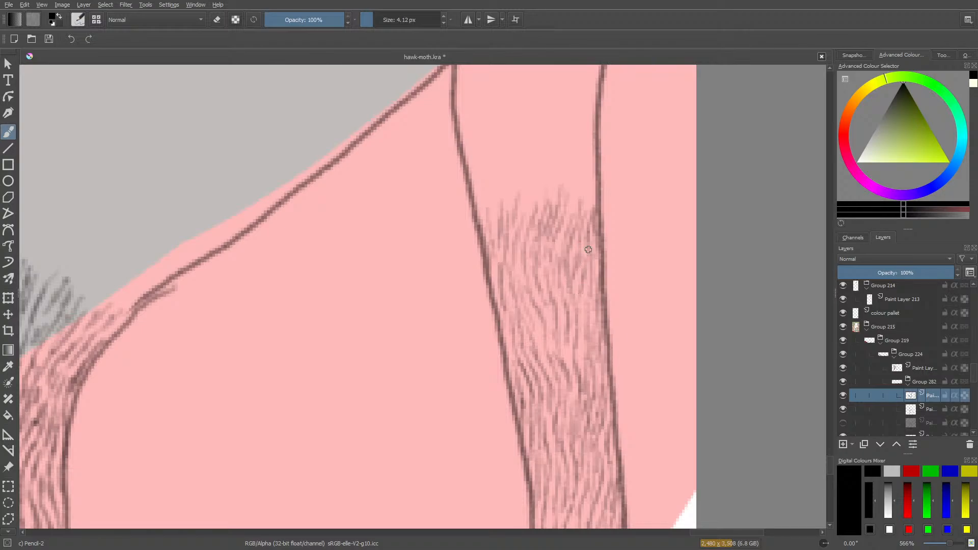
pyautogui.moveTo(584, 304); pyautogui.dragTo(593, 272)
pyautogui.moveTo(587, 330)
pyautogui.mouseDown()
pyautogui.moveTo(575, 299)
pyautogui.moveTo(565, 358)
pyautogui.moveTo(558, 260)
pyautogui.mouseUp()
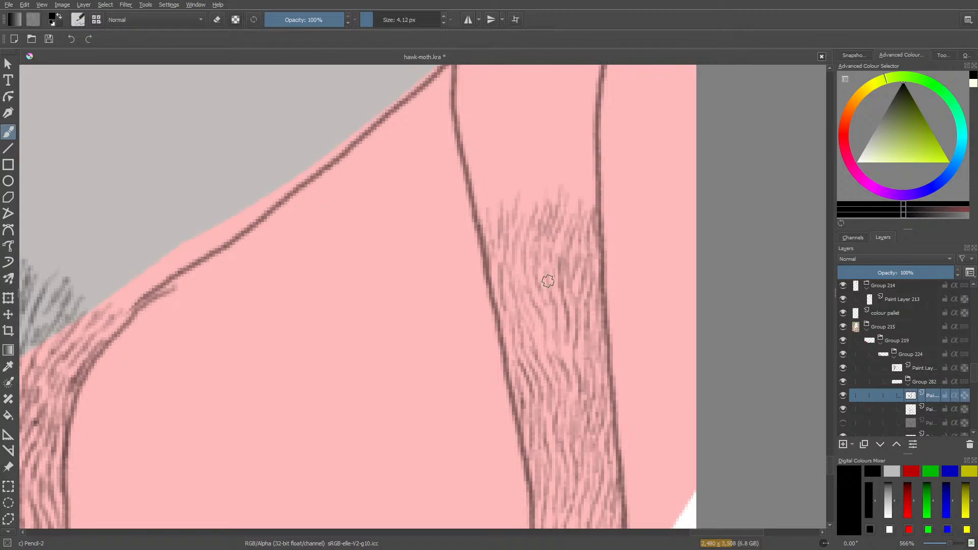
pyautogui.moveTo(548, 294)
pyautogui.mouseDown()
pyautogui.moveTo(557, 364)
pyautogui.moveTo(571, 368)
pyautogui.mouseUp()
# Draw a tuft of short vertical hair strokes up along the inner outline, above the existing hatching.
pyautogui.moveTo(487, 218)
pyautogui.mouseDown()
pyautogui.moveTo(478, 160)
pyautogui.moveTo(480, 214)
pyautogui.mouseUp()
pyautogui.moveTo(472, 159); pyautogui.dragTo(467, 193)
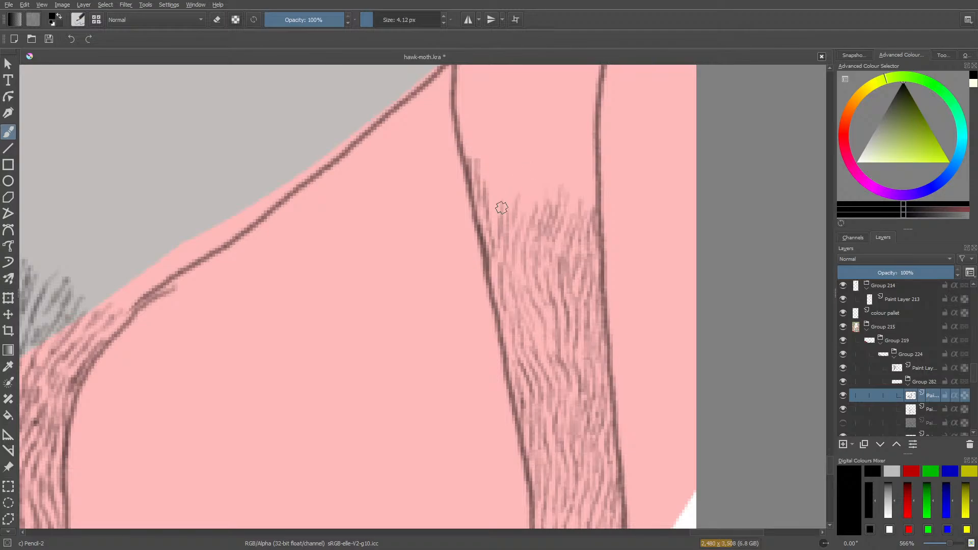
pyautogui.moveTo(507, 193); pyautogui.dragTo(505, 154)
pyautogui.moveTo(491, 212)
pyautogui.mouseDown()
pyautogui.moveTo(491, 138)
pyautogui.moveTo(487, 174)
pyautogui.mouseUp()
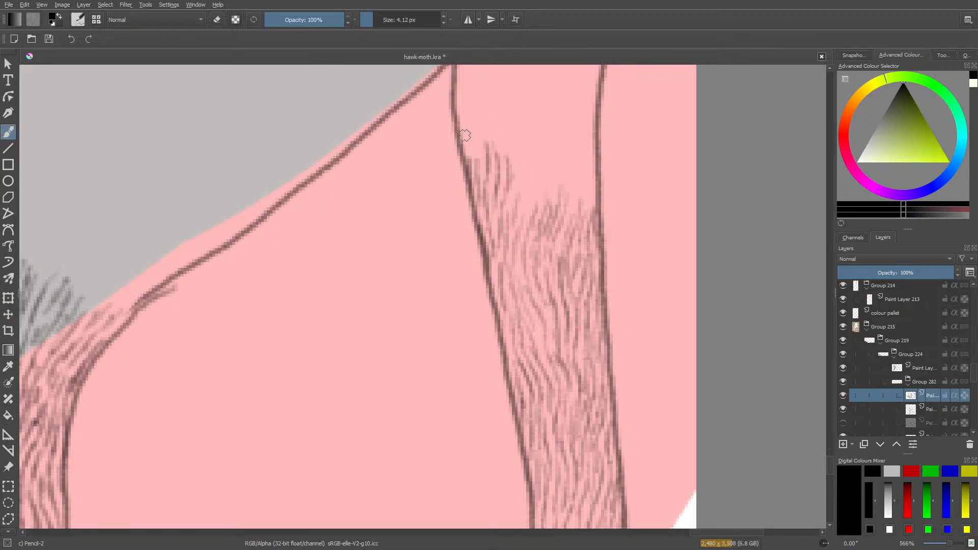
pyautogui.moveTo(477, 128); pyautogui.dragTo(479, 169)
pyautogui.moveTo(471, 129); pyautogui.dragTo(473, 167)
pyautogui.moveTo(280, 296)
pyautogui.mouseDown()
pyautogui.moveTo(253, 326)
pyautogui.moveTo(297, 322)
pyautogui.moveTo(383, 340)
pyautogui.moveTo(414, 327)
pyautogui.moveTo(430, 355)
pyautogui.mouseUp()
pyautogui.click(363, 304)
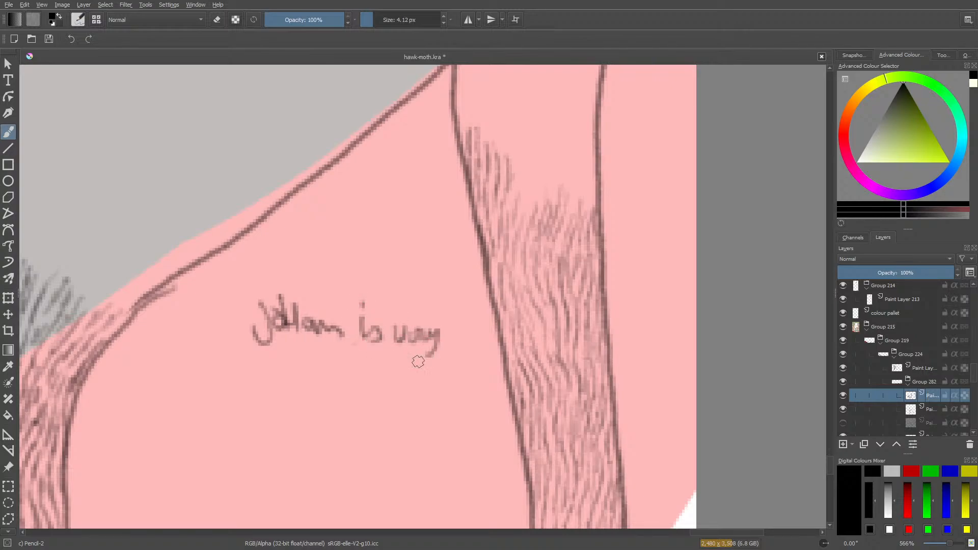
pyautogui.moveTo(277, 375)
pyautogui.mouseDown()
pyautogui.moveTo(299, 382)
pyautogui.moveTo(315, 369)
pyautogui.moveTo(326, 384)
pyautogui.moveTo(386, 391)
pyautogui.mouseUp()
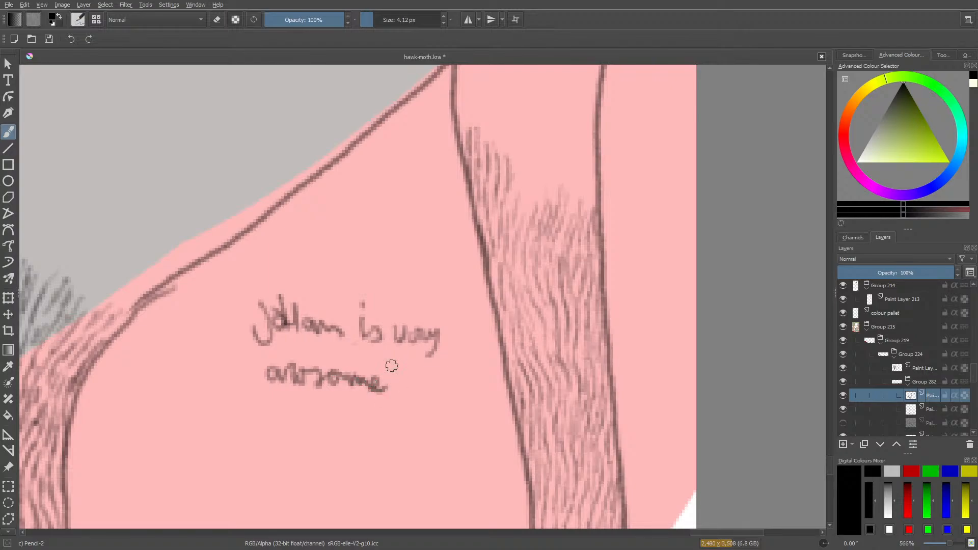
pyautogui.moveTo(451, 397); pyautogui.dragTo(219, 382)
pyautogui.moveTo(232, 297); pyautogui.dragTo(238, 436)
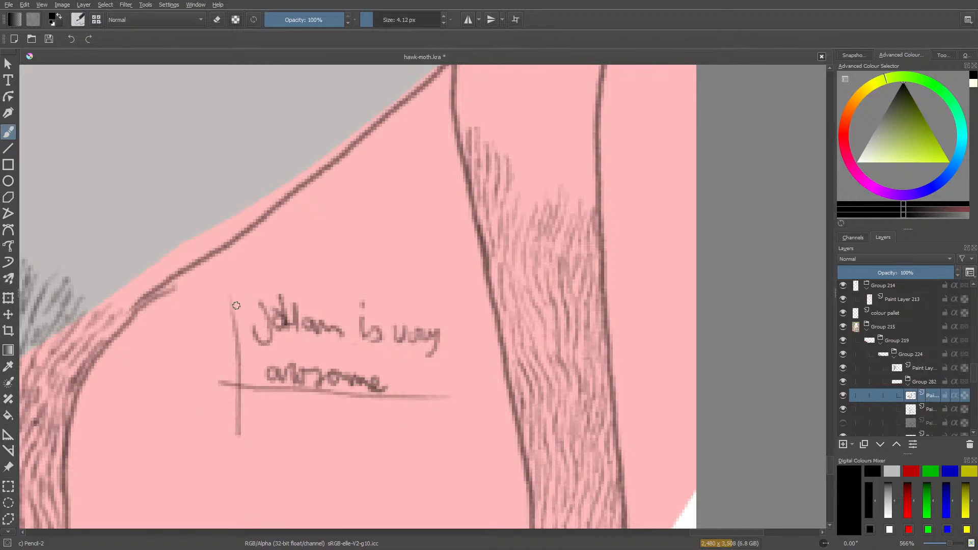
pyautogui.moveTo(236, 306)
pyautogui.mouseDown()
pyautogui.moveTo(438, 277)
pyautogui.moveTo(463, 406)
pyautogui.moveTo(431, 405)
pyautogui.mouseUp()
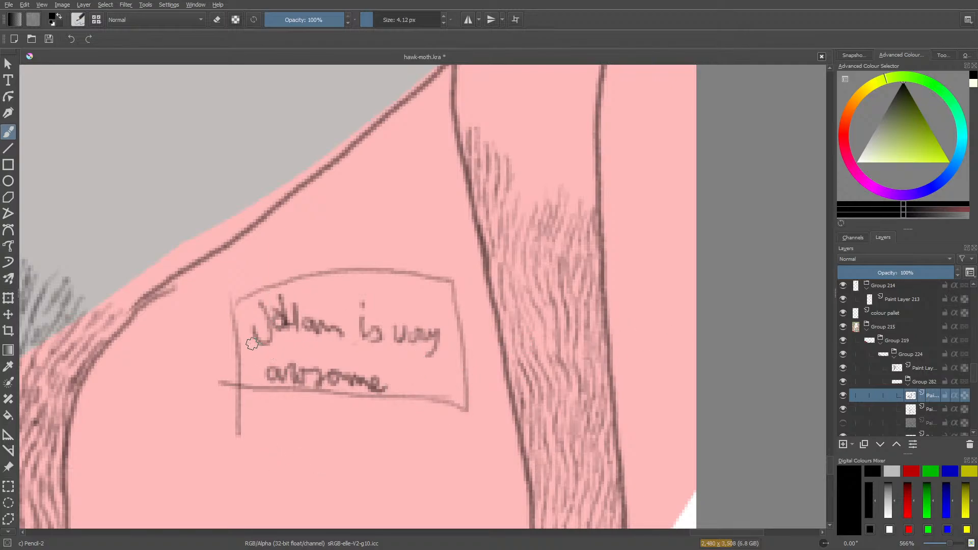
pyautogui.moveTo(252, 344); pyautogui.dragTo(439, 356)
pyautogui.moveTo(267, 389)
pyautogui.mouseDown()
pyautogui.moveTo(386, 400)
pyautogui.moveTo(370, 395)
pyautogui.moveTo(389, 365)
pyautogui.moveTo(393, 394)
pyautogui.moveTo(387, 367)
pyautogui.moveTo(253, 356)
pyautogui.moveTo(251, 378)
pyautogui.moveTo(295, 415)
pyautogui.mouseUp()
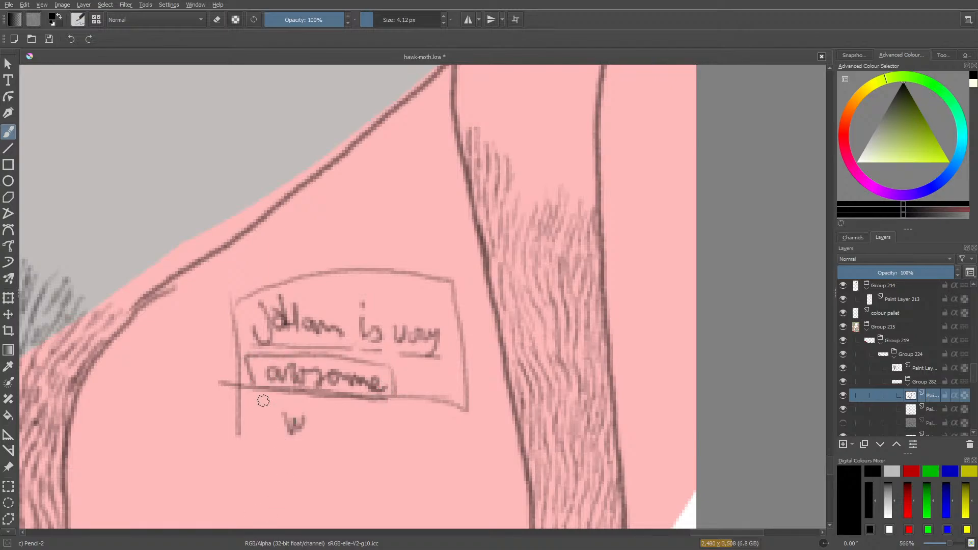
pyautogui.press('e')
pyautogui.moveTo(255, 318)
pyautogui.mouseDown()
pyautogui.moveTo(238, 425)
pyautogui.moveTo(228, 393)
pyautogui.moveTo(234, 353)
pyautogui.moveTo(247, 376)
pyautogui.moveTo(252, 295)
pyautogui.moveTo(402, 423)
pyautogui.moveTo(438, 406)
pyautogui.moveTo(463, 376)
pyautogui.moveTo(430, 268)
pyautogui.moveTo(414, 336)
pyautogui.moveTo(395, 251)
pyautogui.moveTo(351, 280)
pyautogui.moveTo(307, 335)
pyautogui.moveTo(271, 297)
pyautogui.moveTo(307, 273)
pyautogui.moveTo(312, 304)
pyautogui.moveTo(373, 270)
pyautogui.moveTo(372, 352)
pyautogui.mouseUp()
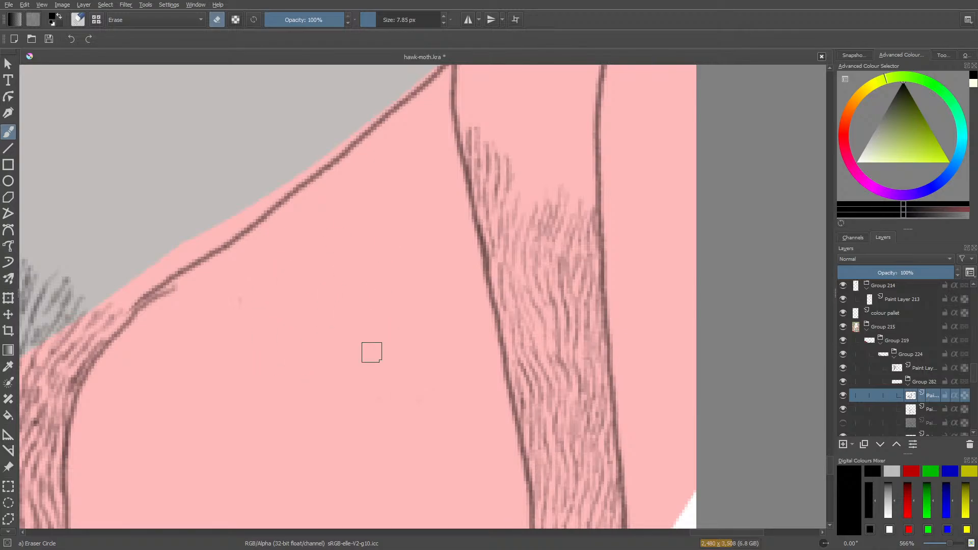
# Continue with Pencil-2 and add longer hair strokes rising beside the tuft, towards the middle of the pink band.
pyautogui.press('e')
pyautogui.moveTo(528, 190)
pyautogui.mouseDown()
pyautogui.moveTo(527, 139)
pyautogui.moveTo(500, 217)
pyautogui.moveTo(509, 113)
pyautogui.mouseUp()
pyautogui.moveTo(514, 152)
pyautogui.mouseDown()
pyautogui.moveTo(512, 121)
pyautogui.moveTo(545, 116)
pyautogui.mouseUp()
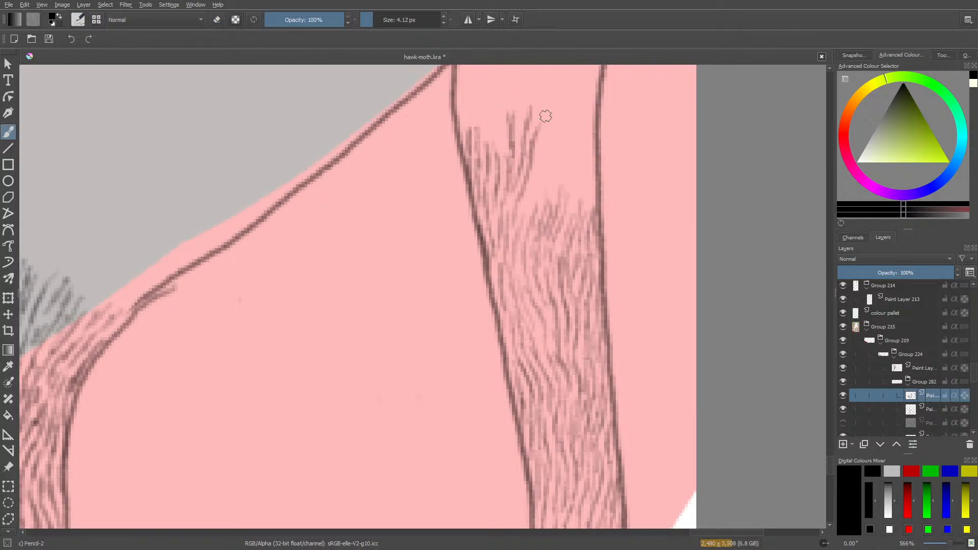
pyautogui.moveTo(346, 225)
pyautogui.mouseDown()
pyautogui.moveTo(355, 269)
pyautogui.moveTo(372, 246)
pyautogui.moveTo(414, 247)
pyautogui.mouseUp()
pyautogui.moveTo(336, 248)
pyautogui.mouseDown()
pyautogui.moveTo(426, 263)
pyautogui.moveTo(338, 248)
pyautogui.moveTo(346, 258)
pyautogui.moveTo(371, 209)
pyautogui.moveTo(406, 220)
pyautogui.moveTo(432, 255)
pyautogui.moveTo(441, 204)
pyautogui.mouseUp()
pyautogui.press('/')
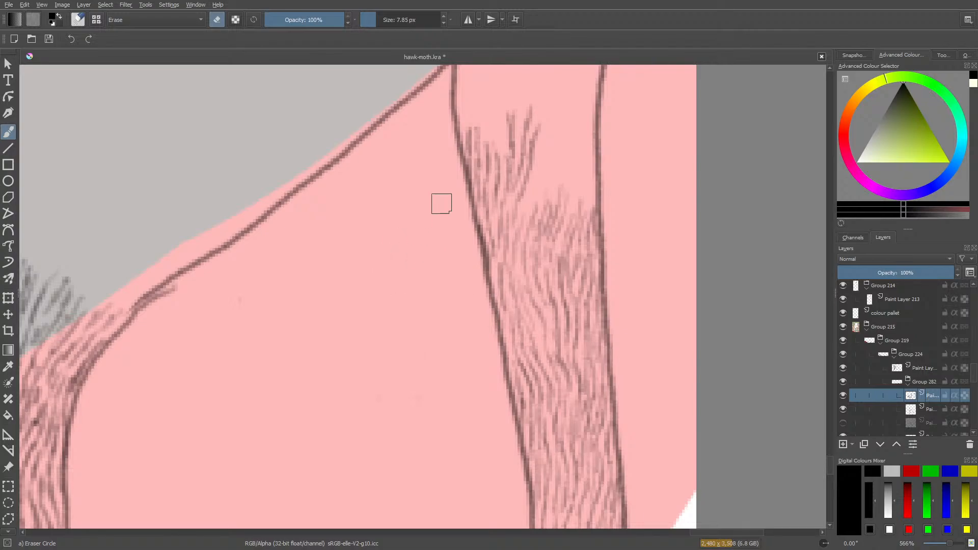
pyautogui.press('/')
pyautogui.moveTo(313, 254); pyautogui.dragTo(311, 282)
pyautogui.moveTo(336, 269); pyautogui.dragTo(353, 287)
pyautogui.moveTo(347, 275); pyautogui.dragTo(374, 296)
pyautogui.moveTo(380, 262)
pyautogui.mouseDown()
pyautogui.moveTo(380, 299)
pyautogui.moveTo(398, 279)
pyautogui.moveTo(410, 294)
pyautogui.mouseUp()
pyautogui.moveTo(422, 262); pyautogui.dragTo(421, 300)
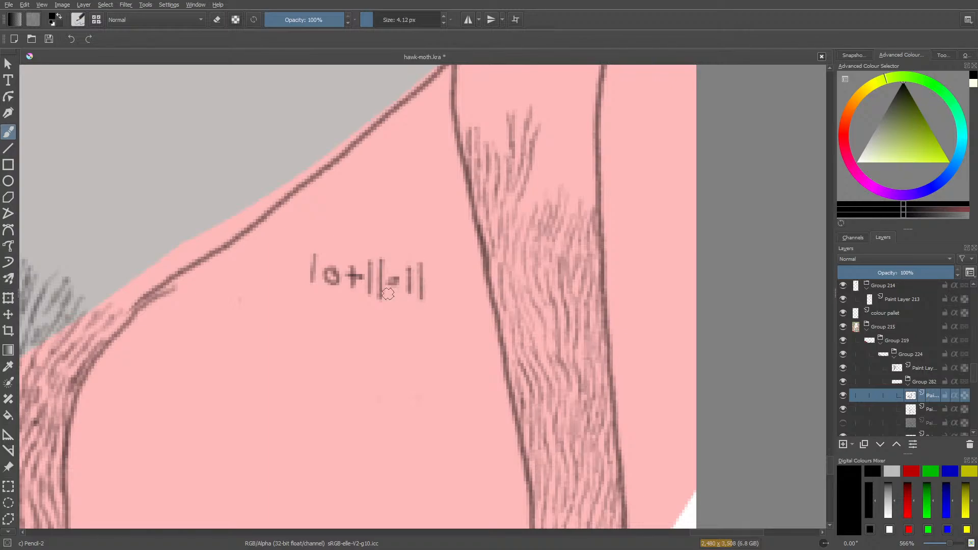
pyautogui.moveTo(401, 267)
pyautogui.mouseDown()
pyautogui.moveTo(413, 268)
pyautogui.moveTo(415, 299)
pyautogui.mouseUp()
pyautogui.press('e')
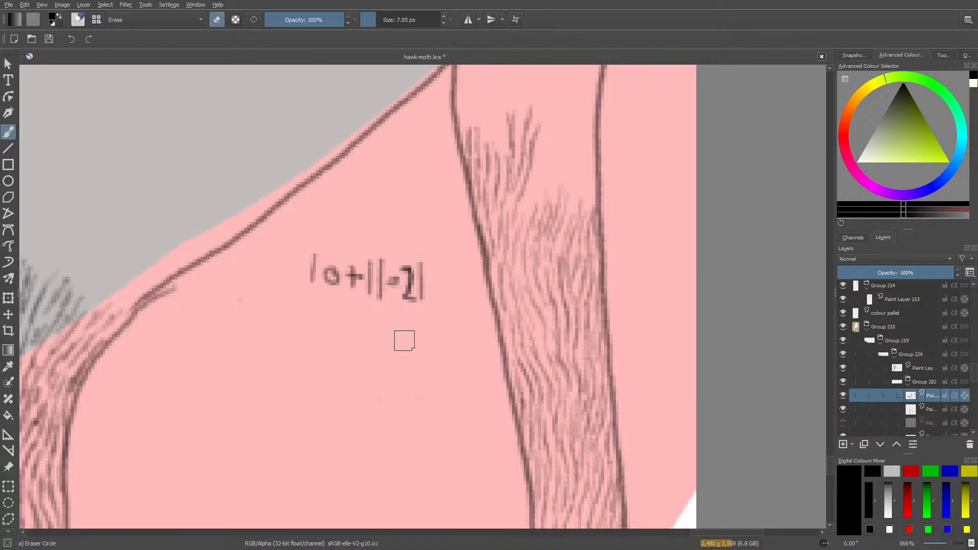
pyautogui.press('e')
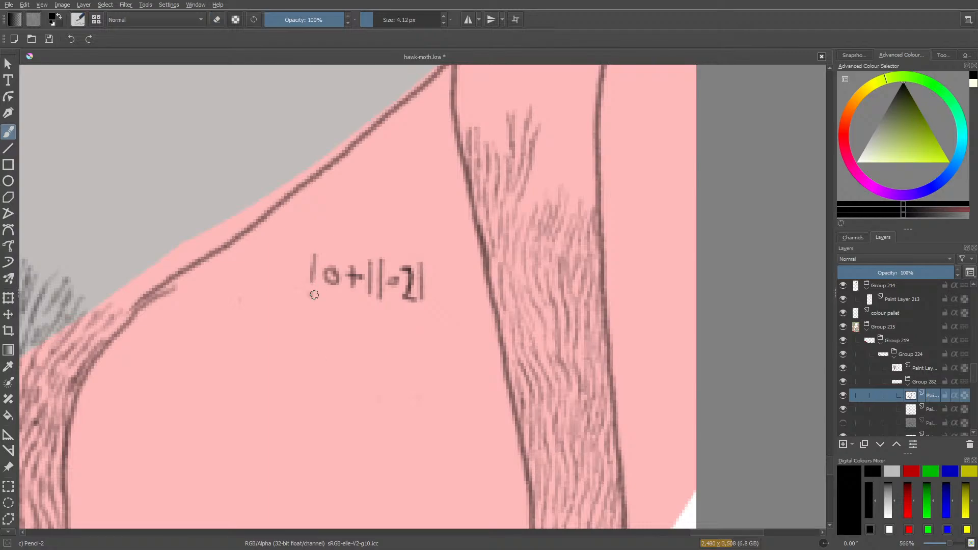
pyautogui.moveTo(311, 294); pyautogui.dragTo(425, 301)
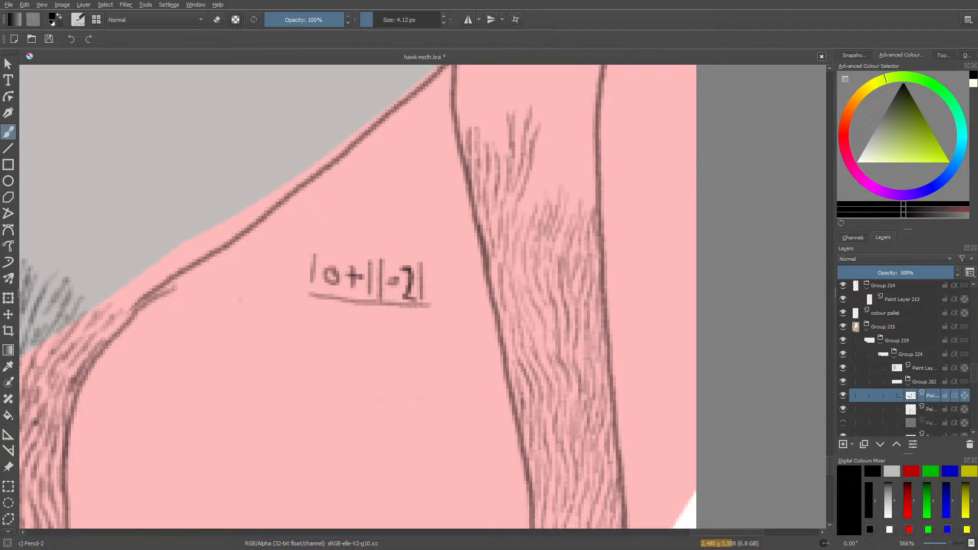
pyautogui.press('e')
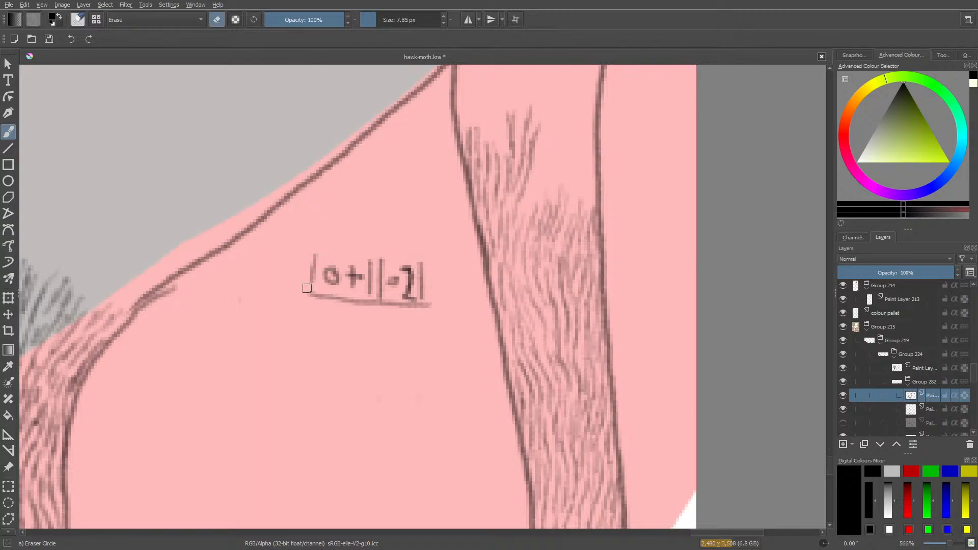
pyautogui.moveTo(307, 288)
pyautogui.mouseDown()
pyautogui.moveTo(330, 256)
pyautogui.moveTo(332, 316)
pyautogui.moveTo(375, 245)
pyautogui.moveTo(375, 300)
pyautogui.moveTo(387, 300)
pyautogui.moveTo(410, 242)
pyautogui.moveTo(430, 292)
pyautogui.mouseUp()
pyautogui.press('e')
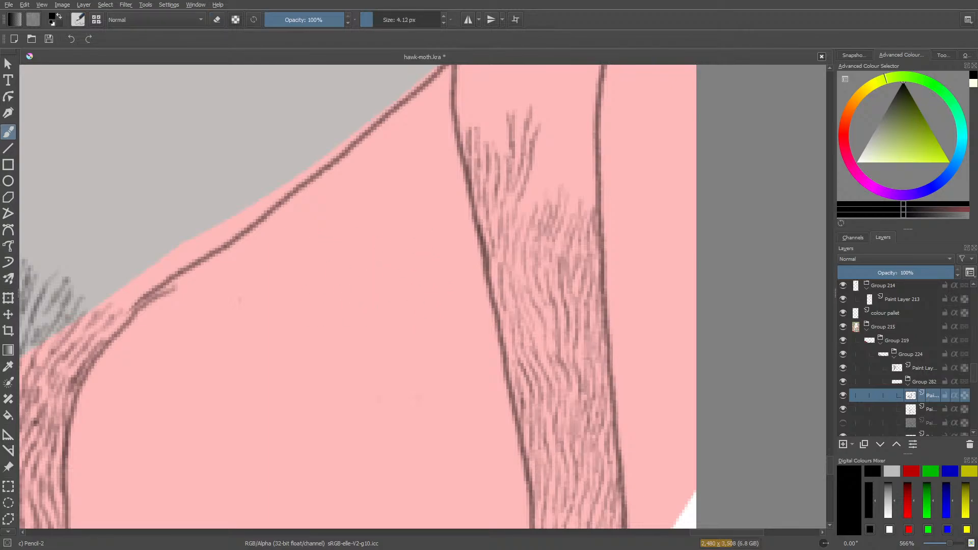
# Fill the pink band with slanted hair strokes from the middle tuft across to the outer outline.
pyautogui.scroll(5, 521, 377)
pyautogui.moveTo(533, 349)
pyautogui.mouseDown()
pyautogui.moveTo(524, 374)
pyautogui.moveTo(550, 299)
pyautogui.moveTo(529, 350)
pyautogui.mouseUp()
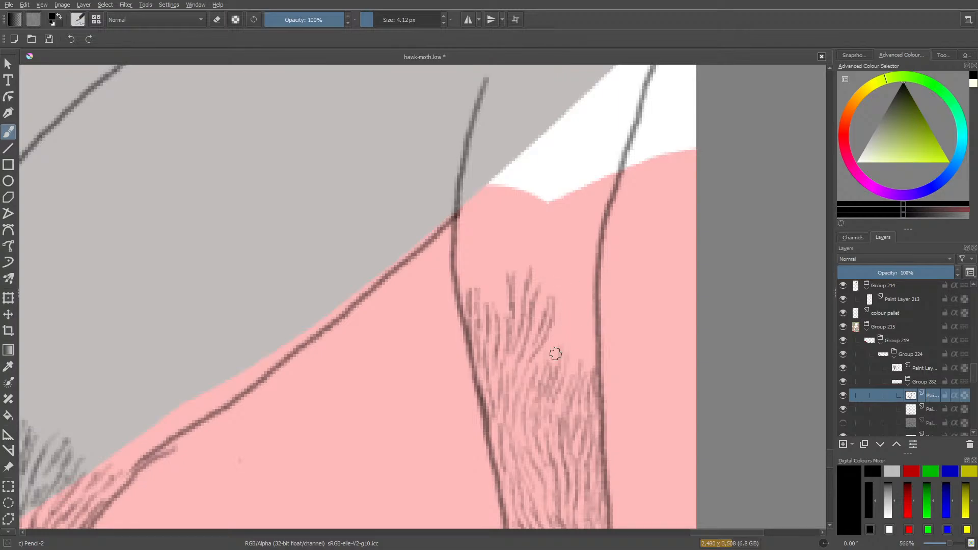
pyautogui.moveTo(552, 350)
pyautogui.mouseDown()
pyautogui.moveTo(569, 297)
pyautogui.moveTo(531, 388)
pyautogui.mouseUp()
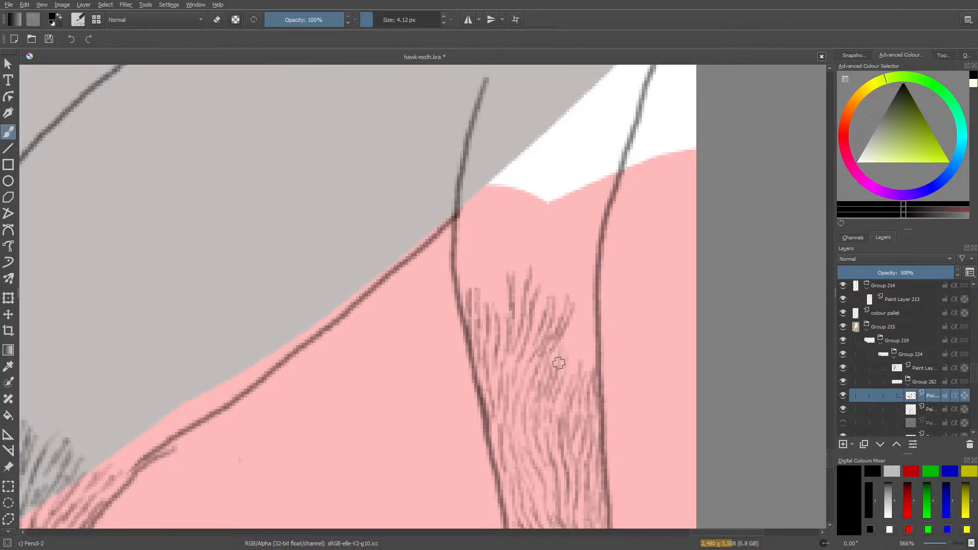
pyautogui.moveTo(556, 362)
pyautogui.mouseDown()
pyautogui.moveTo(582, 319)
pyautogui.moveTo(584, 270)
pyautogui.mouseUp()
pyautogui.moveTo(579, 319)
pyautogui.mouseDown()
pyautogui.moveTo(557, 358)
pyautogui.moveTo(573, 386)
pyautogui.moveTo(592, 328)
pyautogui.moveTo(589, 285)
pyautogui.moveTo(568, 378)
pyautogui.moveTo(586, 380)
pyautogui.moveTo(596, 339)
pyautogui.mouseUp()
# Extend dense hair strokes up along the inner outline, across the edge of the pink and into the grey area.
pyautogui.scroll(3, 830, 456)
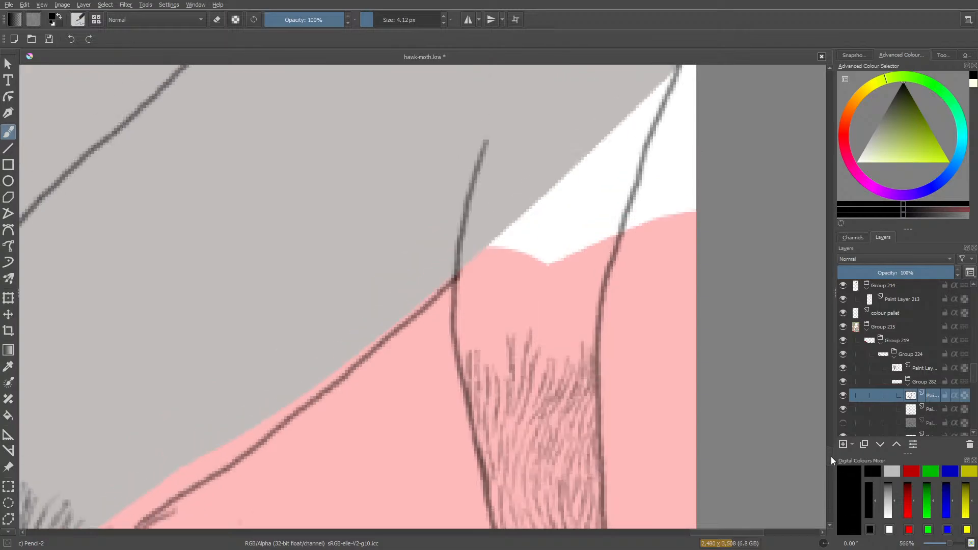
pyautogui.moveTo(500, 364)
pyautogui.mouseDown()
pyautogui.moveTo(512, 305)
pyautogui.moveTo(511, 352)
pyautogui.moveTo(518, 316)
pyautogui.moveTo(489, 382)
pyautogui.moveTo(486, 300)
pyautogui.moveTo(496, 291)
pyautogui.moveTo(494, 325)
pyautogui.moveTo(509, 271)
pyautogui.moveTo(477, 298)
pyautogui.moveTo(472, 358)
pyautogui.moveTo(465, 316)
pyautogui.moveTo(463, 362)
pyautogui.moveTo(468, 339)
pyautogui.moveTo(478, 396)
pyautogui.moveTo(487, 372)
pyautogui.moveTo(480, 341)
pyautogui.mouseUp()
pyautogui.moveTo(468, 298); pyautogui.dragTo(469, 268)
pyautogui.moveTo(473, 279)
pyautogui.mouseDown()
pyautogui.moveTo(476, 214)
pyautogui.moveTo(468, 264)
pyautogui.moveTo(481, 289)
pyautogui.moveTo(511, 200)
pyautogui.moveTo(488, 242)
pyautogui.moveTo(485, 235)
pyautogui.moveTo(471, 301)
pyautogui.moveTo(488, 258)
pyautogui.moveTo(480, 299)
pyautogui.moveTo(496, 291)
pyautogui.moveTo(518, 218)
pyautogui.moveTo(489, 263)
pyautogui.moveTo(491, 244)
pyautogui.moveTo(484, 254)
pyautogui.moveTo(410, 389)
pyautogui.moveTo(521, 255)
pyautogui.moveTo(511, 288)
pyautogui.moveTo(531, 261)
pyautogui.moveTo(504, 309)
pyautogui.moveTo(515, 281)
pyautogui.moveTo(515, 312)
pyautogui.moveTo(531, 283)
pyautogui.moveTo(509, 305)
pyautogui.mouseUp()
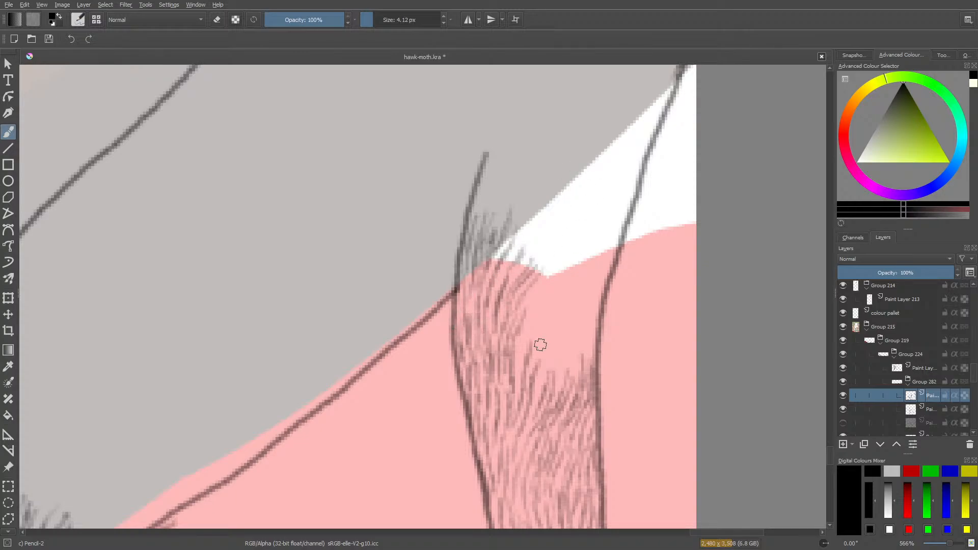
# Fill the remaining pink beside the outer outline with slanted hair strokes, ending just inside the white area above.
pyautogui.moveTo(548, 376)
pyautogui.mouseDown()
pyautogui.moveTo(570, 310)
pyautogui.moveTo(533, 396)
pyautogui.moveTo(537, 354)
pyautogui.moveTo(563, 293)
pyautogui.moveTo(525, 338)
pyautogui.moveTo(518, 380)
pyautogui.moveTo(549, 276)
pyautogui.moveTo(523, 329)
pyautogui.moveTo(544, 280)
pyautogui.moveTo(518, 317)
pyautogui.moveTo(523, 370)
pyautogui.moveTo(563, 362)
pyautogui.moveTo(564, 378)
pyautogui.moveTo(591, 311)
pyautogui.moveTo(562, 351)
pyautogui.moveTo(562, 382)
pyautogui.moveTo(575, 376)
pyautogui.moveTo(580, 354)
pyautogui.moveTo(531, 398)
pyautogui.mouseUp()
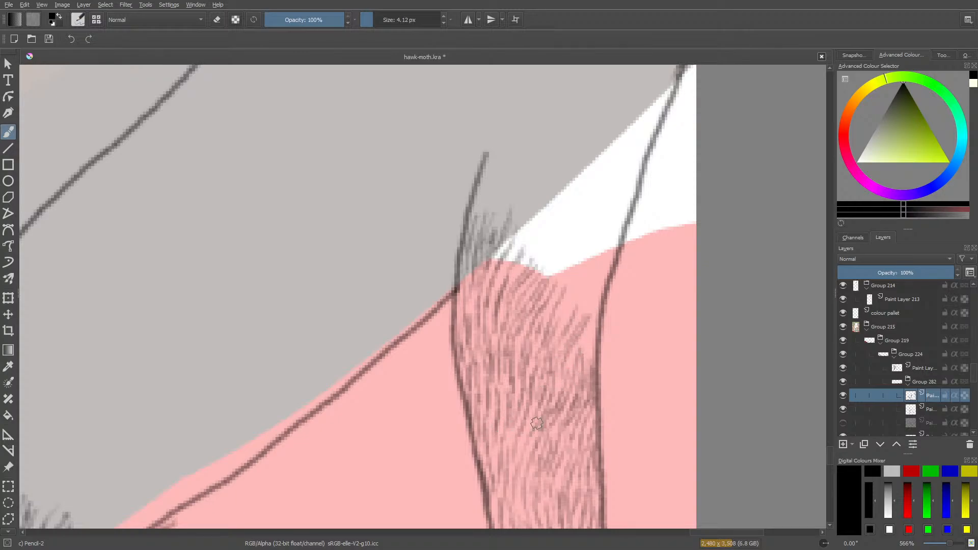
pyautogui.moveTo(593, 323)
pyautogui.mouseDown()
pyautogui.moveTo(587, 354)
pyautogui.moveTo(578, 348)
pyautogui.moveTo(569, 364)
pyautogui.moveTo(596, 298)
pyautogui.moveTo(579, 285)
pyautogui.moveTo(561, 323)
pyautogui.moveTo(608, 292)
pyautogui.moveTo(582, 369)
pyautogui.mouseUp()
pyautogui.moveTo(561, 285)
pyautogui.mouseDown()
pyautogui.moveTo(564, 307)
pyautogui.moveTo(597, 249)
pyautogui.moveTo(594, 234)
pyautogui.moveTo(586, 284)
pyautogui.moveTo(602, 232)
pyautogui.moveTo(596, 283)
pyautogui.moveTo(614, 223)
pyautogui.moveTo(581, 248)
pyautogui.moveTo(579, 232)
pyautogui.moveTo(536, 322)
pyautogui.moveTo(558, 263)
pyautogui.moveTo(521, 306)
pyautogui.mouseUp()
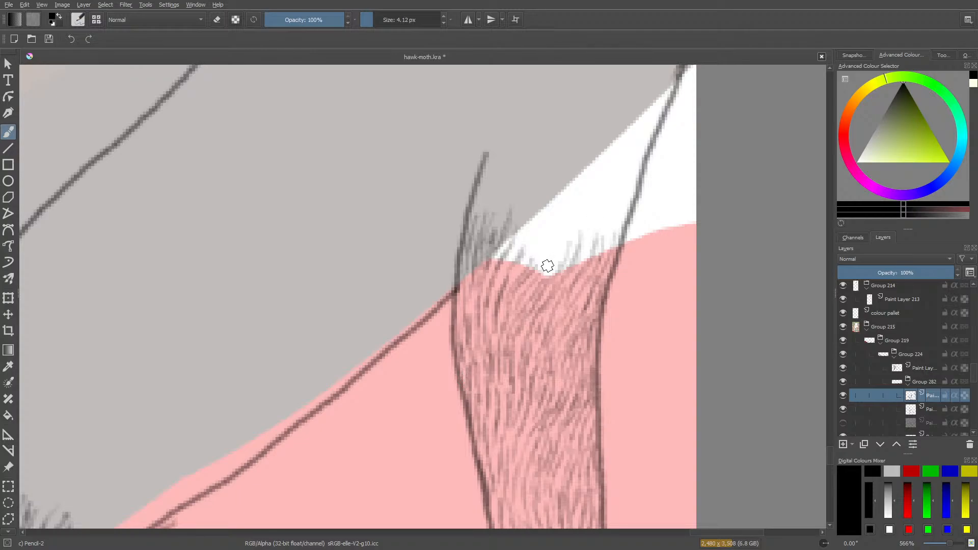
# Extend hair strokes through the white notch above the pink and up the grey area to the tip of the inner outline.
pyautogui.moveTo(545, 277); pyautogui.dragTo(577, 194)
pyautogui.moveTo(569, 245)
pyautogui.mouseDown()
pyautogui.moveTo(593, 196)
pyautogui.moveTo(571, 221)
pyautogui.moveTo(561, 218)
pyautogui.moveTo(567, 198)
pyautogui.moveTo(555, 227)
pyautogui.mouseUp()
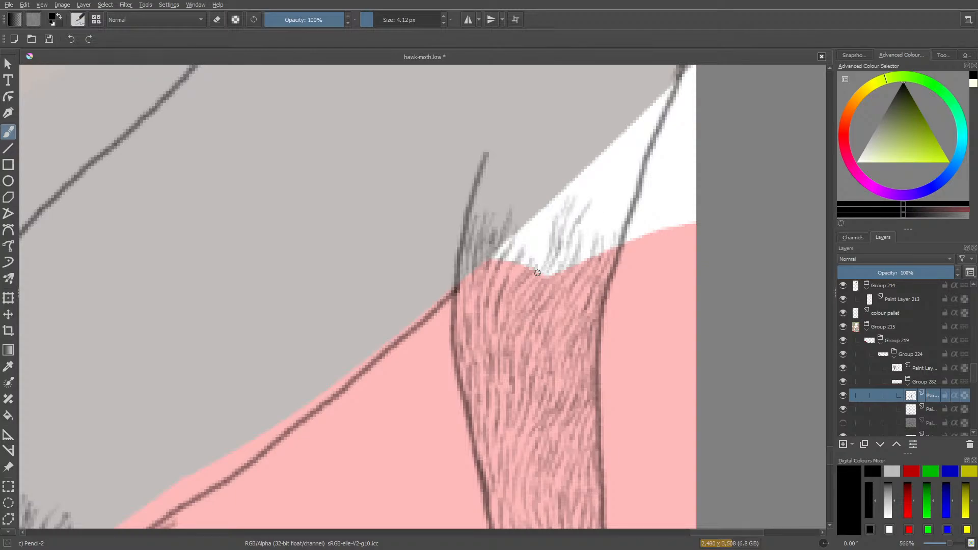
pyautogui.moveTo(540, 262)
pyautogui.mouseDown()
pyautogui.moveTo(545, 220)
pyautogui.moveTo(510, 273)
pyautogui.moveTo(531, 232)
pyautogui.moveTo(521, 247)
pyautogui.moveTo(538, 175)
pyautogui.mouseUp()
pyautogui.moveTo(523, 229); pyautogui.dragTo(530, 201)
pyautogui.moveTo(510, 262)
pyautogui.mouseDown()
pyautogui.moveTo(519, 199)
pyautogui.moveTo(516, 219)
pyautogui.moveTo(528, 173)
pyautogui.mouseUp()
pyautogui.moveTo(509, 207)
pyautogui.mouseDown()
pyautogui.moveTo(517, 172)
pyautogui.moveTo(495, 176)
pyautogui.mouseUp()
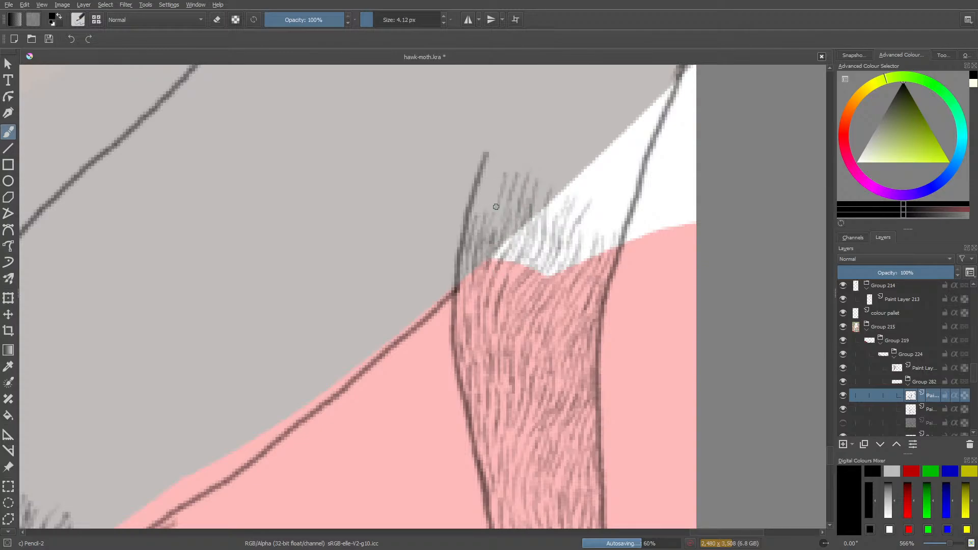
pyautogui.moveTo(494, 226); pyautogui.dragTo(497, 171)
pyautogui.moveTo(488, 203)
pyautogui.mouseDown()
pyautogui.moveTo(489, 176)
pyautogui.moveTo(476, 211)
pyautogui.moveTo(504, 156)
pyautogui.mouseUp()
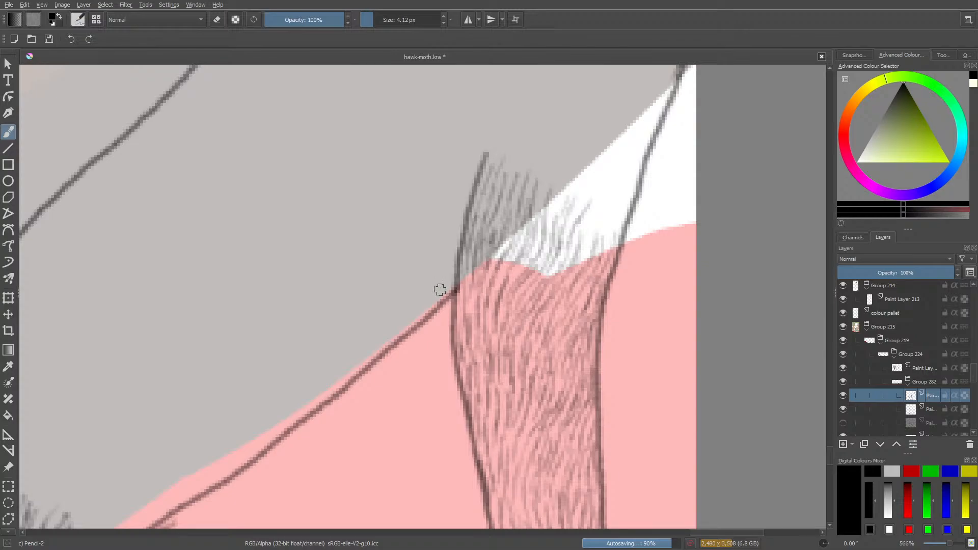
pyautogui.scroll(2, 830, 447)
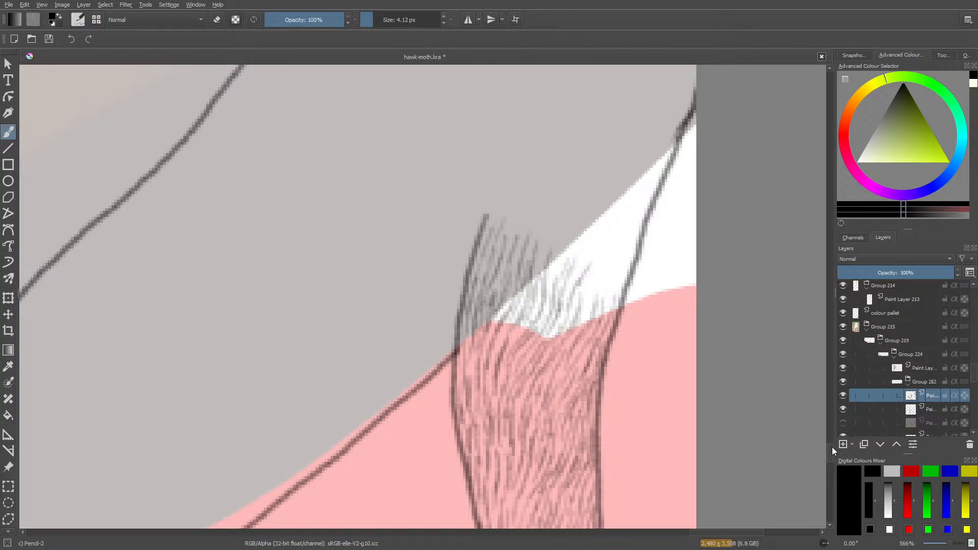
# Fill the white sliver up to the outer outline and the grey area beside it with slanted hair strokes.
pyautogui.moveTo(592, 307)
pyautogui.mouseDown()
pyautogui.moveTo(616, 272)
pyautogui.moveTo(603, 270)
pyautogui.moveTo(582, 308)
pyautogui.moveTo(600, 244)
pyautogui.moveTo(610, 251)
pyautogui.moveTo(624, 217)
pyautogui.moveTo(595, 271)
pyautogui.moveTo(607, 296)
pyautogui.moveTo(623, 271)
pyautogui.moveTo(605, 310)
pyautogui.moveTo(633, 221)
pyautogui.moveTo(610, 264)
pyautogui.moveTo(627, 265)
pyautogui.moveTo(661, 181)
pyautogui.moveTo(638, 221)
pyautogui.moveTo(638, 188)
pyautogui.moveTo(665, 151)
pyautogui.moveTo(667, 163)
pyautogui.moveTo(640, 172)
pyautogui.moveTo(668, 152)
pyautogui.moveTo(632, 204)
pyautogui.moveTo(662, 178)
pyautogui.moveTo(644, 205)
pyautogui.moveTo(624, 230)
pyautogui.moveTo(637, 195)
pyautogui.moveTo(613, 230)
pyautogui.moveTo(625, 191)
pyautogui.moveTo(569, 288)
pyautogui.moveTo(597, 221)
pyautogui.moveTo(572, 203)
pyautogui.moveTo(580, 229)
pyautogui.moveTo(564, 258)
pyautogui.moveTo(554, 244)
pyautogui.moveTo(580, 223)
pyautogui.moveTo(561, 208)
pyautogui.moveTo(537, 251)
pyautogui.moveTo(551, 203)
pyautogui.moveTo(526, 258)
pyautogui.moveTo(528, 215)
pyautogui.moveTo(499, 250)
pyautogui.moveTo(513, 189)
pyautogui.moveTo(472, 240)
pyautogui.mouseUp()
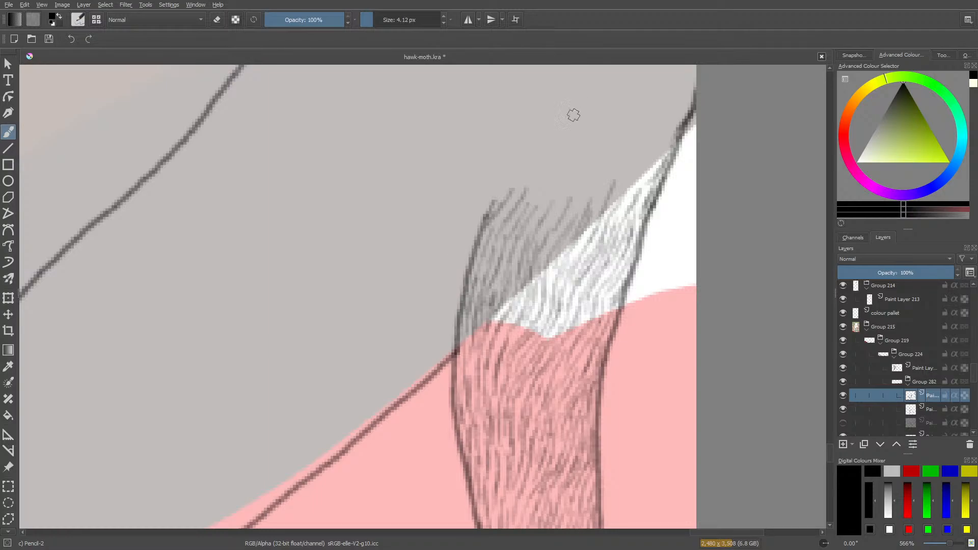
pyautogui.moveTo(524, 186)
pyautogui.mouseDown()
pyautogui.moveTo(497, 220)
pyautogui.moveTo(532, 223)
pyautogui.moveTo(546, 202)
pyautogui.moveTo(552, 224)
pyautogui.moveTo(577, 172)
pyautogui.moveTo(545, 189)
pyautogui.moveTo(528, 204)
pyautogui.mouseUp()
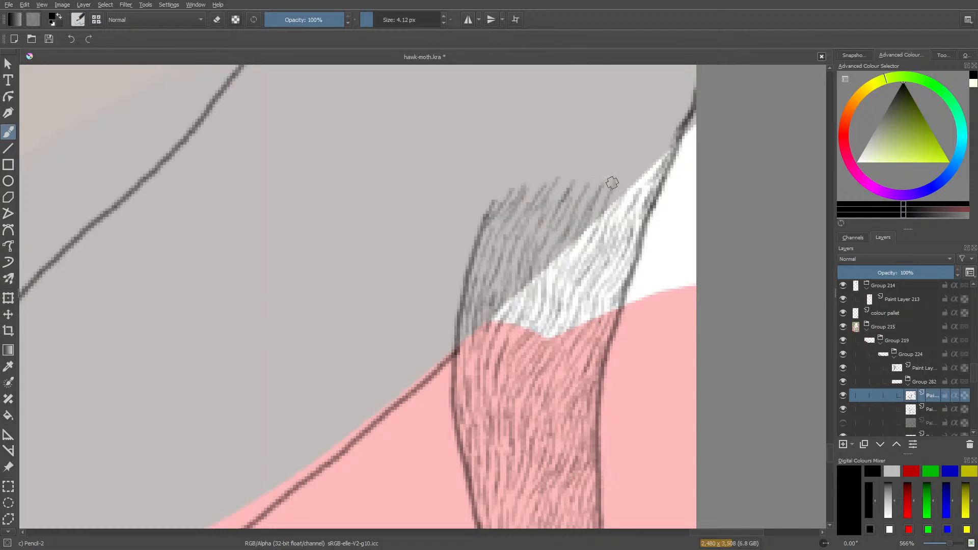
pyautogui.moveTo(634, 174); pyautogui.dragTo(615, 216)
pyautogui.moveTo(644, 176); pyautogui.dragTo(634, 211)
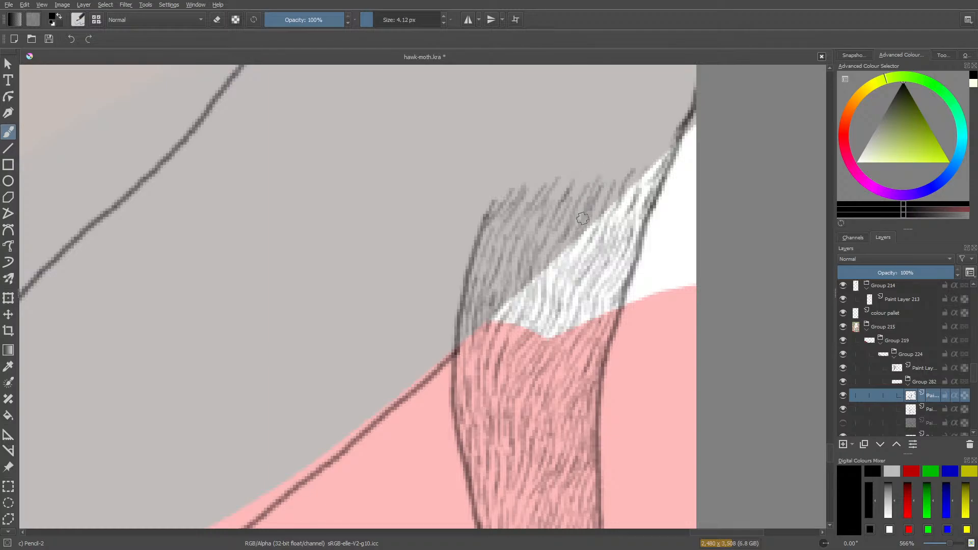
pyautogui.moveTo(628, 181)
pyautogui.mouseDown()
pyautogui.moveTo(650, 157)
pyautogui.moveTo(632, 201)
pyautogui.moveTo(591, 181)
pyautogui.moveTo(562, 212)
pyautogui.moveTo(561, 185)
pyautogui.moveTo(520, 190)
pyautogui.moveTo(513, 230)
pyautogui.moveTo(535, 275)
pyautogui.mouseUp()
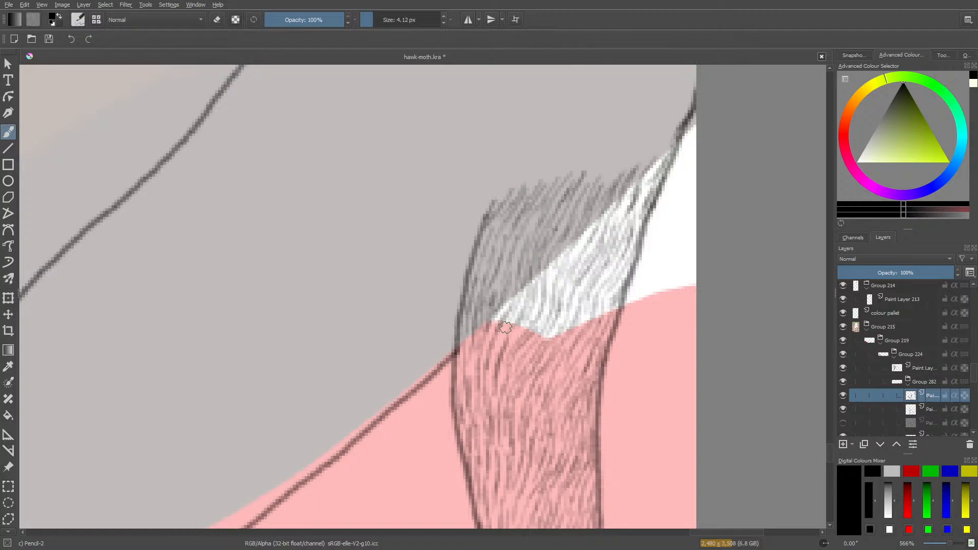
# Extend the slanted hair strokes higher into the grey, from the outer outline back to the tip of the inner outline.
pyautogui.moveTo(950, 544)
pyautogui.mouseDown()
pyautogui.moveTo(935, 545)
pyautogui.moveTo(945, 546)
pyautogui.mouseUp()
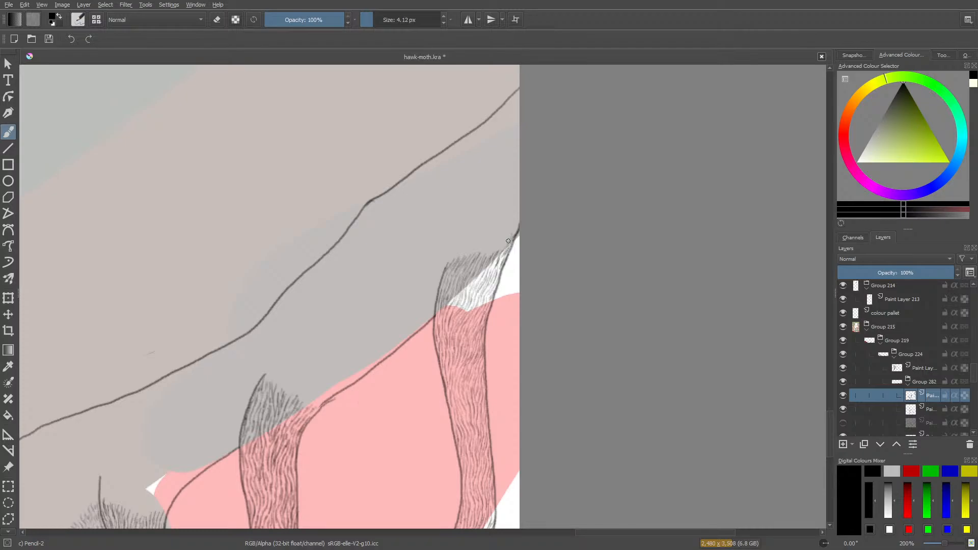
pyautogui.moveTo(945, 547); pyautogui.dragTo(948, 545)
pyautogui.scroll(3, 830, 453)
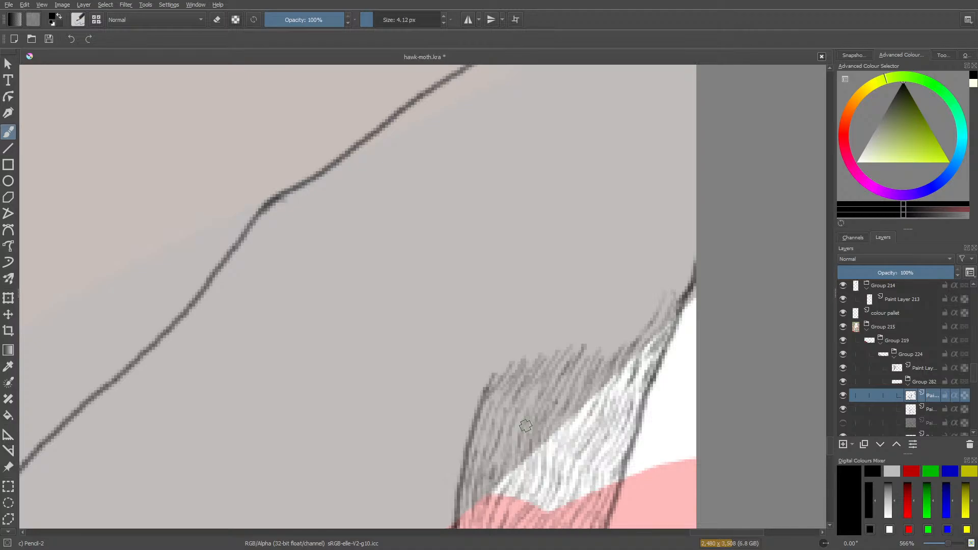
pyautogui.moveTo(639, 311)
pyautogui.mouseDown()
pyautogui.moveTo(618, 343)
pyautogui.moveTo(644, 321)
pyautogui.moveTo(614, 355)
pyautogui.moveTo(616, 337)
pyautogui.moveTo(602, 369)
pyautogui.moveTo(632, 307)
pyautogui.moveTo(588, 361)
pyautogui.moveTo(610, 313)
pyautogui.moveTo(558, 368)
pyautogui.moveTo(558, 339)
pyautogui.moveTo(526, 371)
pyautogui.moveTo(533, 349)
pyautogui.moveTo(510, 372)
pyautogui.mouseUp()
pyautogui.moveTo(522, 352)
pyautogui.mouseDown()
pyautogui.moveTo(501, 366)
pyautogui.moveTo(489, 383)
pyautogui.mouseUp()
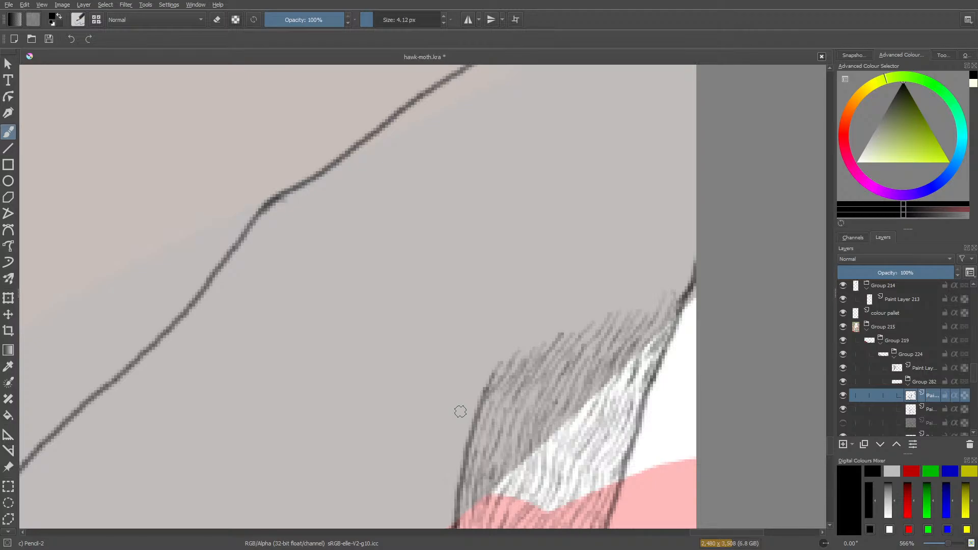
# Start a patch of slanted hair strokes beneath the upper wing outline, from the canvas edge inward into the grey.
pyautogui.scroll(5, 828, 443)
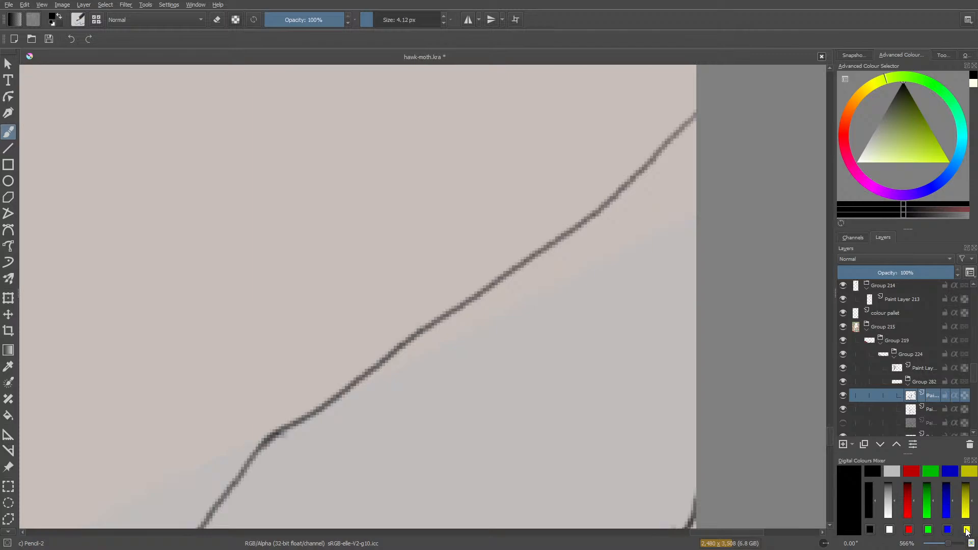
pyautogui.moveTo(950, 544); pyautogui.dragTo(950, 544)
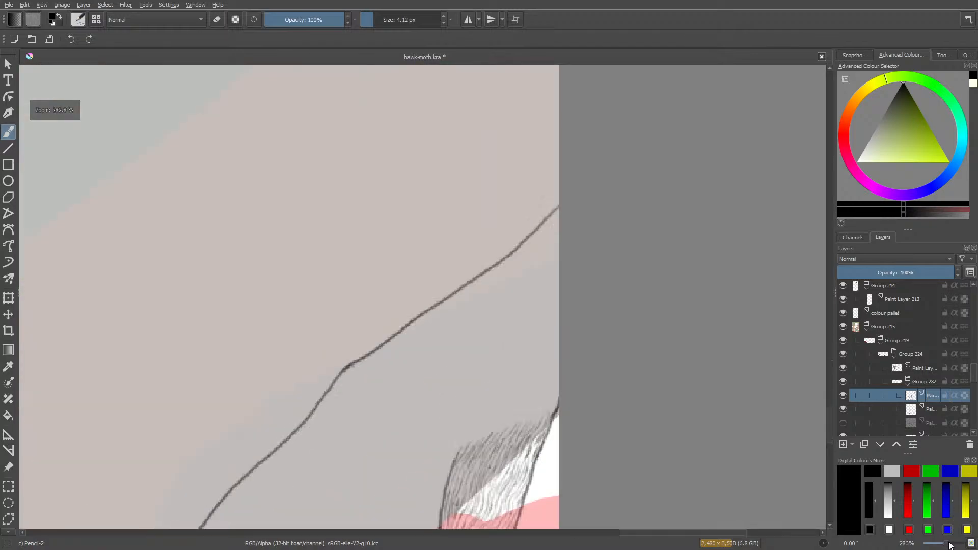
pyautogui.moveTo(830, 417); pyautogui.dragTo(830, 475)
pyautogui.moveTo(830, 479); pyautogui.dragTo(836, 429)
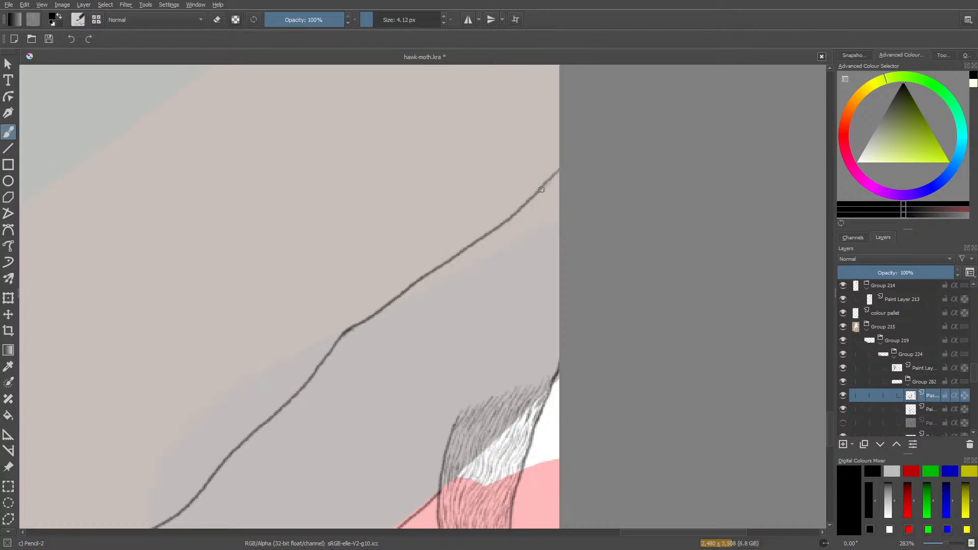
pyautogui.moveTo(548, 185)
pyautogui.mouseDown()
pyautogui.moveTo(533, 206)
pyautogui.moveTo(531, 198)
pyautogui.moveTo(513, 211)
pyautogui.moveTo(508, 222)
pyautogui.moveTo(530, 203)
pyautogui.moveTo(509, 231)
pyautogui.moveTo(556, 176)
pyautogui.moveTo(534, 218)
pyautogui.moveTo(514, 236)
pyautogui.moveTo(518, 227)
pyautogui.moveTo(490, 231)
pyautogui.mouseUp()
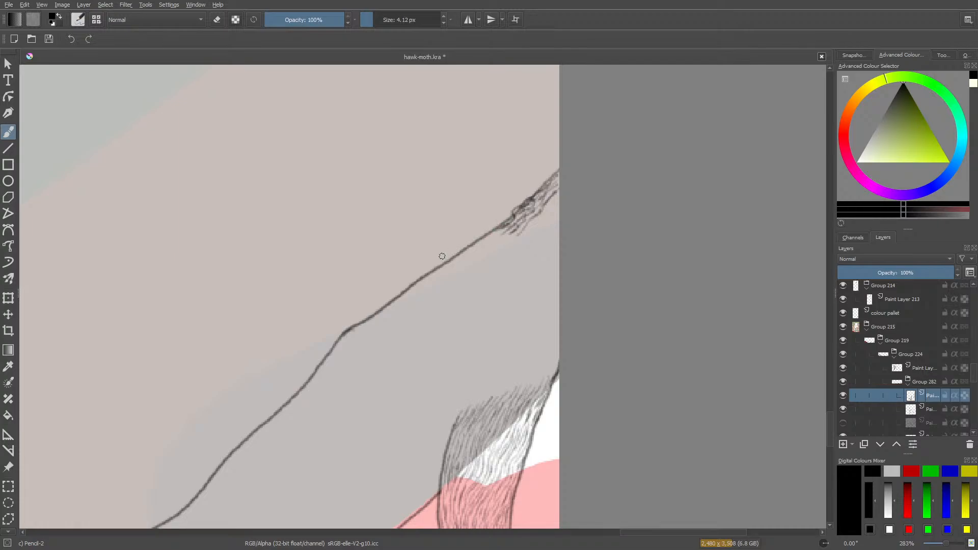
pyautogui.moveTo(548, 204)
pyautogui.mouseDown()
pyautogui.moveTo(557, 196)
pyautogui.moveTo(542, 228)
pyautogui.moveTo(542, 218)
pyautogui.moveTo(514, 243)
pyautogui.moveTo(513, 251)
pyautogui.moveTo(521, 243)
pyautogui.moveTo(504, 273)
pyautogui.mouseUp()
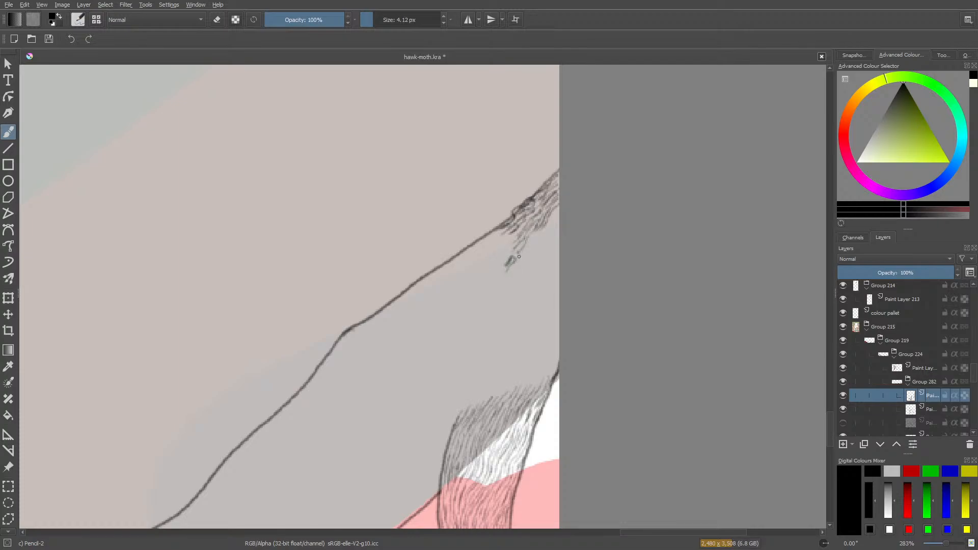
pyautogui.moveTo(530, 243)
pyautogui.mouseDown()
pyautogui.moveTo(519, 265)
pyautogui.moveTo(516, 245)
pyautogui.moveTo(493, 273)
pyautogui.moveTo(514, 270)
pyautogui.moveTo(506, 275)
pyautogui.moveTo(518, 262)
pyautogui.moveTo(488, 275)
pyautogui.mouseUp()
pyautogui.moveTo(512, 238)
pyautogui.mouseDown()
pyautogui.moveTo(483, 253)
pyautogui.moveTo(495, 250)
pyautogui.moveTo(485, 270)
pyautogui.moveTo(482, 261)
pyautogui.mouseUp()
pyautogui.moveTo(507, 230)
pyautogui.mouseDown()
pyautogui.moveTo(463, 254)
pyautogui.moveTo(494, 236)
pyautogui.moveTo(469, 249)
pyautogui.mouseUp()
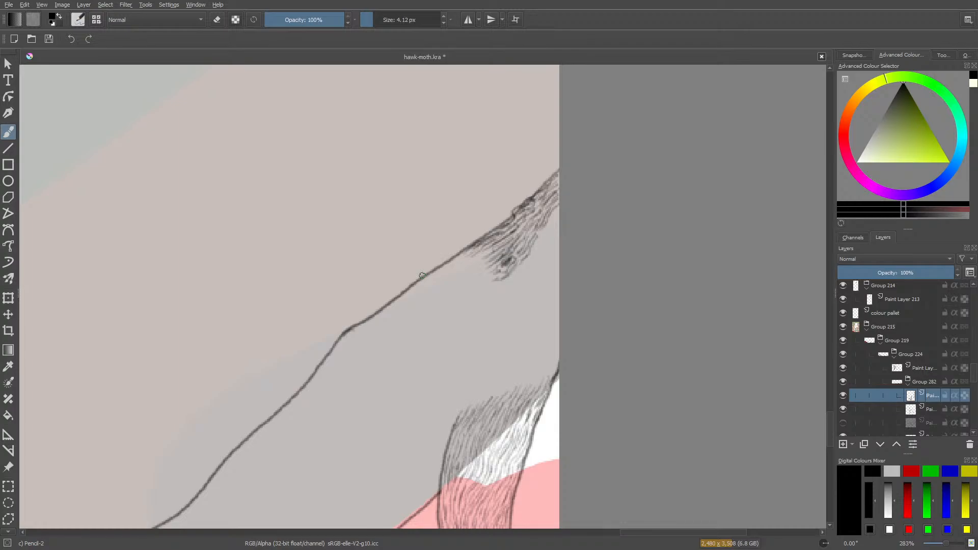
# Erase part of the dark clump in the new patch, and extend its hair strokes along and below the upper outline.
pyautogui.press('e')
pyautogui.moveTo(508, 260); pyautogui.dragTo(507, 260)
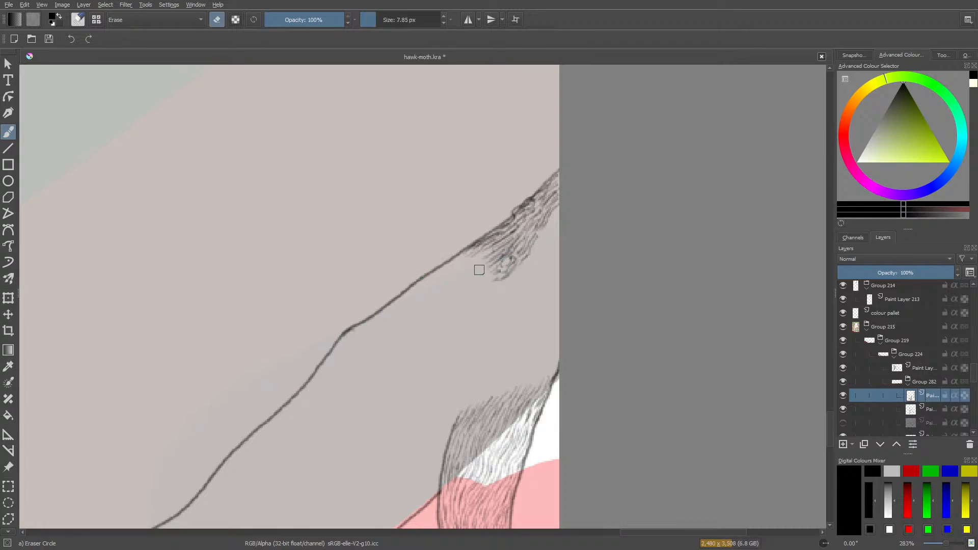
pyautogui.press('e')
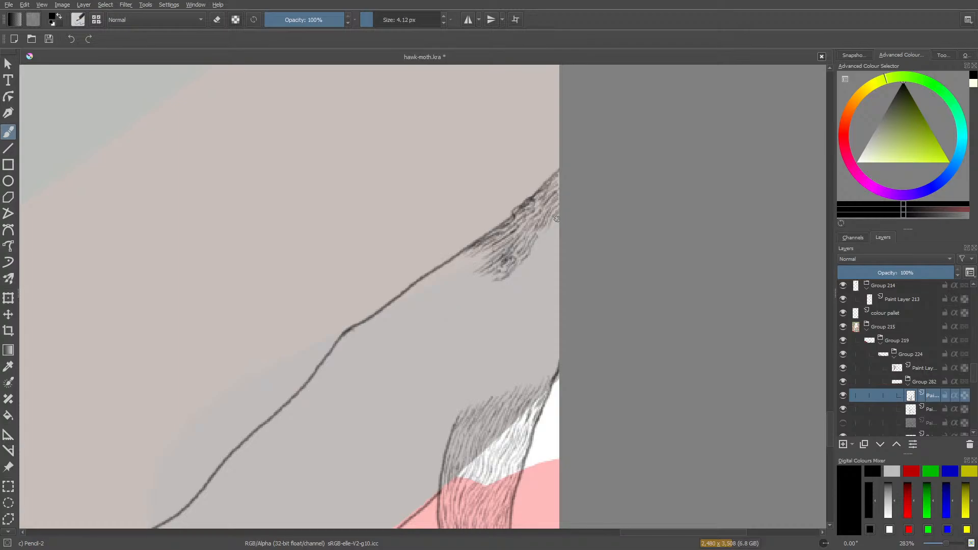
pyautogui.moveTo(540, 241)
pyautogui.mouseDown()
pyautogui.moveTo(528, 265)
pyautogui.moveTo(495, 288)
pyautogui.mouseUp()
pyautogui.moveTo(549, 237)
pyautogui.mouseDown()
pyautogui.moveTo(542, 260)
pyautogui.moveTo(559, 233)
pyautogui.moveTo(518, 286)
pyautogui.moveTo(480, 294)
pyautogui.moveTo(499, 278)
pyautogui.moveTo(475, 286)
pyautogui.moveTo(492, 274)
pyautogui.moveTo(468, 300)
pyautogui.moveTo(463, 276)
pyautogui.moveTo(486, 260)
pyautogui.moveTo(462, 270)
pyautogui.moveTo(479, 255)
pyautogui.moveTo(460, 268)
pyautogui.moveTo(459, 258)
pyautogui.moveTo(468, 257)
pyautogui.moveTo(442, 265)
pyautogui.moveTo(458, 284)
pyautogui.mouseUp()
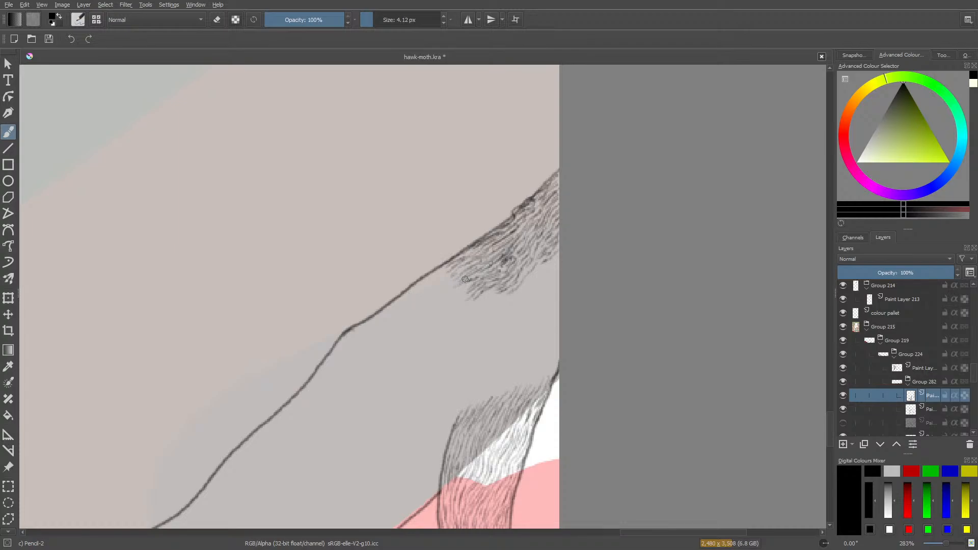
pyautogui.moveTo(471, 282)
pyautogui.mouseDown()
pyautogui.moveTo(451, 279)
pyautogui.moveTo(458, 266)
pyautogui.moveTo(439, 278)
pyautogui.moveTo(460, 264)
pyautogui.moveTo(426, 281)
pyautogui.mouseUp()
pyautogui.moveTo(475, 250)
pyautogui.mouseDown()
pyautogui.moveTo(468, 278)
pyautogui.moveTo(449, 296)
pyautogui.moveTo(479, 288)
pyautogui.mouseUp()
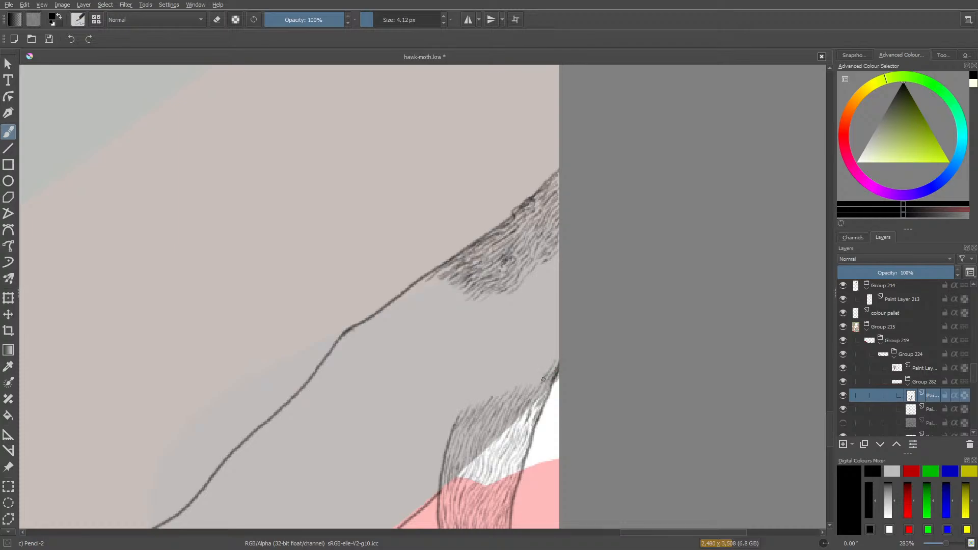
# Extend the lower band's hair strokes up through the grey, from the outer outline's end to the band's inner edge.
pyautogui.moveTo(538, 384)
pyautogui.mouseDown()
pyautogui.moveTo(557, 348)
pyautogui.moveTo(551, 353)
pyautogui.mouseUp()
pyautogui.moveTo(527, 390); pyautogui.dragTo(558, 334)
pyautogui.moveTo(537, 350)
pyautogui.mouseDown()
pyautogui.moveTo(551, 341)
pyautogui.moveTo(524, 376)
pyautogui.moveTo(525, 368)
pyautogui.mouseUp()
pyautogui.moveTo(511, 384); pyautogui.dragTo(519, 374)
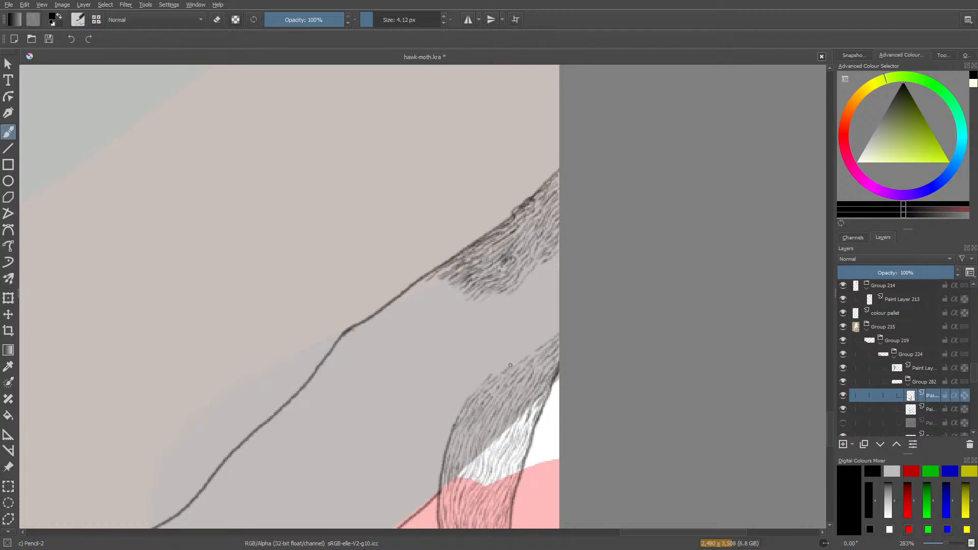
pyautogui.moveTo(505, 362)
pyautogui.mouseDown()
pyautogui.moveTo(496, 371)
pyautogui.moveTo(554, 328)
pyautogui.moveTo(513, 351)
pyautogui.moveTo(513, 372)
pyautogui.moveTo(498, 384)
pyautogui.mouseUp()
pyautogui.moveTo(501, 345); pyautogui.dragTo(492, 361)
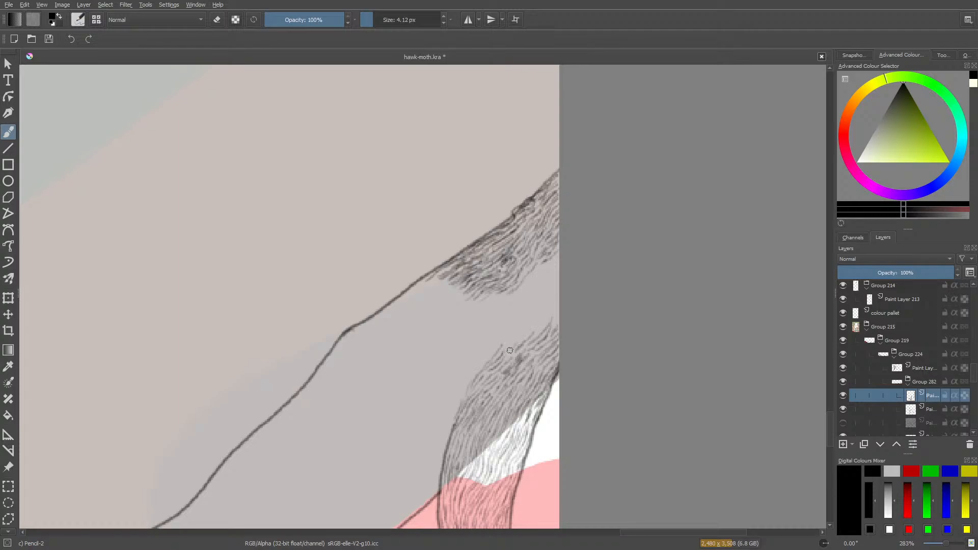
# Bridge the grey gap between the lower band and the upper patch with hair strokes near the canvas edge.
pyautogui.moveTo(510, 351)
pyautogui.mouseDown()
pyautogui.moveTo(522, 330)
pyautogui.moveTo(498, 354)
pyautogui.moveTo(512, 333)
pyautogui.mouseUp()
pyautogui.moveTo(542, 326); pyautogui.dragTo(554, 321)
pyautogui.moveTo(523, 330)
pyautogui.mouseDown()
pyautogui.moveTo(543, 307)
pyautogui.moveTo(522, 321)
pyautogui.moveTo(533, 304)
pyautogui.mouseUp()
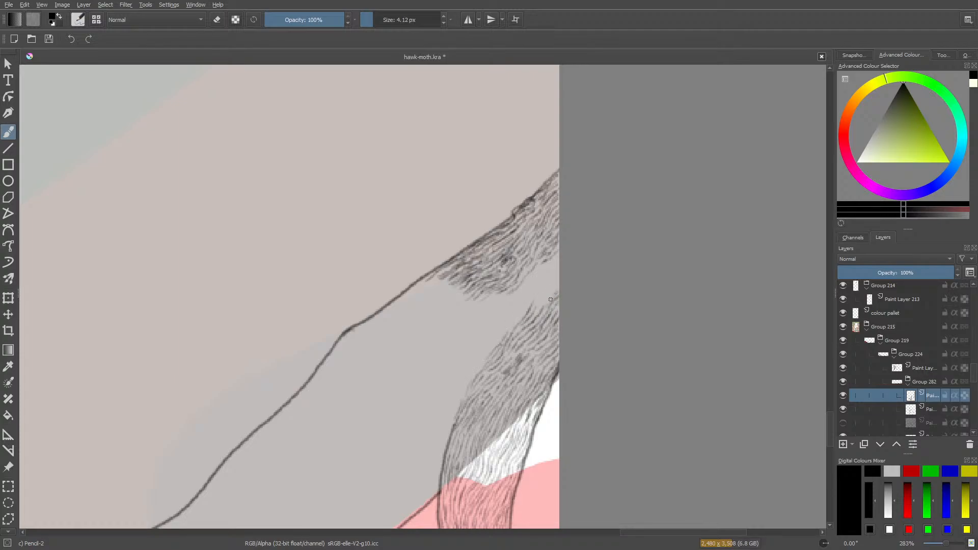
pyautogui.moveTo(552, 297)
pyautogui.mouseDown()
pyautogui.moveTo(544, 307)
pyautogui.moveTo(558, 282)
pyautogui.moveTo(540, 301)
pyautogui.moveTo(557, 258)
pyautogui.moveTo(538, 282)
pyautogui.mouseUp()
pyautogui.moveTo(517, 311)
pyautogui.mouseDown()
pyautogui.moveTo(483, 353)
pyautogui.moveTo(496, 333)
pyautogui.mouseUp()
pyautogui.moveTo(522, 294); pyautogui.dragTo(498, 310)
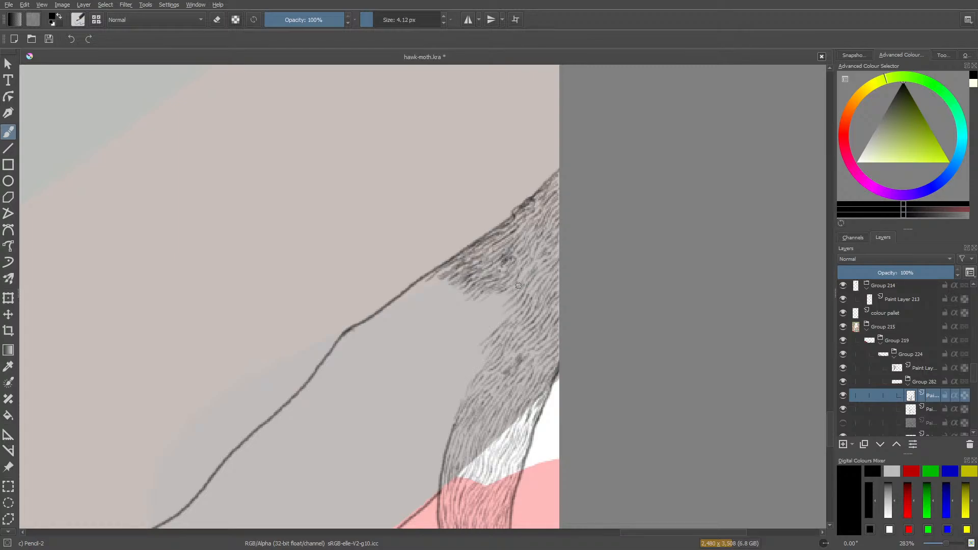
# Fill the inner side of the joined hatching with short slanted strokes between the upper patch and the lower band.
pyautogui.moveTo(510, 291)
pyautogui.mouseDown()
pyautogui.moveTo(466, 339)
pyautogui.moveTo(460, 327)
pyautogui.mouseUp()
pyautogui.moveTo(493, 295); pyautogui.dragTo(480, 305)
pyautogui.moveTo(484, 302)
pyautogui.mouseDown()
pyautogui.moveTo(490, 326)
pyautogui.moveTo(509, 304)
pyautogui.moveTo(480, 336)
pyautogui.moveTo(505, 315)
pyautogui.moveTo(475, 349)
pyautogui.moveTo(490, 350)
pyautogui.moveTo(473, 371)
pyautogui.mouseUp()
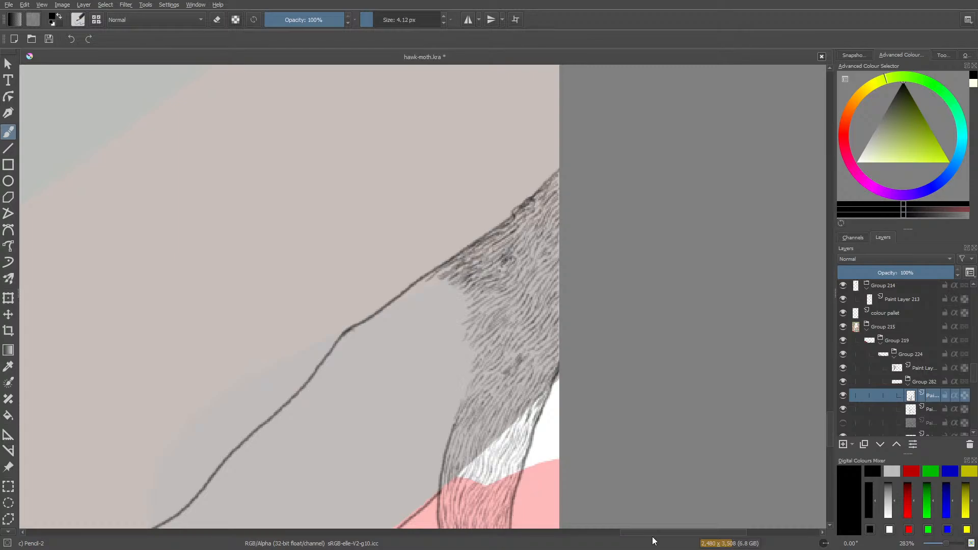
pyautogui.moveTo(636, 533); pyautogui.dragTo(102, 487)
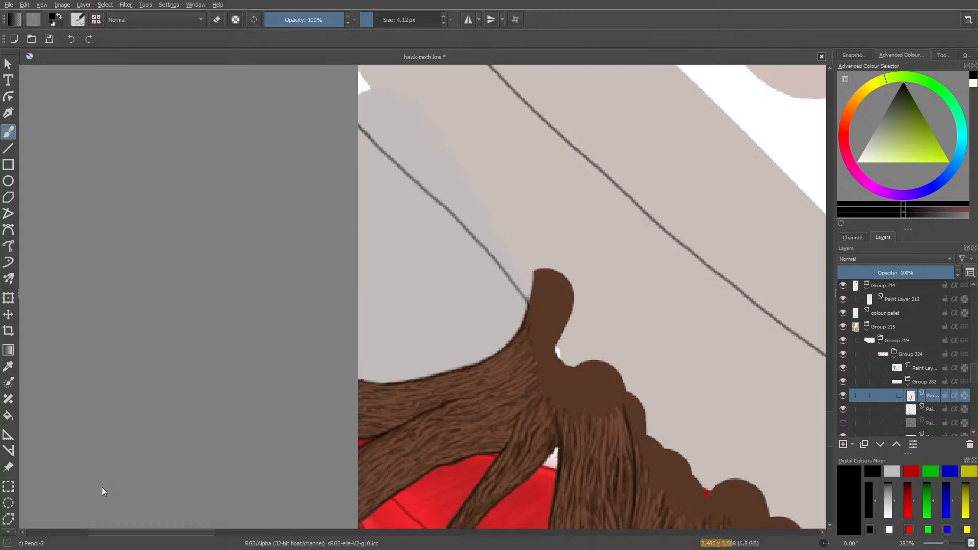
pyautogui.moveTo(102, 487); pyautogui.dragTo(625, 475)
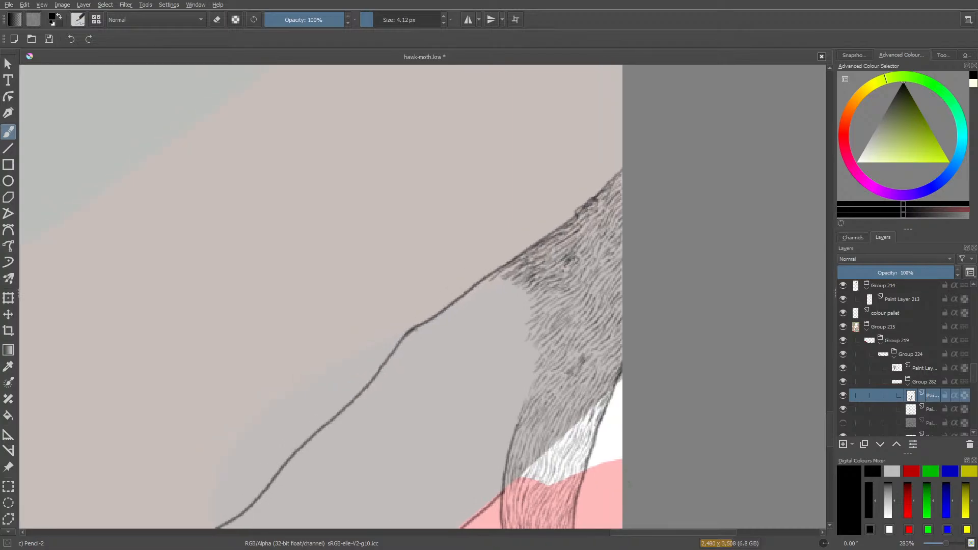
pyautogui.moveTo(946, 545); pyautogui.dragTo(948, 544)
# Hide the outline layers below the hair-stroke layer in Group 282, keeping the hair-stroke layer visible.
pyautogui.click(846, 406)
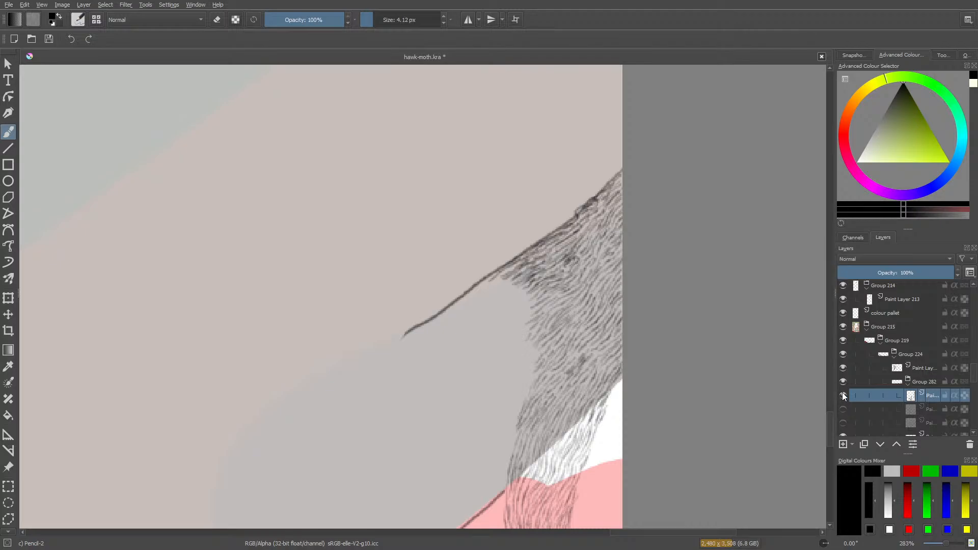
pyautogui.click(845, 396)
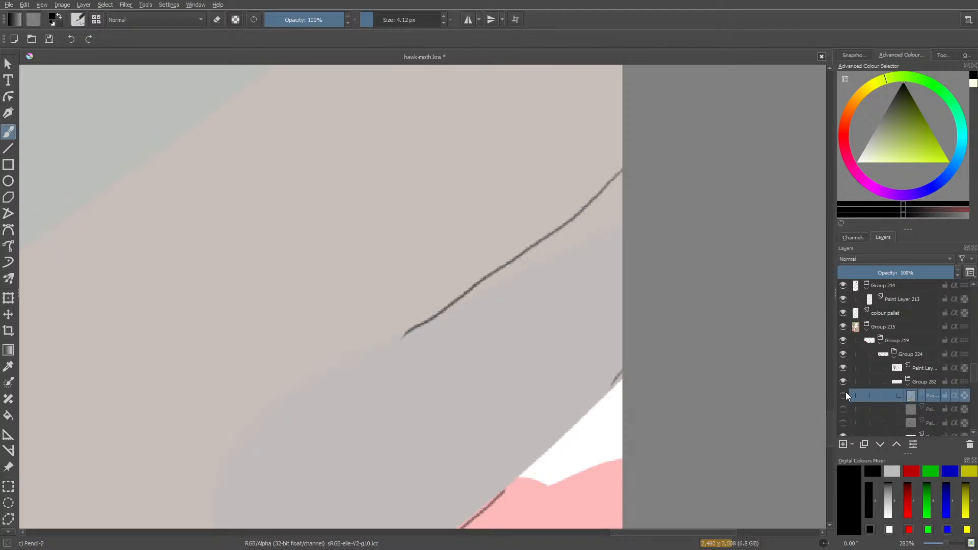
pyautogui.click(843, 393)
pyautogui.scroll(-2, 866, 366)
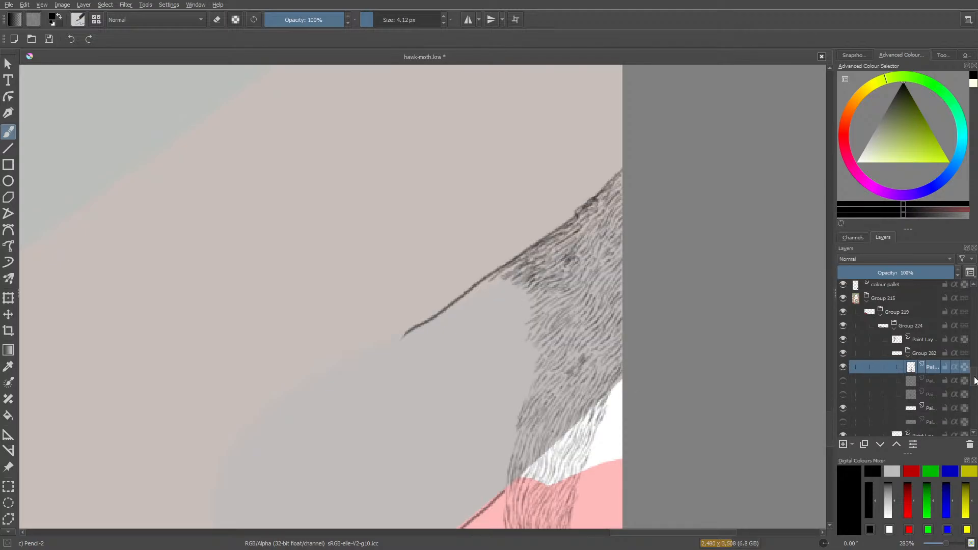
pyautogui.click(843, 379)
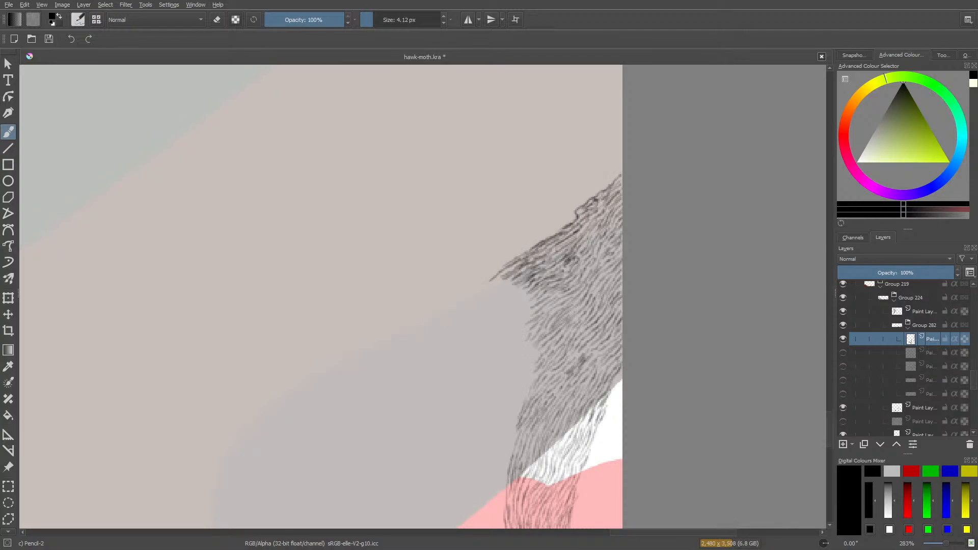
pyautogui.moveTo(831, 418)
pyautogui.mouseDown()
pyautogui.moveTo(830, 438)
pyautogui.moveTo(836, 423)
pyautogui.mouseUp()
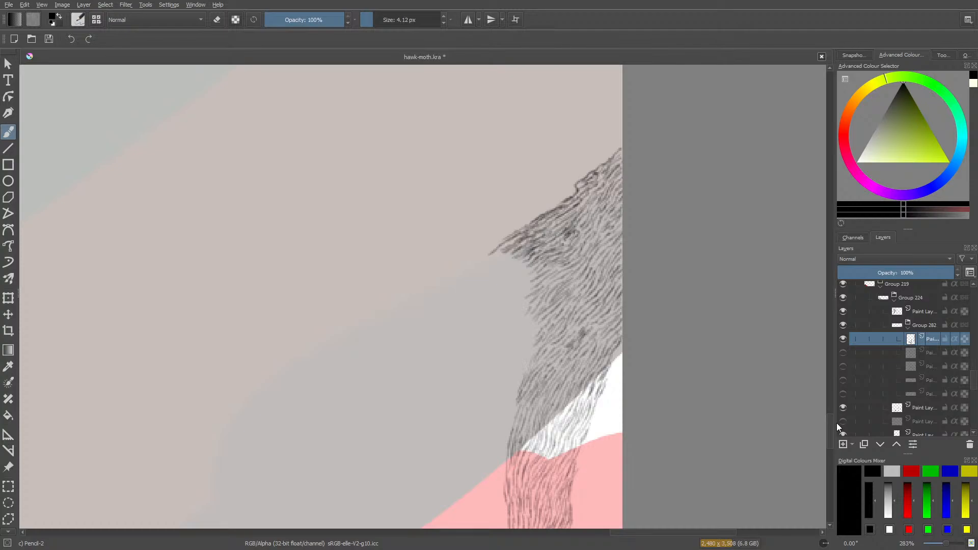
pyautogui.moveTo(847, 395)
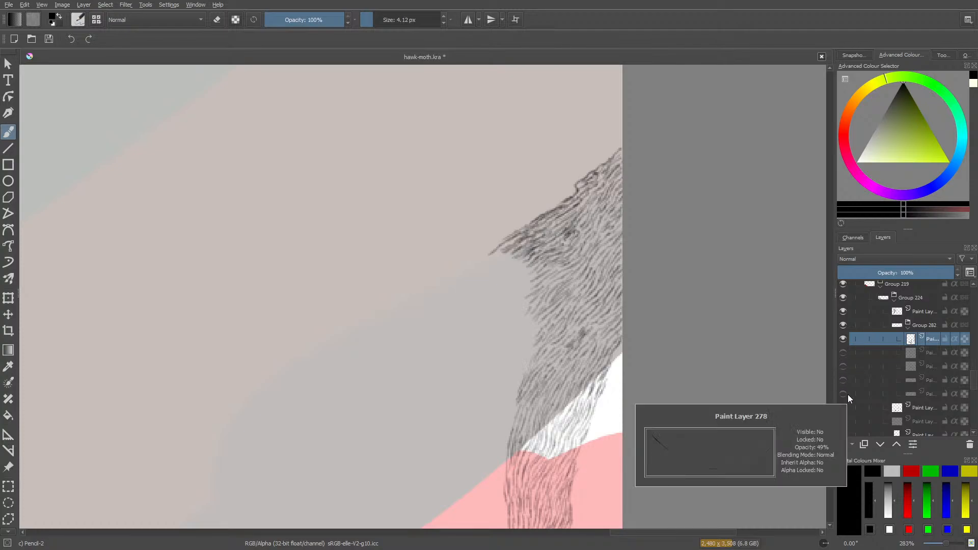
# Erase the stray bump on the hatching's upper edge, and redraw that edge to a point with short strokes along its inner fringe.
pyautogui.press('e')
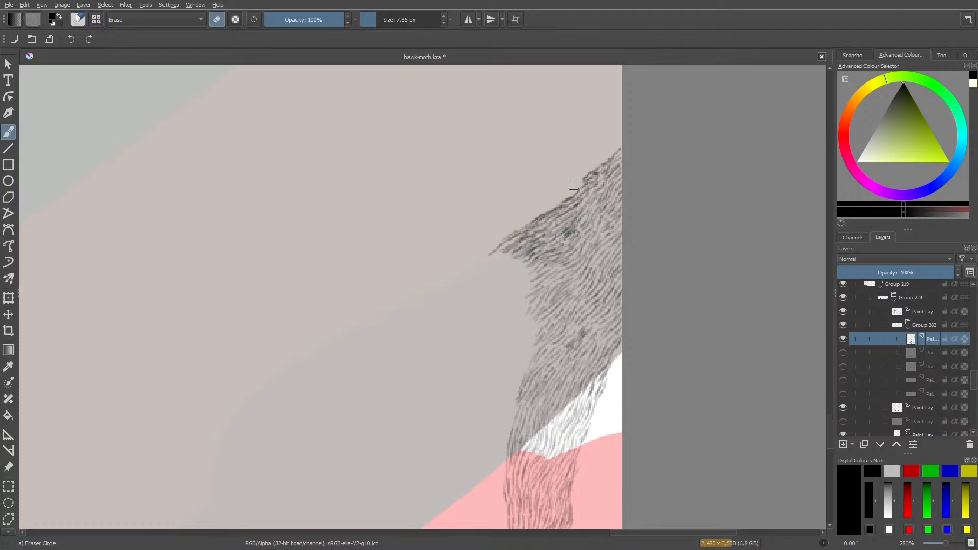
pyautogui.press('e')
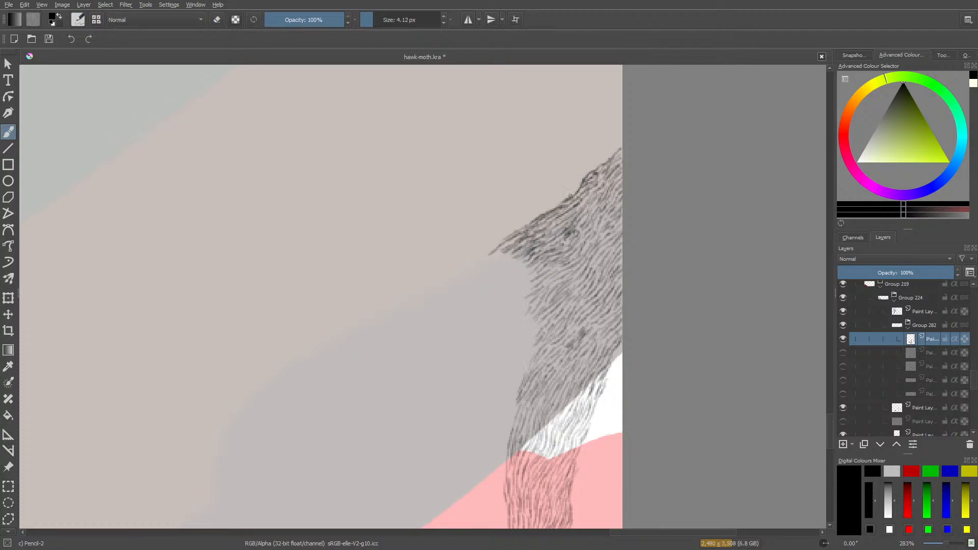
pyautogui.moveTo(562, 200); pyautogui.dragTo(492, 258)
pyautogui.moveTo(506, 257)
pyautogui.mouseDown()
pyautogui.moveTo(496, 266)
pyautogui.moveTo(497, 255)
pyautogui.moveTo(505, 270)
pyautogui.moveTo(519, 266)
pyautogui.moveTo(515, 279)
pyautogui.mouseUp()
pyautogui.moveTo(521, 275)
pyautogui.mouseDown()
pyautogui.moveTo(513, 282)
pyautogui.moveTo(523, 281)
pyautogui.mouseUp()
pyautogui.moveTo(529, 276); pyautogui.dragTo(521, 284)
pyautogui.moveTo(531, 281); pyautogui.dragTo(527, 292)
pyautogui.moveTo(535, 286)
pyautogui.mouseDown()
pyautogui.moveTo(523, 293)
pyautogui.moveTo(520, 280)
pyautogui.mouseUp()
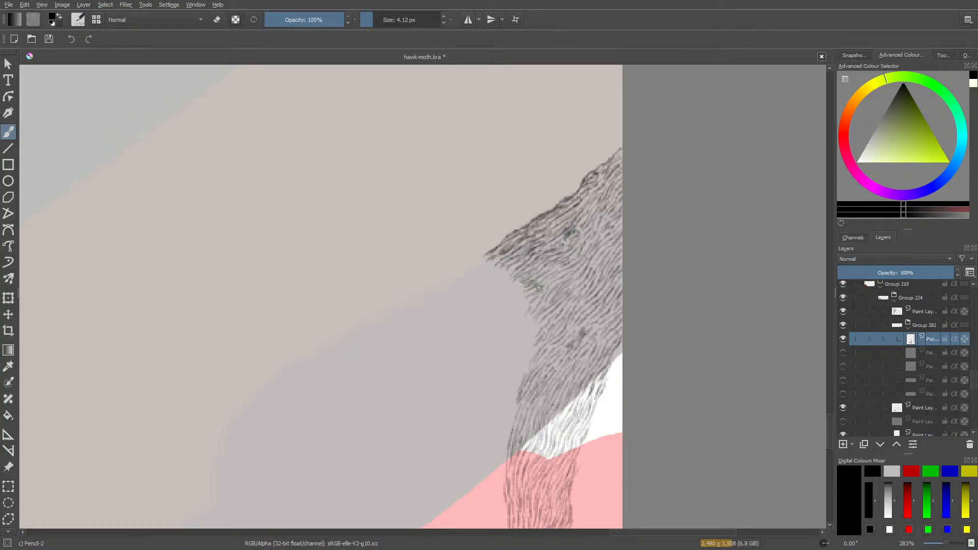
# Set the pencil colour to near-black.
pyautogui.rightClick(539, 297)
pyautogui.click(537, 297)
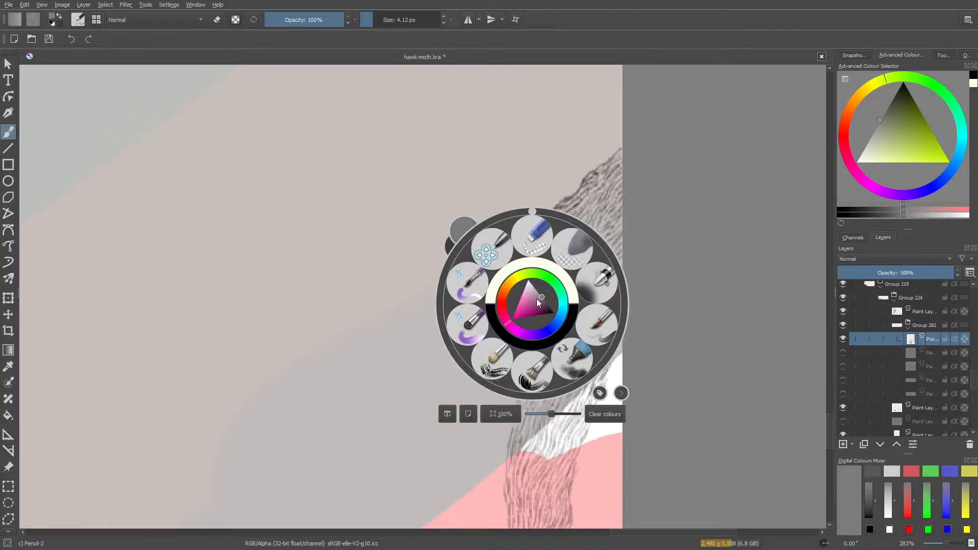
pyautogui.click(554, 313)
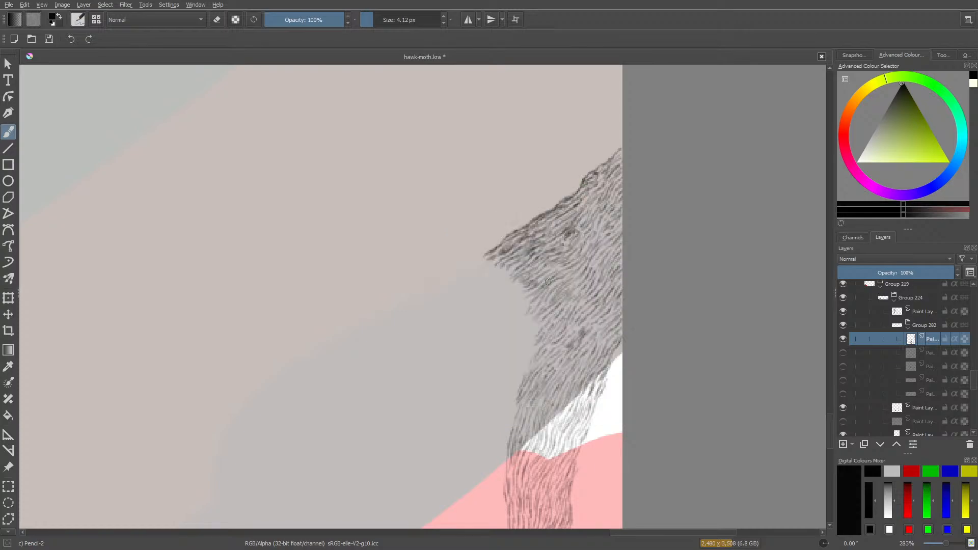
# Darken the hatching around its inner notch with denser short slanted strokes, continuing them towards the lower band.
pyautogui.moveTo(538, 287)
pyautogui.mouseDown()
pyautogui.moveTo(530, 291)
pyautogui.moveTo(582, 265)
pyautogui.moveTo(531, 311)
pyautogui.moveTo(536, 286)
pyautogui.mouseUp()
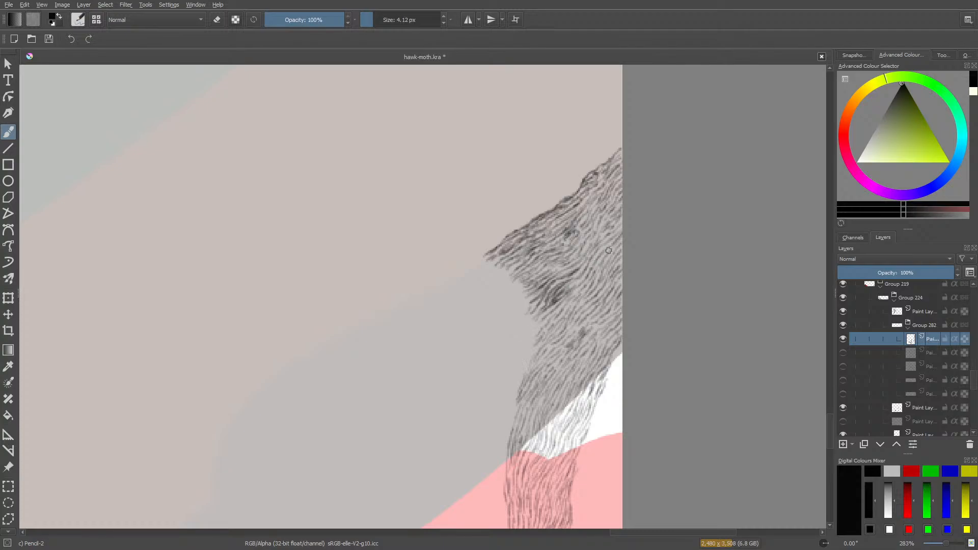
pyautogui.moveTo(606, 259); pyautogui.dragTo(591, 282)
pyautogui.moveTo(558, 325); pyautogui.dragTo(543, 356)
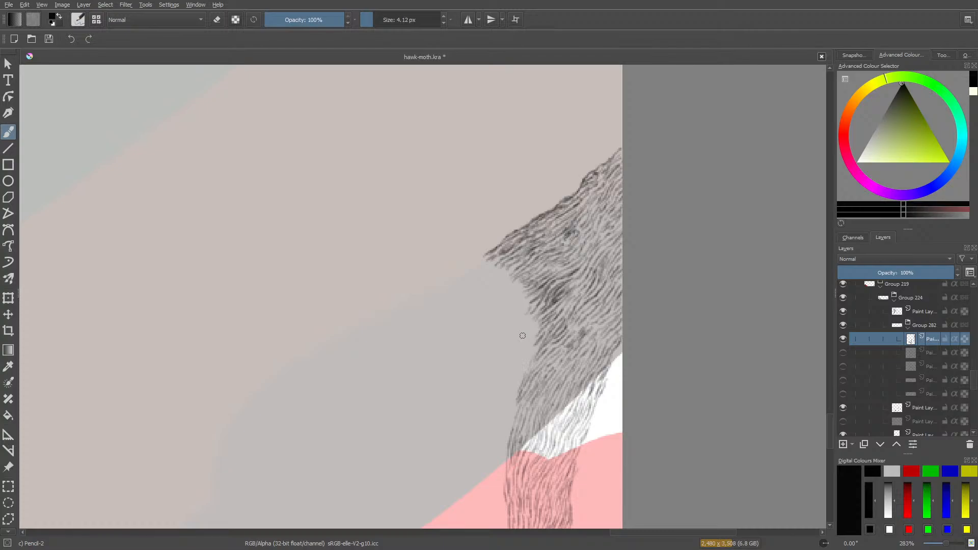
# Show the Paint Layer 281 outline and extend the hatching's pointed upper edge to that curve's top, adding short strokes beside the lower band.
pyautogui.click(843, 352)
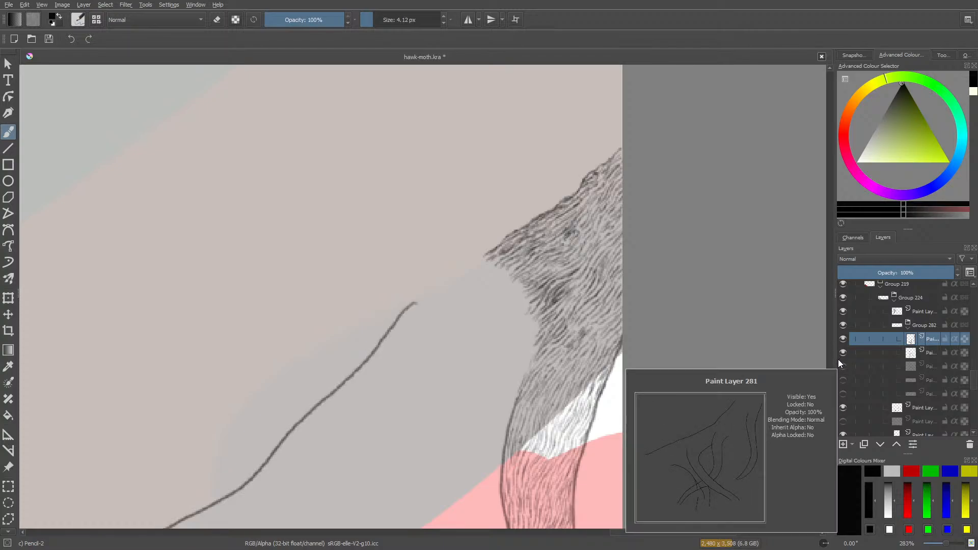
pyautogui.click(843, 380)
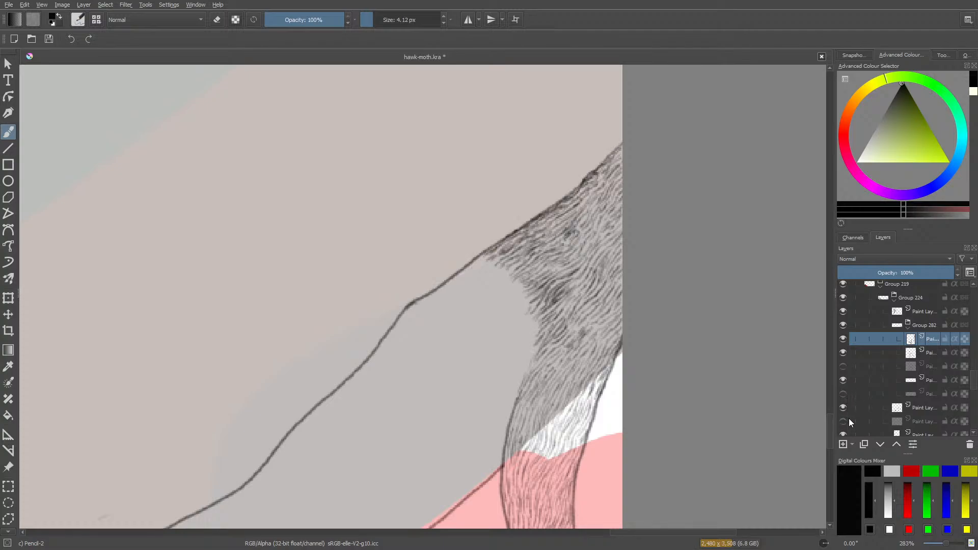
pyautogui.click(842, 395)
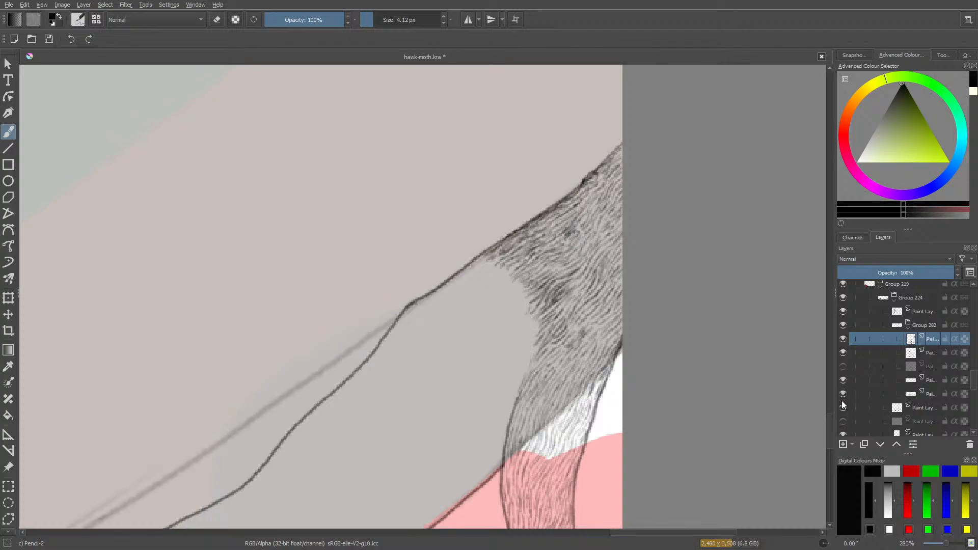
pyautogui.click(843, 395)
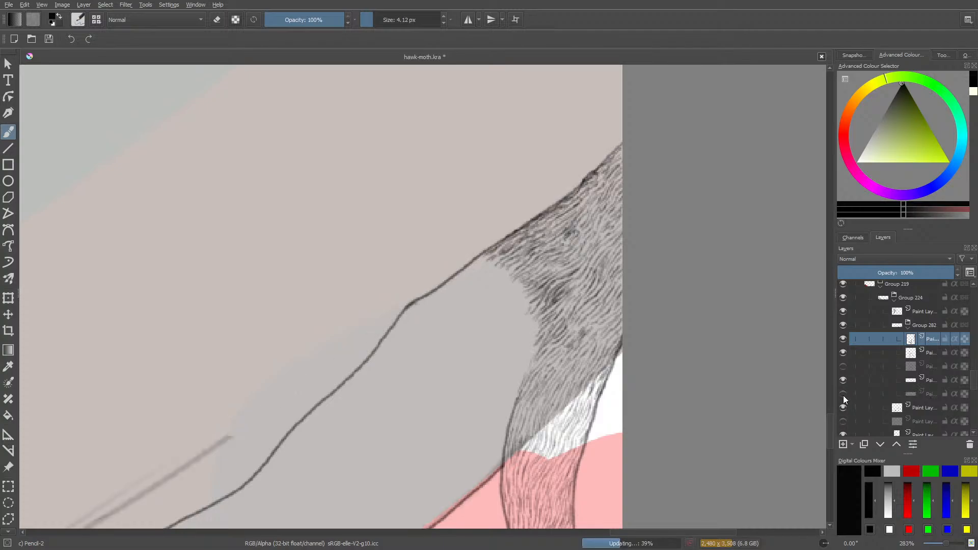
pyautogui.click(845, 383)
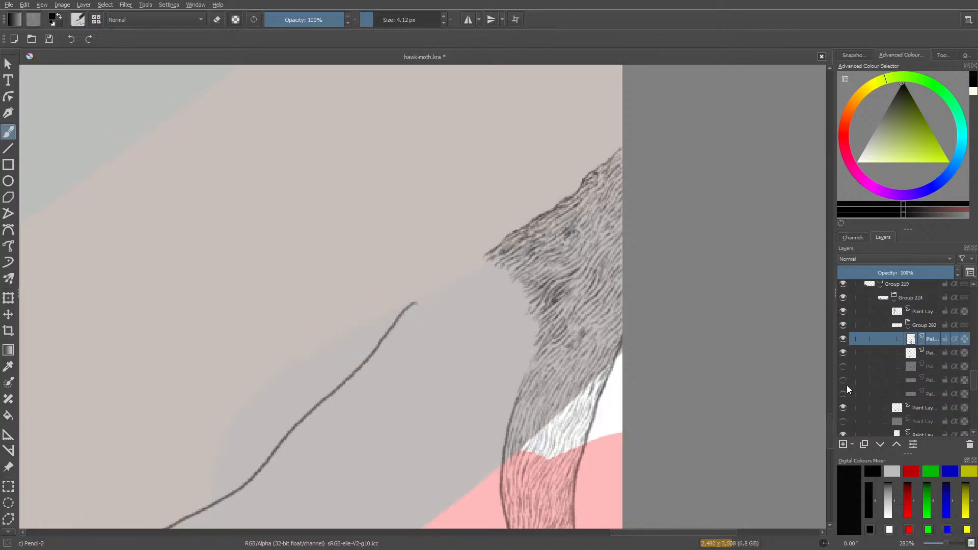
pyautogui.click(847, 385)
pyautogui.click(845, 384)
pyautogui.moveTo(480, 259); pyautogui.dragTo(415, 304)
pyautogui.moveTo(516, 390)
pyautogui.mouseDown()
pyautogui.moveTo(500, 416)
pyautogui.moveTo(509, 397)
pyautogui.mouseUp()
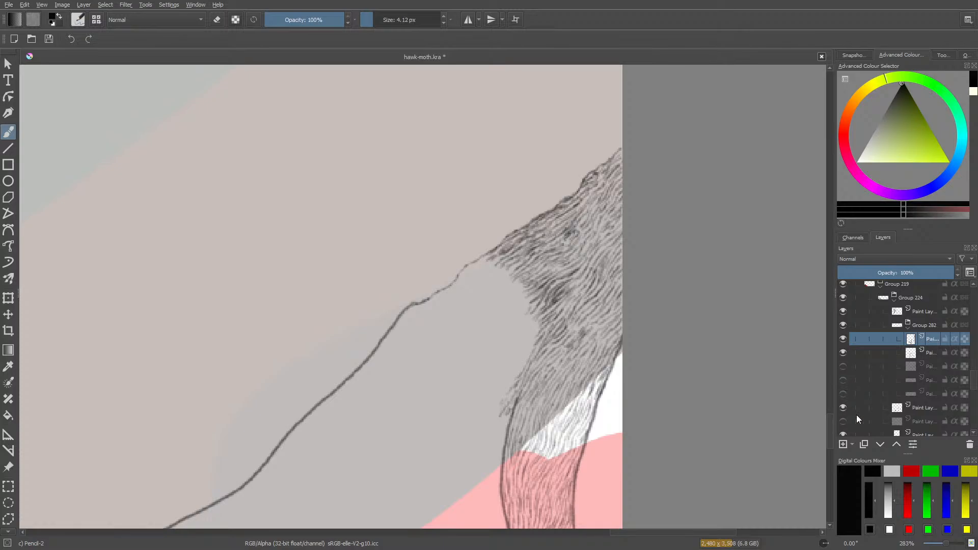
# Show the upper-edge outline layer and hatch a tapering strip beneath it, from the patch's point to the bend in the outline.
pyautogui.click(843, 380)
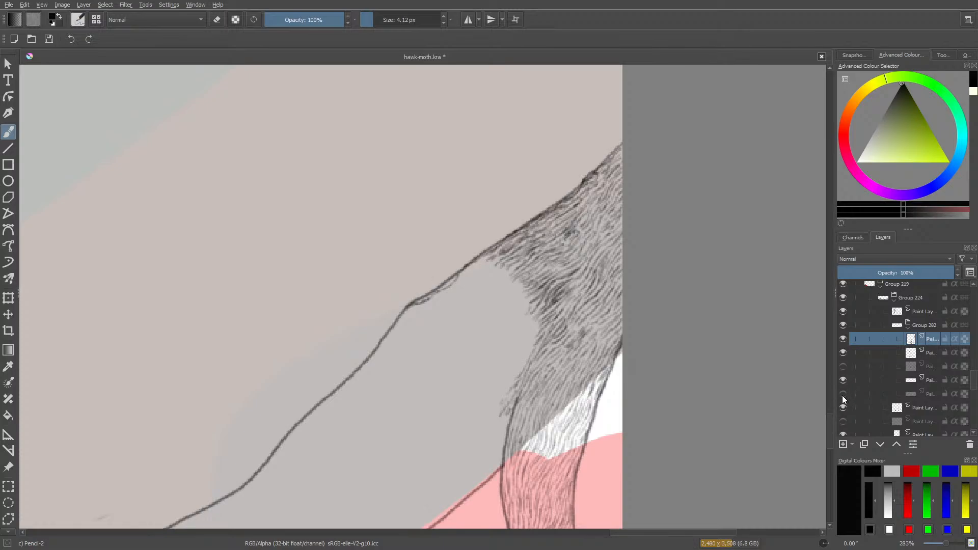
pyautogui.click(842, 395)
pyautogui.click(843, 395)
pyautogui.moveTo(850, 421)
pyautogui.moveTo(832, 426)
pyautogui.mouseDown()
pyautogui.moveTo(839, 479)
pyautogui.moveTo(826, 428)
pyautogui.mouseUp()
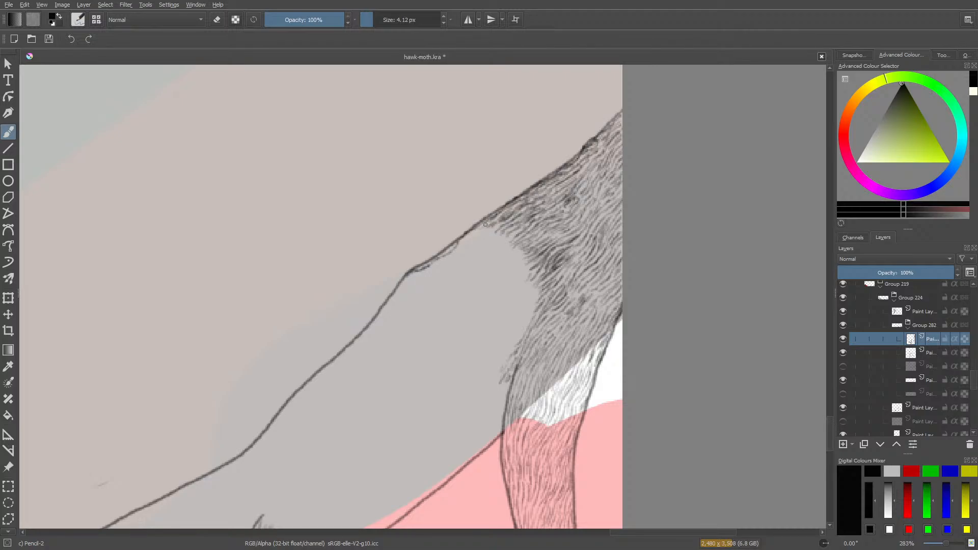
pyautogui.moveTo(485, 230)
pyautogui.mouseDown()
pyautogui.moveTo(466, 254)
pyautogui.moveTo(499, 228)
pyautogui.moveTo(489, 245)
pyautogui.moveTo(506, 235)
pyautogui.moveTo(493, 248)
pyautogui.moveTo(511, 237)
pyautogui.moveTo(482, 260)
pyautogui.moveTo(511, 252)
pyautogui.moveTo(487, 265)
pyautogui.moveTo(477, 261)
pyautogui.moveTo(485, 253)
pyautogui.moveTo(473, 266)
pyautogui.moveTo(483, 251)
pyautogui.moveTo(455, 262)
pyautogui.moveTo(469, 248)
pyautogui.moveTo(447, 261)
pyautogui.moveTo(472, 234)
pyautogui.moveTo(443, 256)
pyautogui.moveTo(475, 241)
pyautogui.moveTo(401, 291)
pyautogui.moveTo(444, 275)
pyautogui.mouseUp()
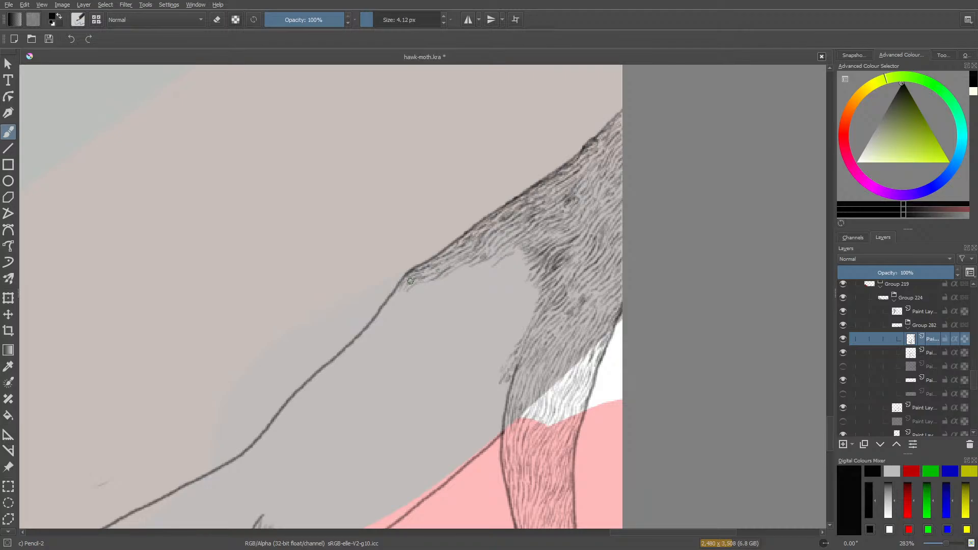
# Hide both outline layers and darken the new strip's upper edge with short hair strokes down to its tip.
pyautogui.click(842, 359)
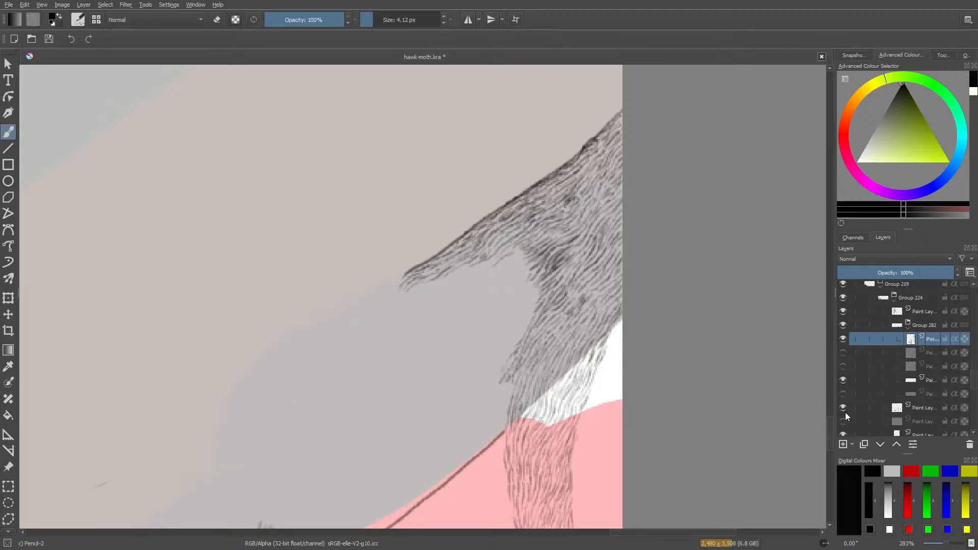
pyautogui.moveTo(845, 412)
pyautogui.click(843, 381)
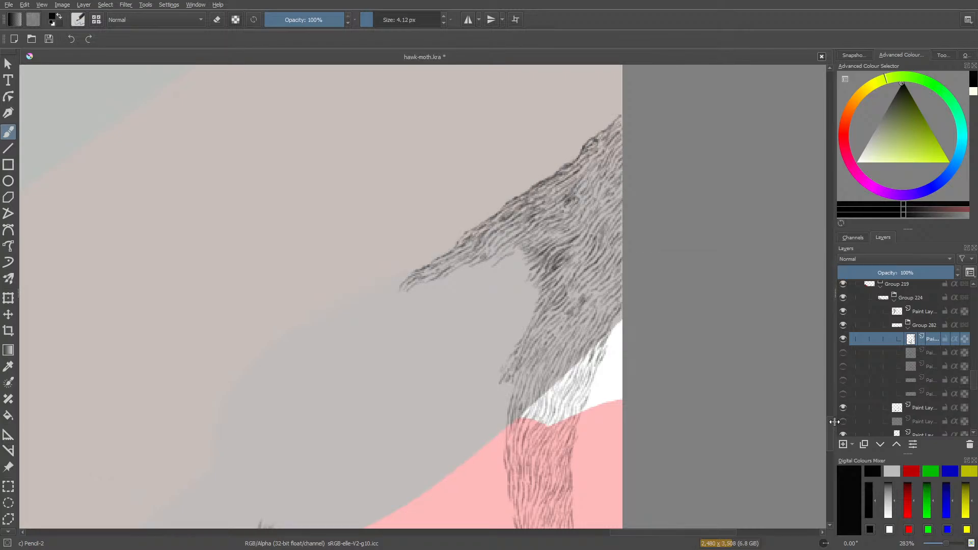
pyautogui.moveTo(467, 238); pyautogui.dragTo(400, 287)
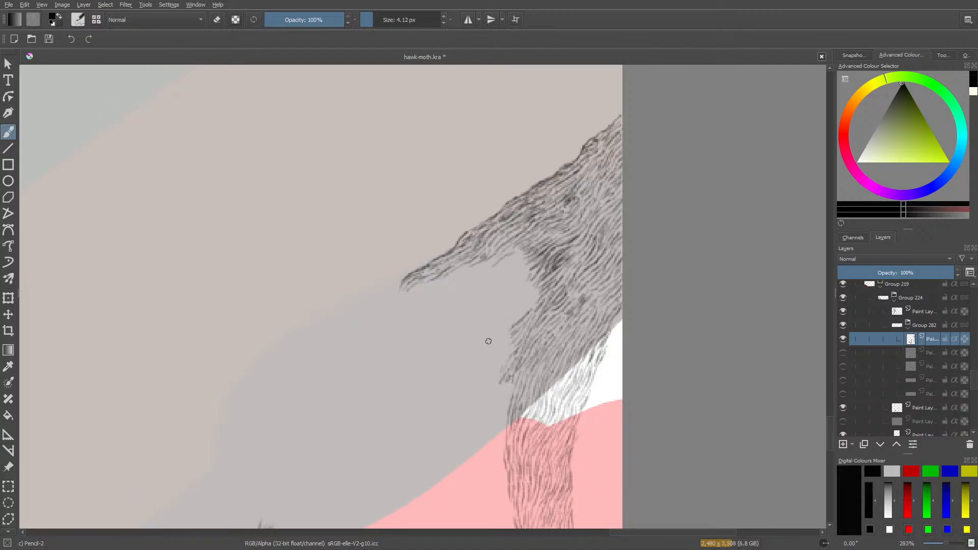
# Fill the notch between the tapering strip and the lower band with short slanted hair strokes.
pyautogui.moveTo(829, 425)
pyautogui.mouseDown()
pyautogui.moveTo(823, 469)
pyautogui.moveTo(828, 424)
pyautogui.moveTo(828, 433)
pyautogui.mouseUp()
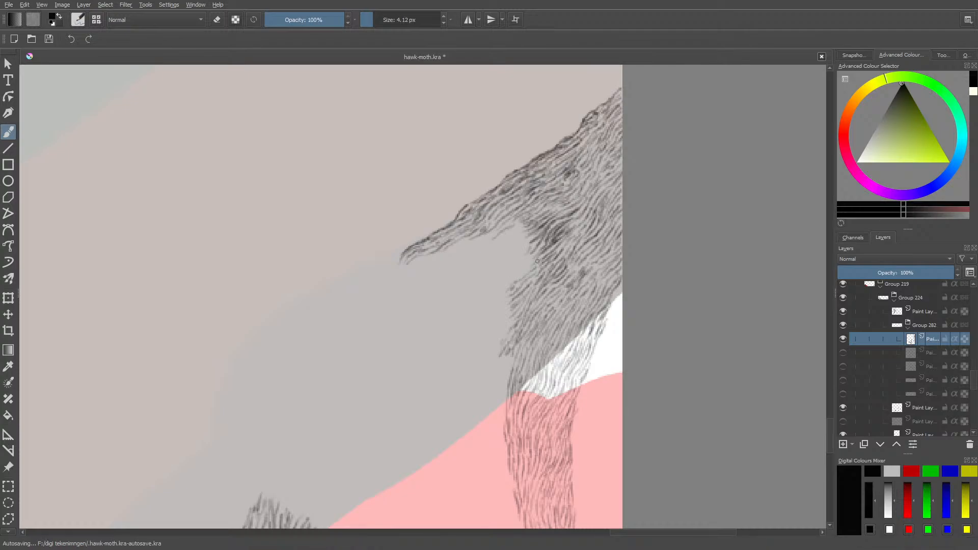
pyautogui.moveTo(520, 273); pyautogui.dragTo(505, 286)
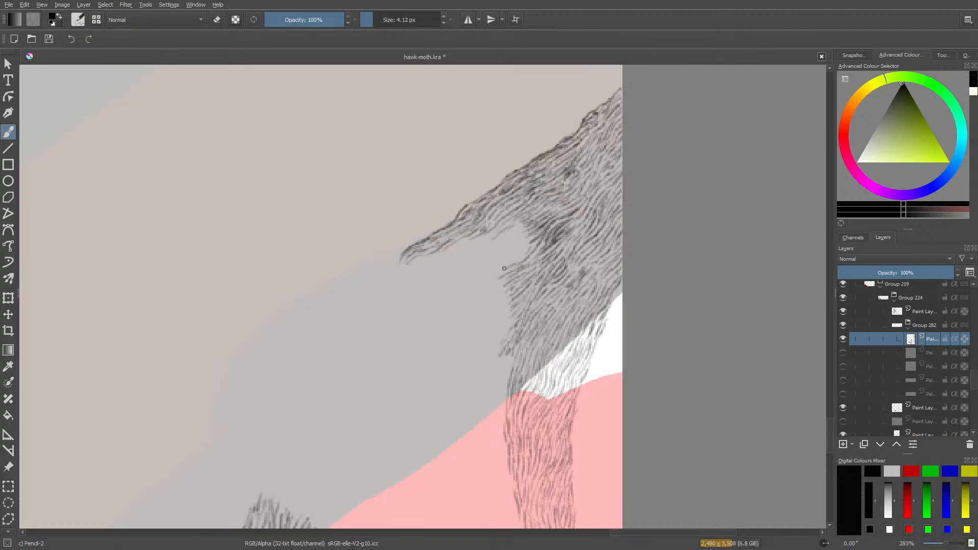
pyautogui.moveTo(504, 268); pyautogui.dragTo(515, 254)
pyautogui.moveTo(486, 267)
pyautogui.mouseDown()
pyautogui.moveTo(505, 245)
pyautogui.moveTo(481, 256)
pyautogui.moveTo(520, 230)
pyautogui.moveTo(490, 245)
pyautogui.moveTo(518, 226)
pyautogui.moveTo(503, 239)
pyautogui.moveTo(515, 220)
pyautogui.moveTo(495, 232)
pyautogui.mouseUp()
pyautogui.moveTo(495, 231)
pyautogui.mouseDown()
pyautogui.moveTo(465, 232)
pyautogui.moveTo(487, 238)
pyautogui.moveTo(455, 255)
pyautogui.moveTo(499, 244)
pyautogui.moveTo(443, 263)
pyautogui.moveTo(454, 245)
pyautogui.moveTo(415, 282)
pyautogui.moveTo(459, 229)
pyautogui.moveTo(445, 254)
pyautogui.moveTo(474, 239)
pyautogui.moveTo(422, 266)
pyautogui.moveTo(439, 269)
pyautogui.moveTo(436, 277)
pyautogui.moveTo(441, 276)
pyautogui.mouseUp()
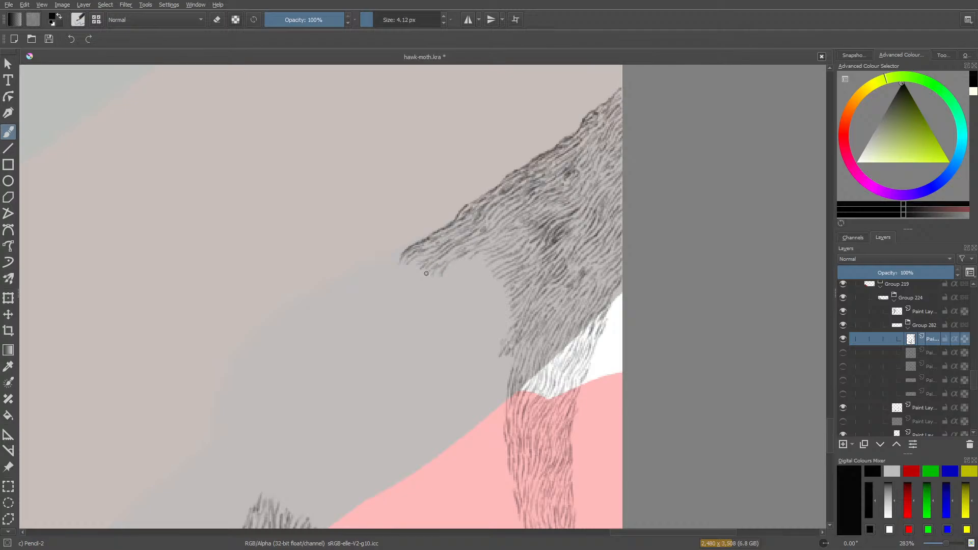
# Thicken the underside of the tapering strip with a short hair fringe that curves down into the lower band.
pyautogui.moveTo(456, 264)
pyautogui.mouseDown()
pyautogui.moveTo(447, 277)
pyautogui.moveTo(467, 268)
pyautogui.mouseUp()
pyautogui.moveTo(484, 266); pyautogui.dragTo(474, 277)
pyautogui.moveTo(494, 280); pyautogui.dragTo(477, 292)
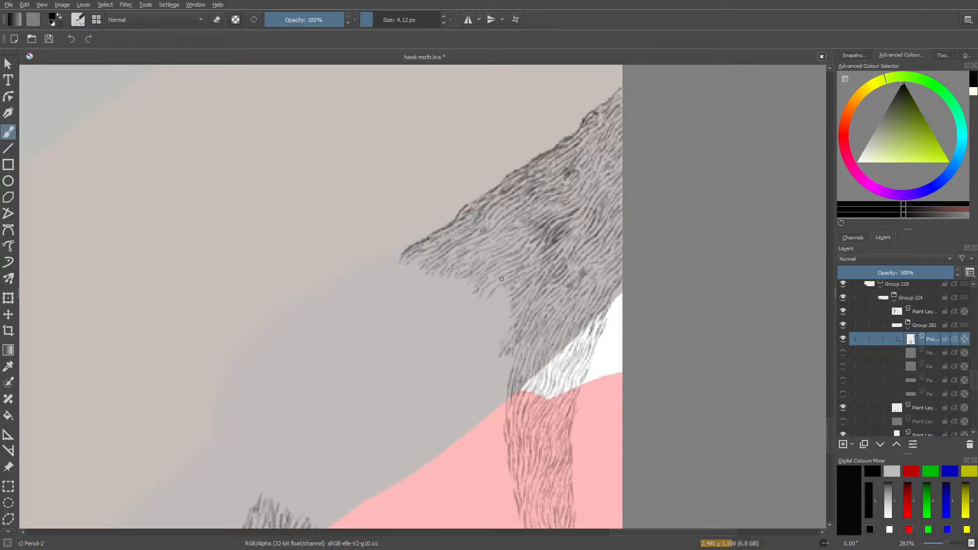
pyautogui.moveTo(501, 295)
pyautogui.mouseDown()
pyautogui.moveTo(503, 301)
pyautogui.moveTo(495, 311)
pyautogui.moveTo(508, 312)
pyautogui.moveTo(504, 326)
pyautogui.moveTo(514, 323)
pyautogui.moveTo(499, 343)
pyautogui.moveTo(501, 317)
pyautogui.mouseUp()
pyautogui.moveTo(356, 366); pyautogui.dragTo(343, 382)
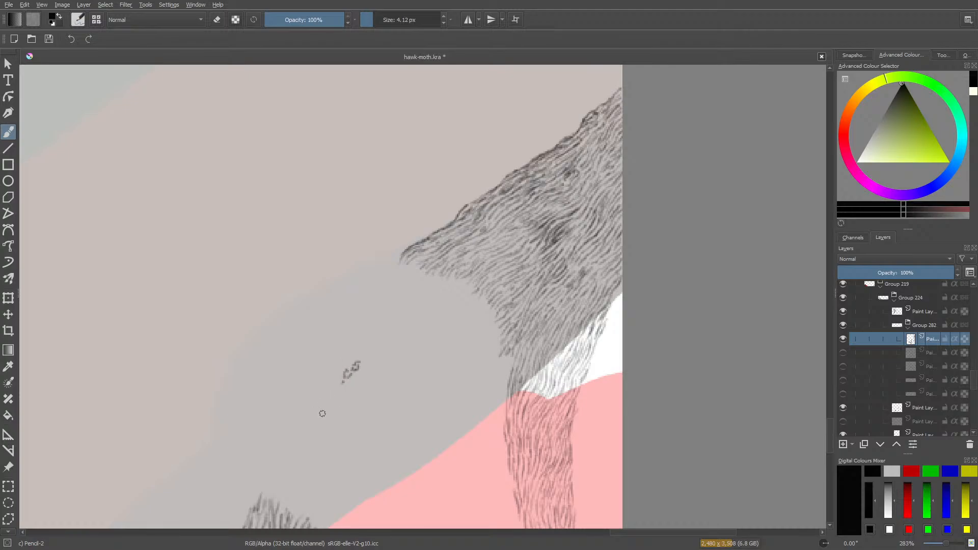
pyautogui.press('e')
pyautogui.moveTo(345, 372)
pyautogui.mouseDown()
pyautogui.moveTo(360, 353)
pyautogui.moveTo(333, 374)
pyautogui.mouseUp()
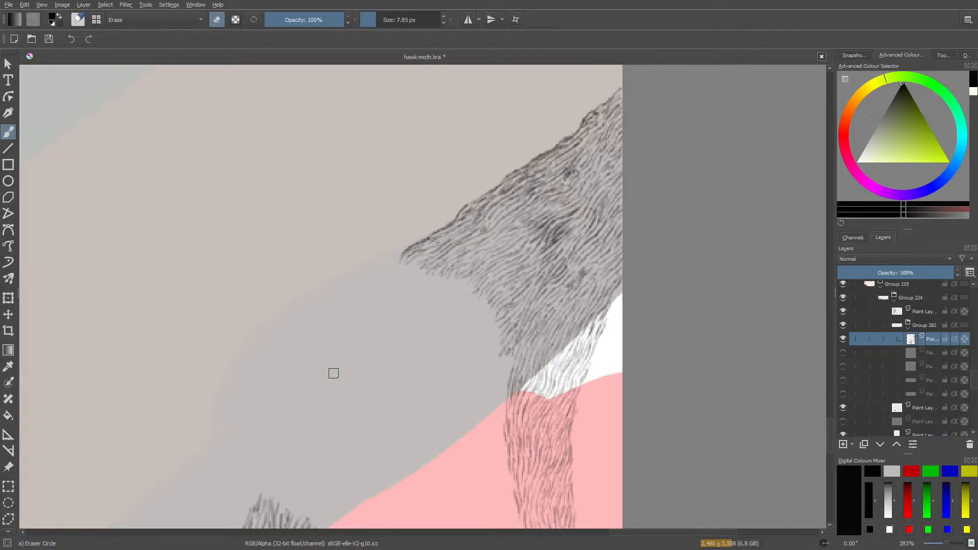
# Show the Paint Layer 281 outline, extend the Pencil-2 hair fringe downward from its bend along the hatching's underside, and save the document.
pyautogui.click(842, 351)
pyautogui.moveTo(848, 372)
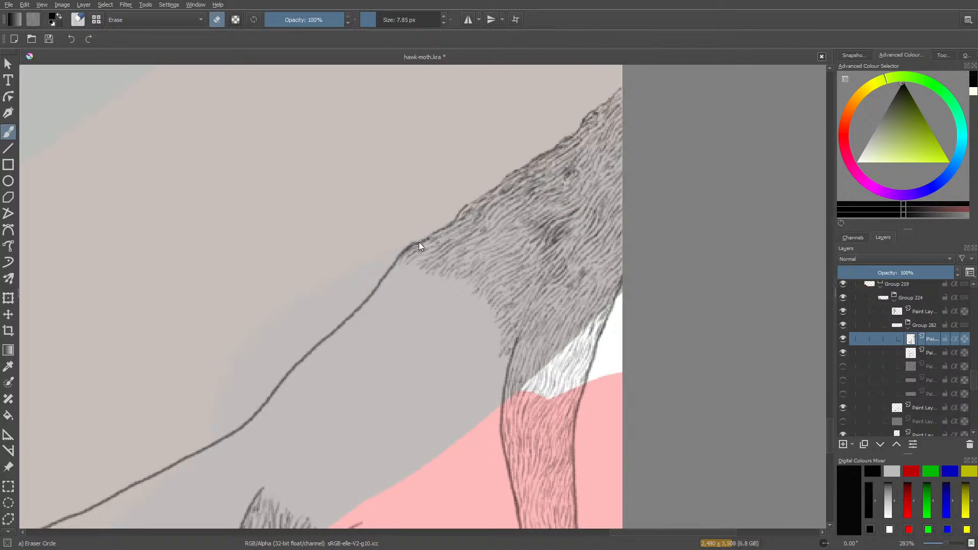
pyautogui.press('/')
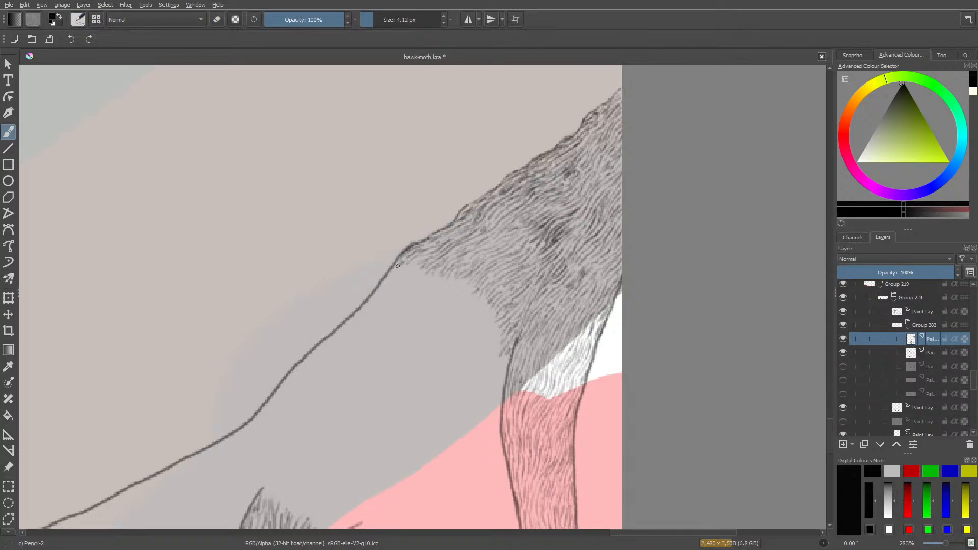
pyautogui.moveTo(398, 266)
pyautogui.mouseDown()
pyautogui.moveTo(393, 286)
pyautogui.moveTo(416, 265)
pyautogui.moveTo(399, 293)
pyautogui.moveTo(422, 275)
pyautogui.moveTo(431, 276)
pyautogui.moveTo(420, 287)
pyautogui.moveTo(442, 276)
pyautogui.moveTo(435, 290)
pyautogui.moveTo(465, 286)
pyautogui.moveTo(455, 293)
pyautogui.moveTo(465, 279)
pyautogui.moveTo(453, 293)
pyautogui.moveTo(474, 285)
pyautogui.moveTo(468, 296)
pyautogui.moveTo(491, 307)
pyautogui.moveTo(482, 315)
pyautogui.moveTo(495, 311)
pyautogui.moveTo(485, 322)
pyautogui.moveTo(484, 306)
pyautogui.moveTo(459, 300)
pyautogui.mouseUp()
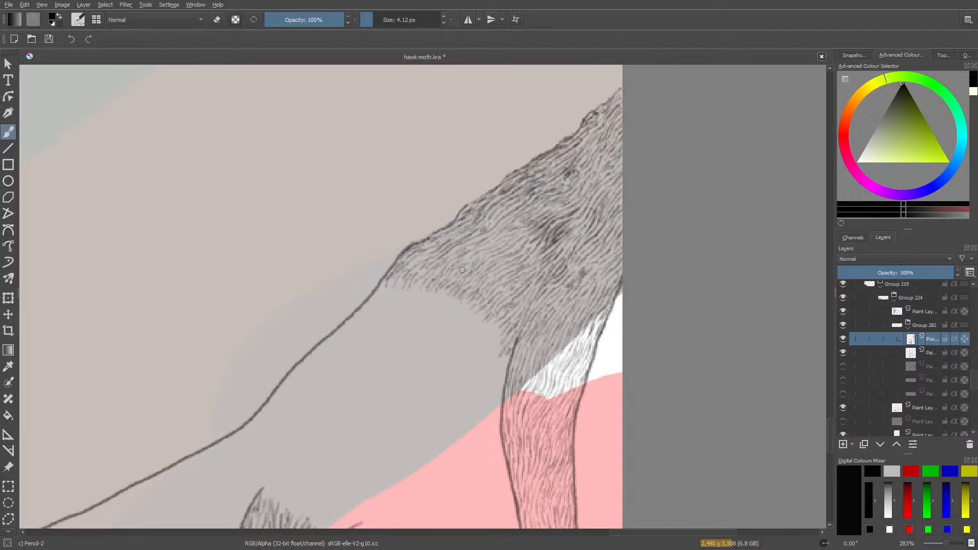
pyautogui.moveTo(449, 290); pyautogui.dragTo(446, 297)
pyautogui.hotkey('ctrl', 's')
# Examine the new hatching in the context of the whole hawk-moth painting.
pyautogui.moveTo(948, 544); pyautogui.dragTo(937, 544)
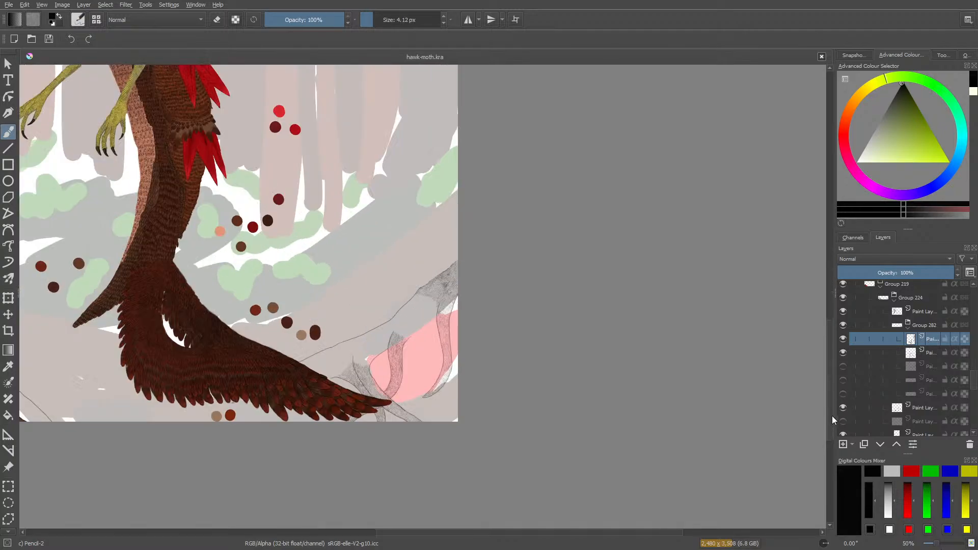
pyautogui.moveTo(830, 418); pyautogui.dragTo(830, 408)
pyautogui.moveTo(597, 532); pyautogui.dragTo(480, 532)
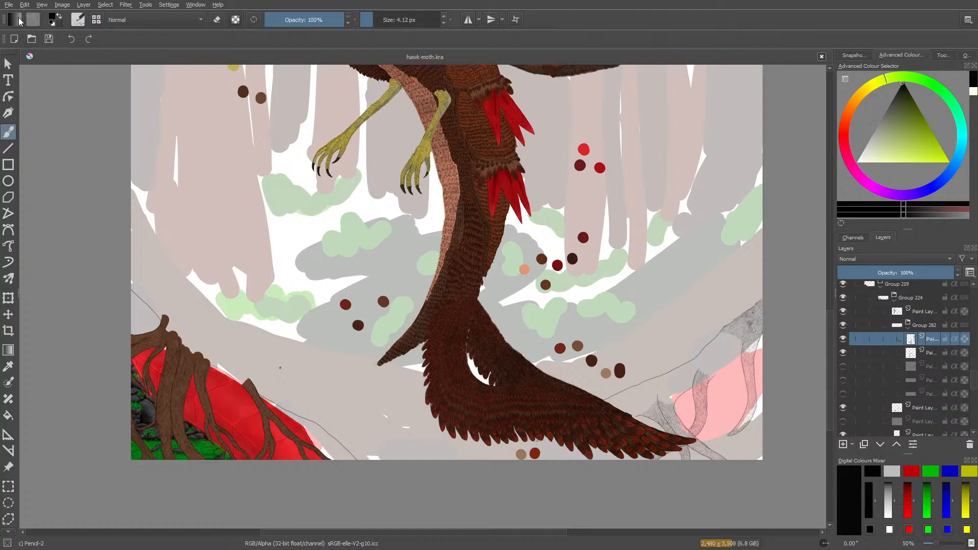
pyautogui.click(9, 7)
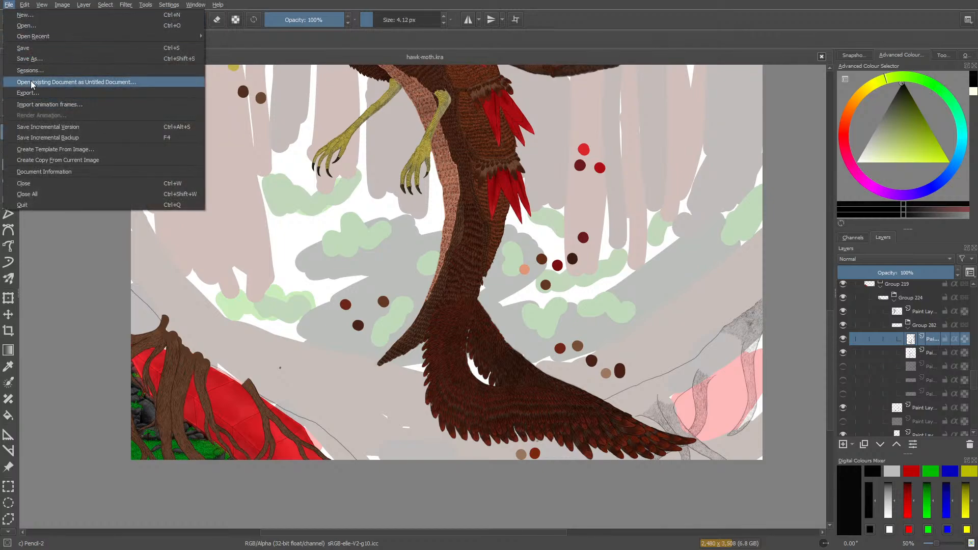
pyautogui.click(44, 356)
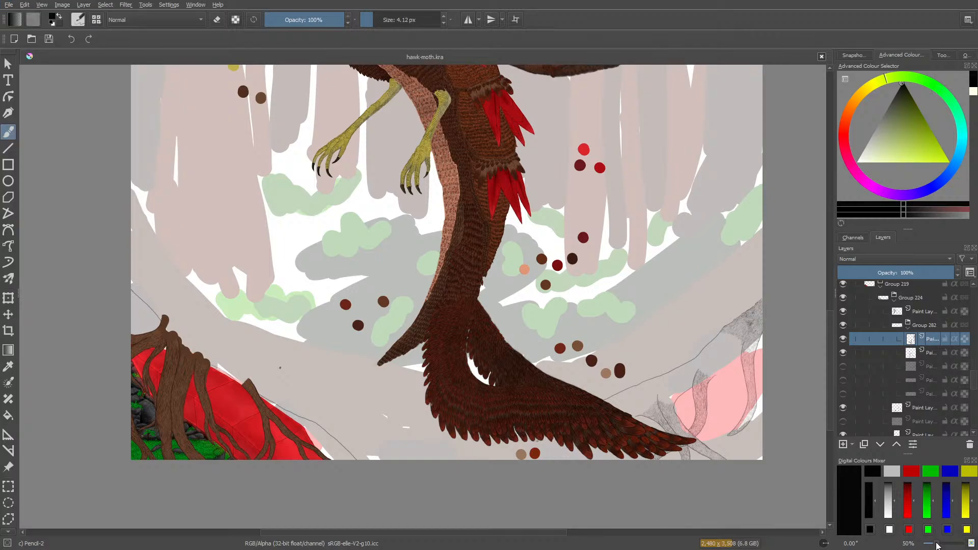
pyautogui.moveTo(936, 544); pyautogui.dragTo(932, 543)
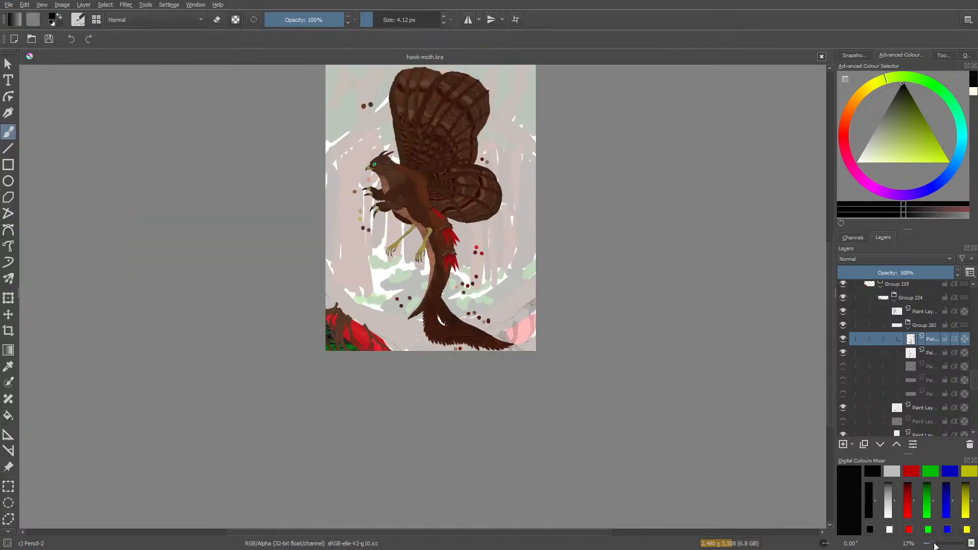
pyautogui.moveTo(829, 424); pyautogui.dragTo(829, 394)
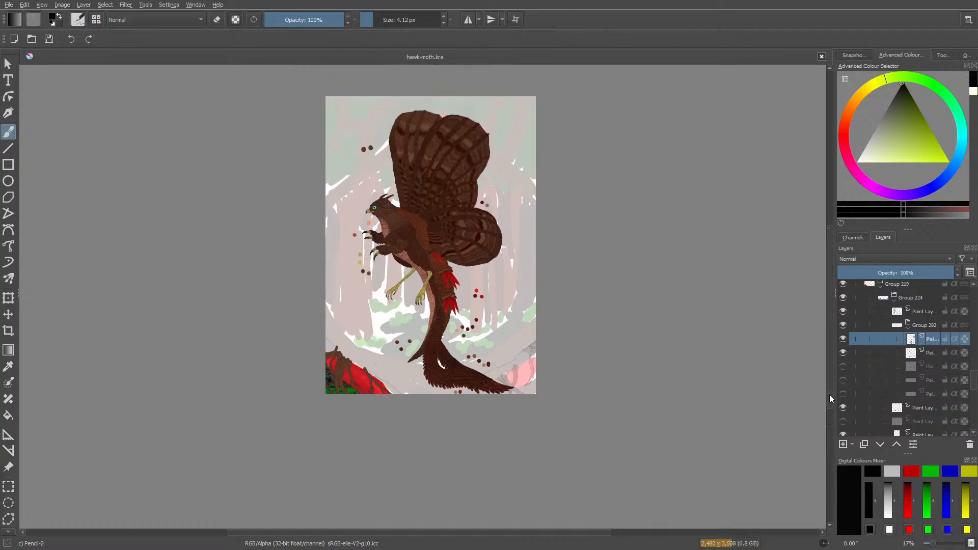